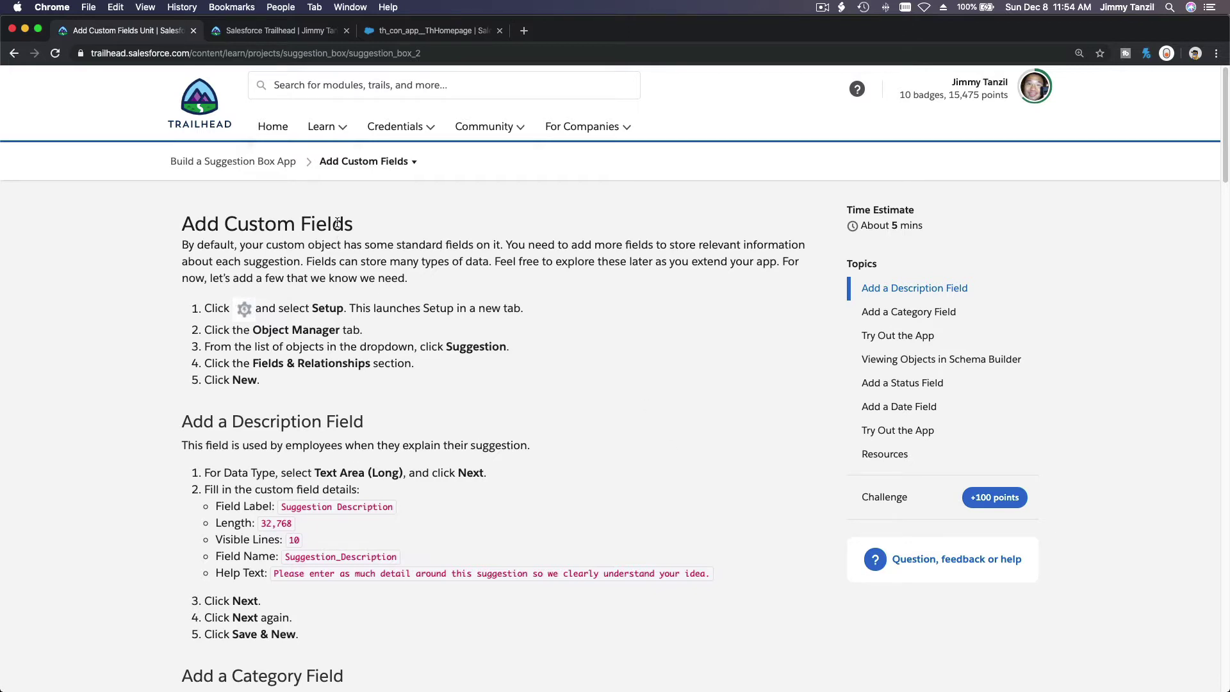
Skim the Trailhead unit down through the Category, Schema Builder, Status and Date field headings
scroll(360, 266, down, 5)
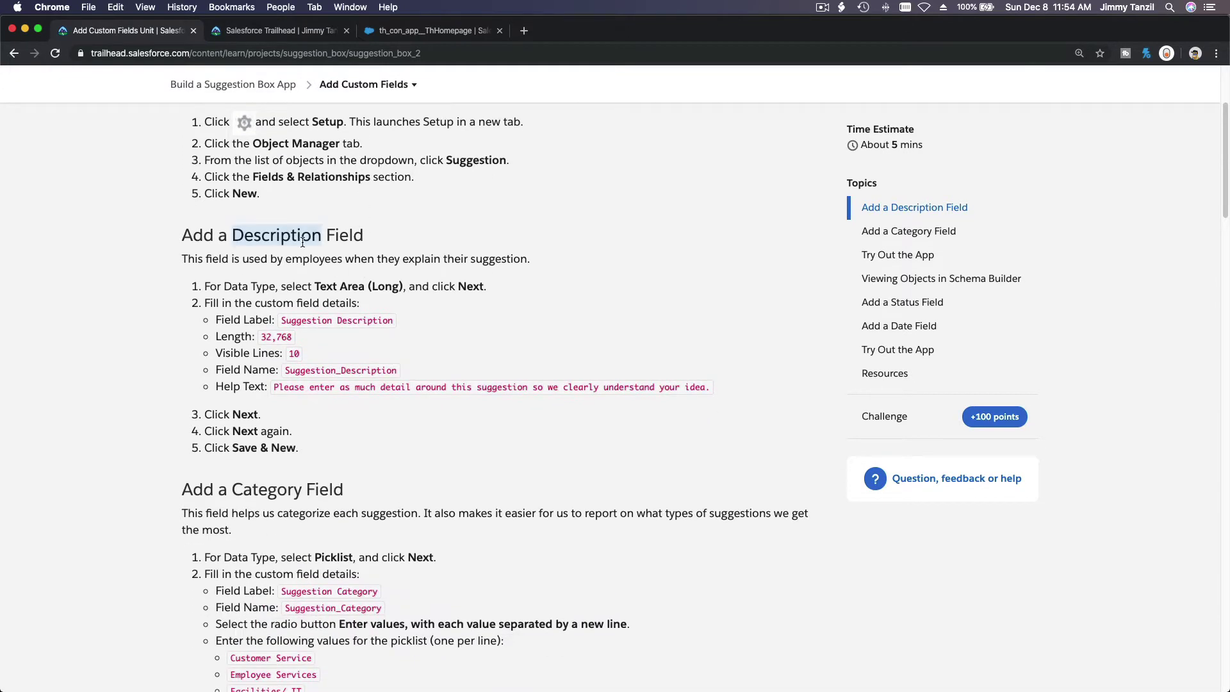
scroll(291, 269, down, 5)
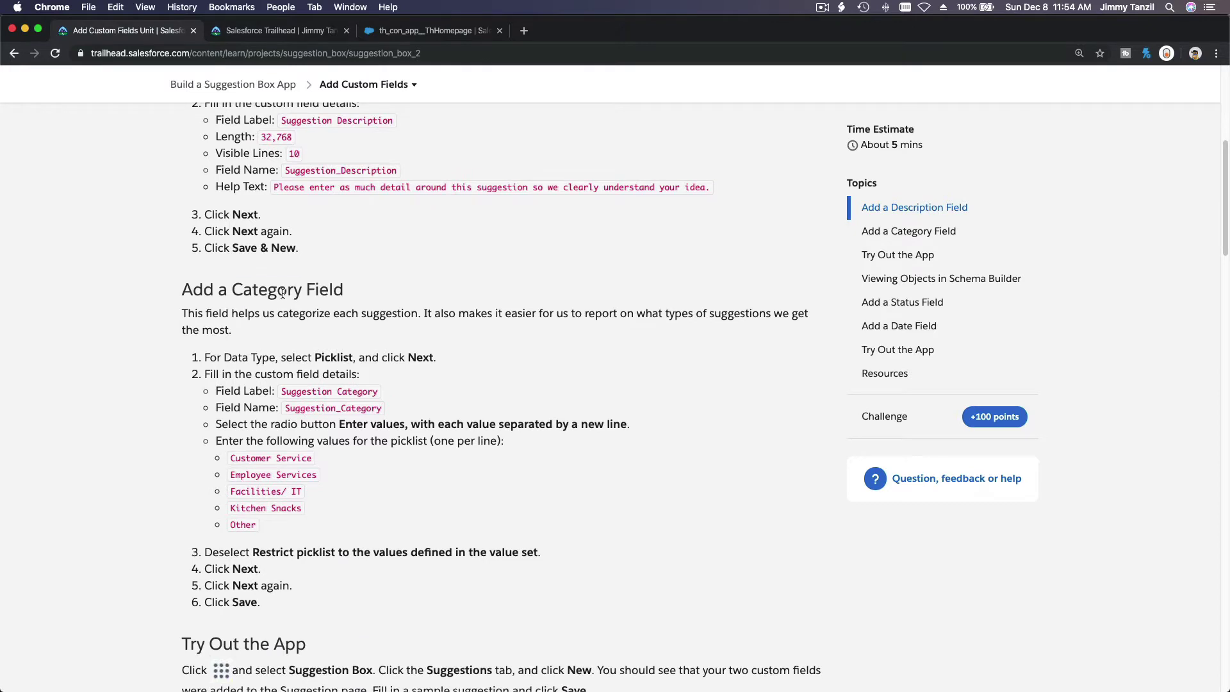
double_click(282, 293)
scroll(282, 293, down, 5)
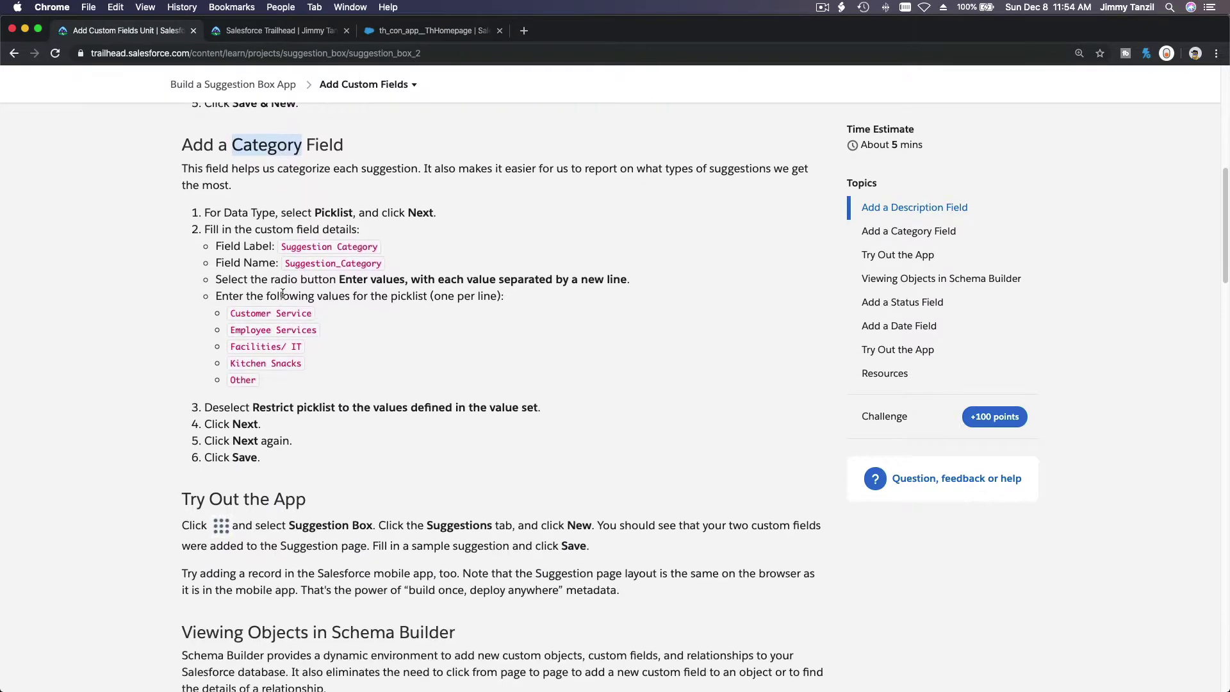
scroll(282, 293, down, 5)
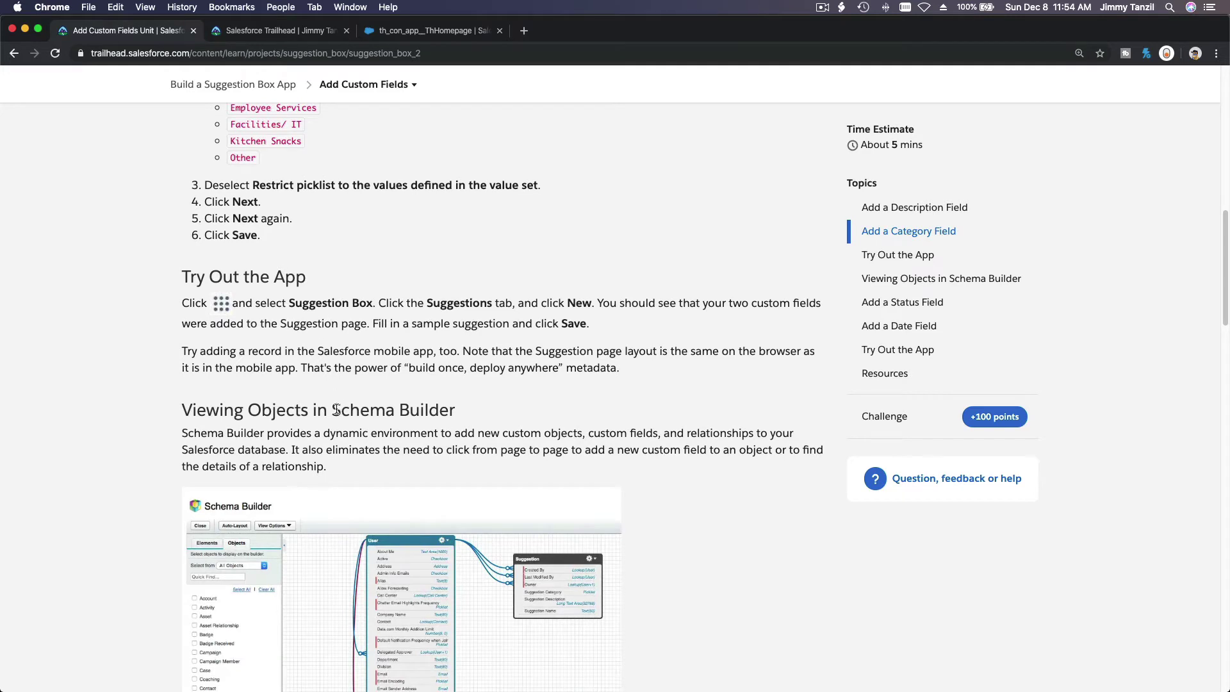
triple_click(443, 412)
scroll(468, 418, down, 5)
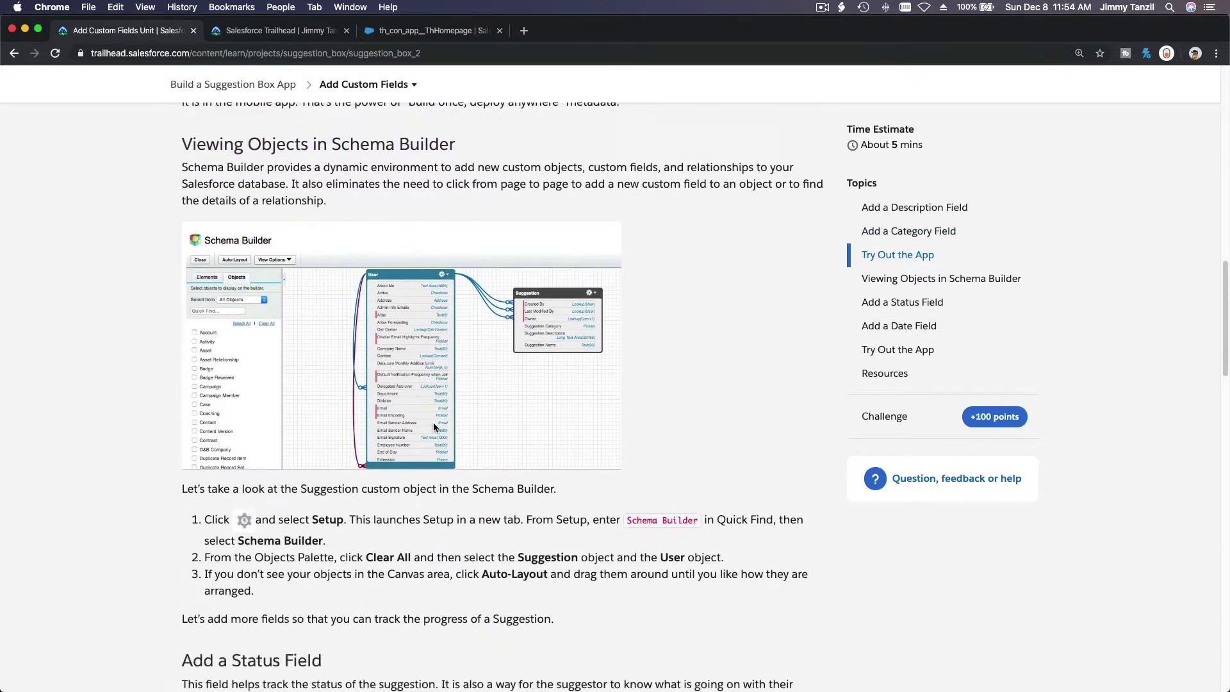
scroll(433, 424, down, 6)
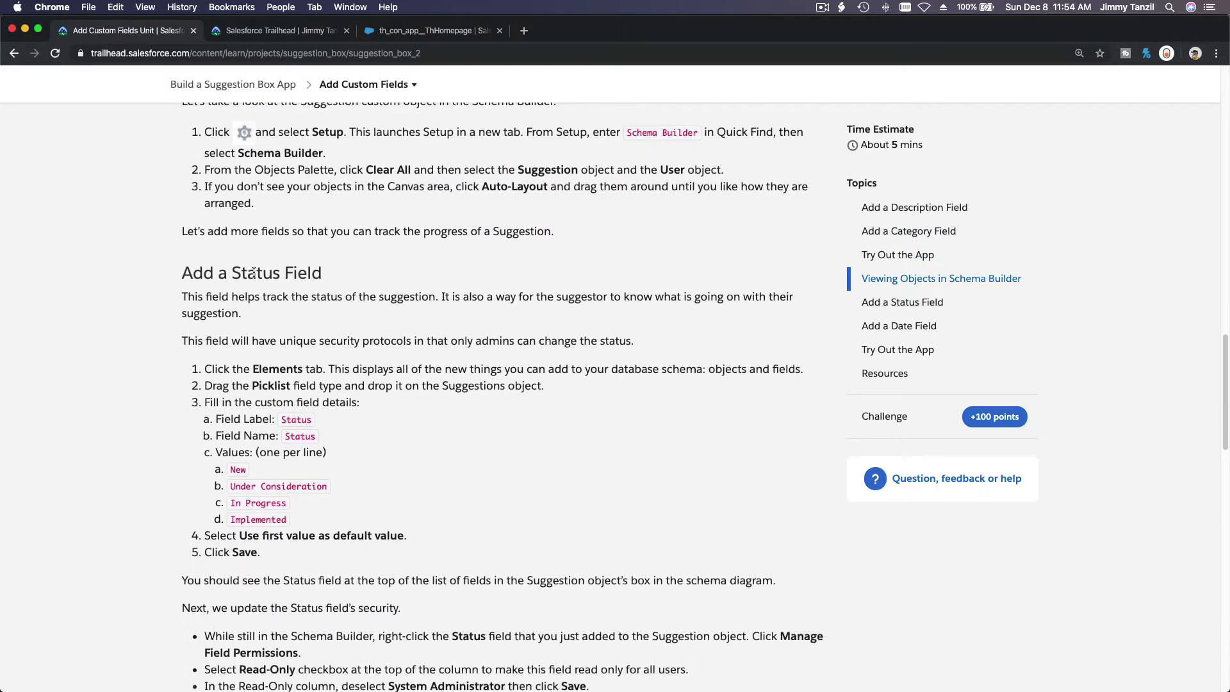
triple_click(251, 271)
scroll(251, 271, down, 5)
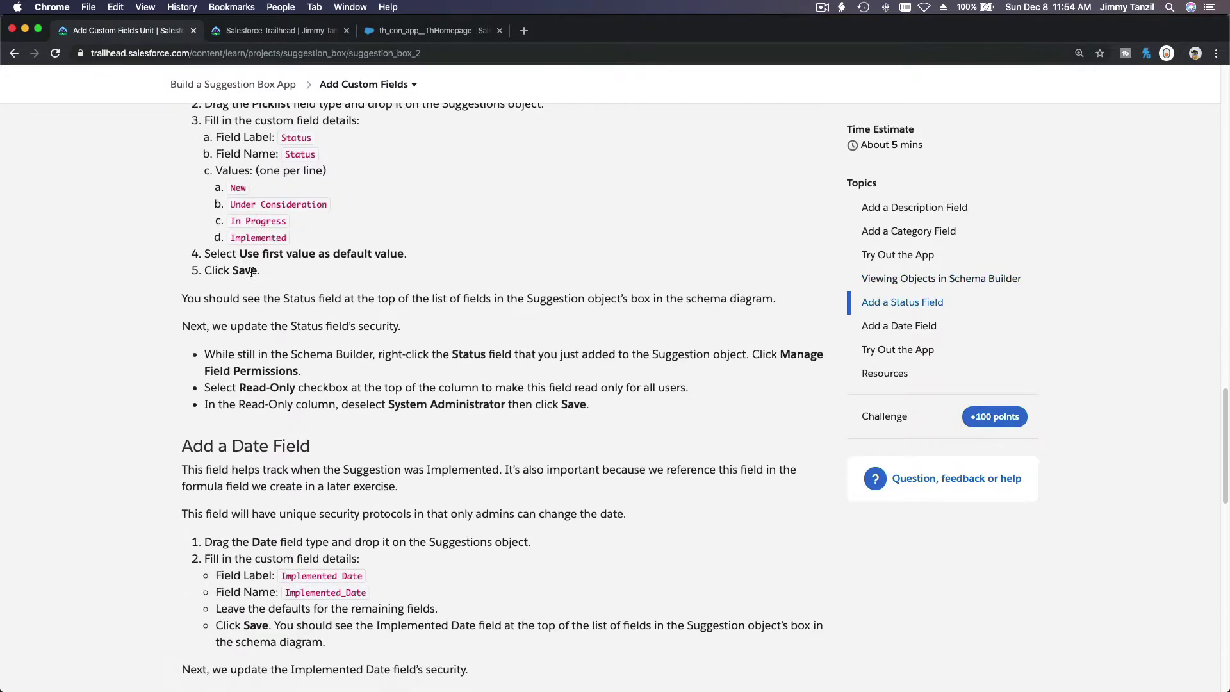
triple_click(250, 426)
scroll(251, 435, down, 8)
scroll(250, 439, down, 4)
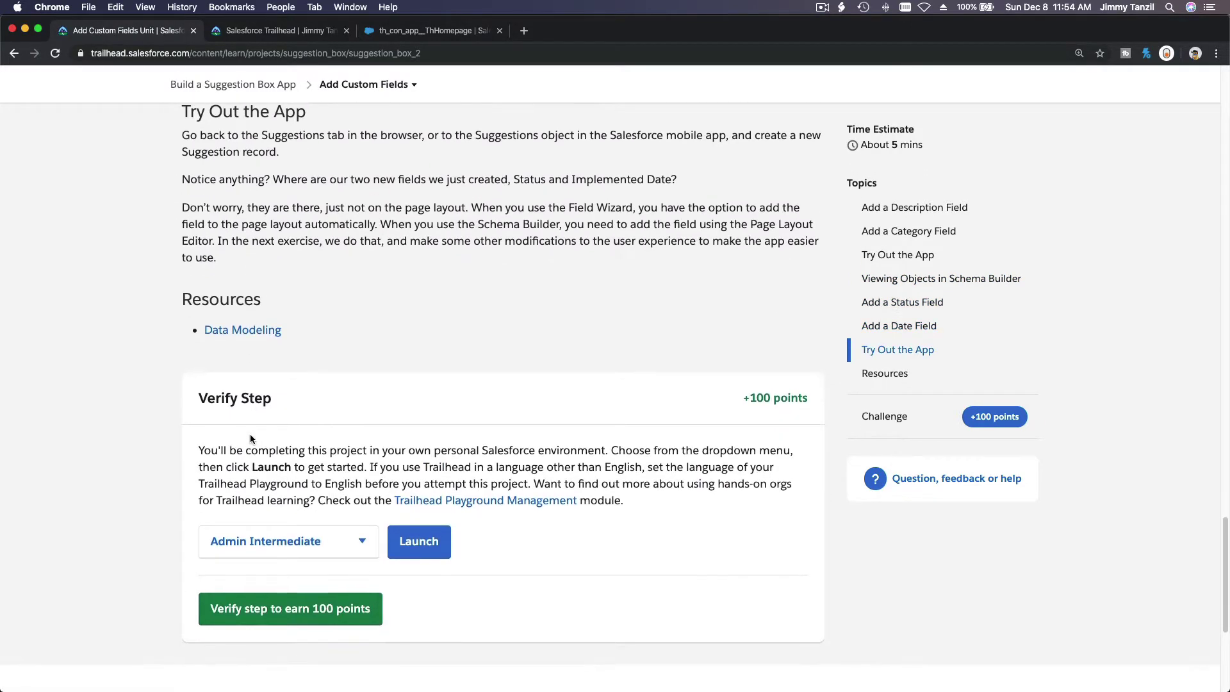
Scroll back up through the Add a Status, Category and Description Field headings
scroll(251, 439, up, 4)
scroll(250, 439, up, 5)
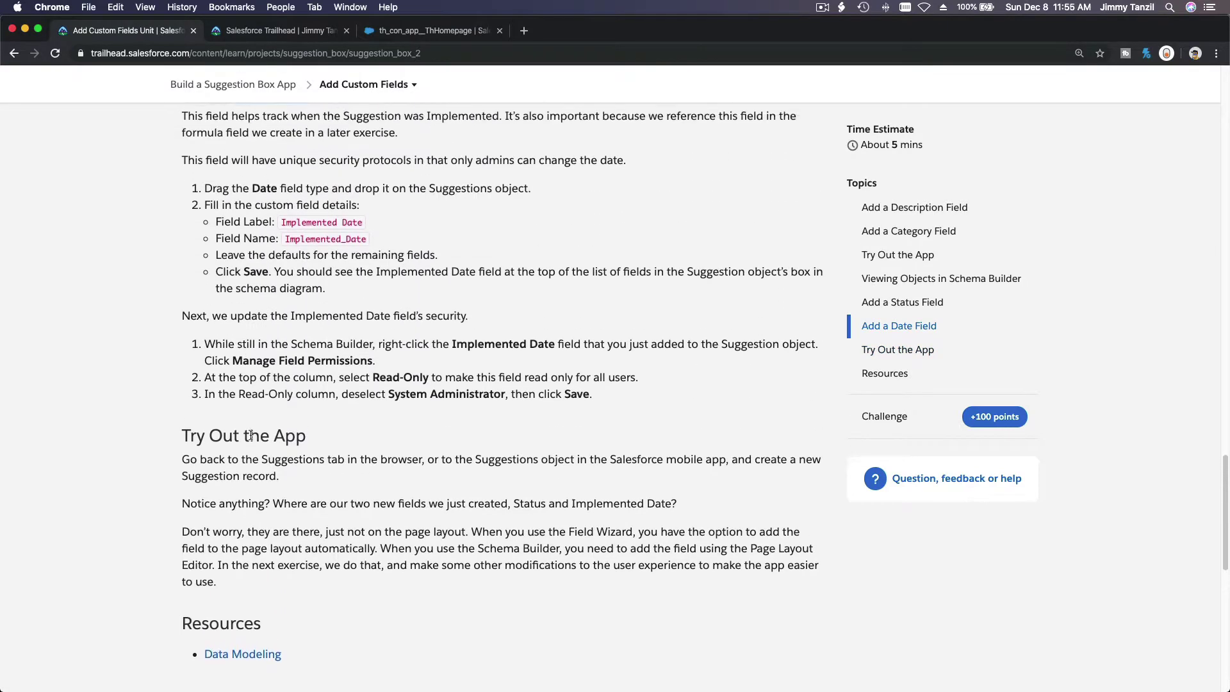
scroll(241, 383, up, 8)
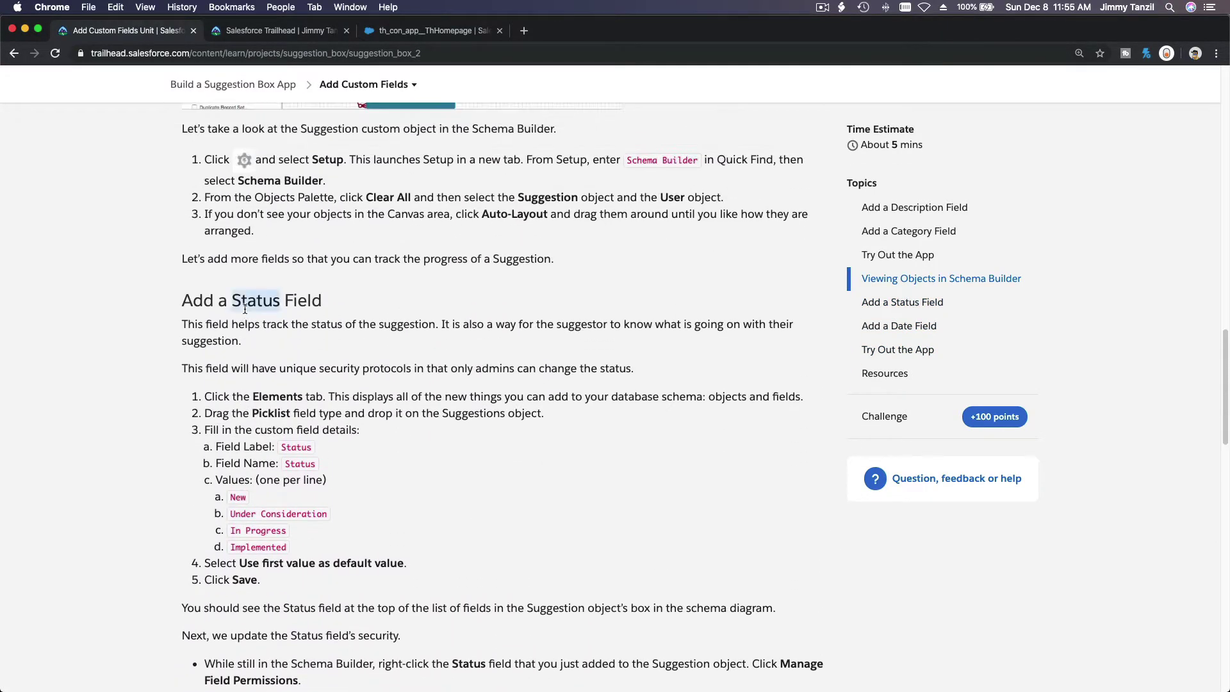
triple_click(245, 301)
scroll(244, 308, up, 6)
scroll(244, 308, up, 1)
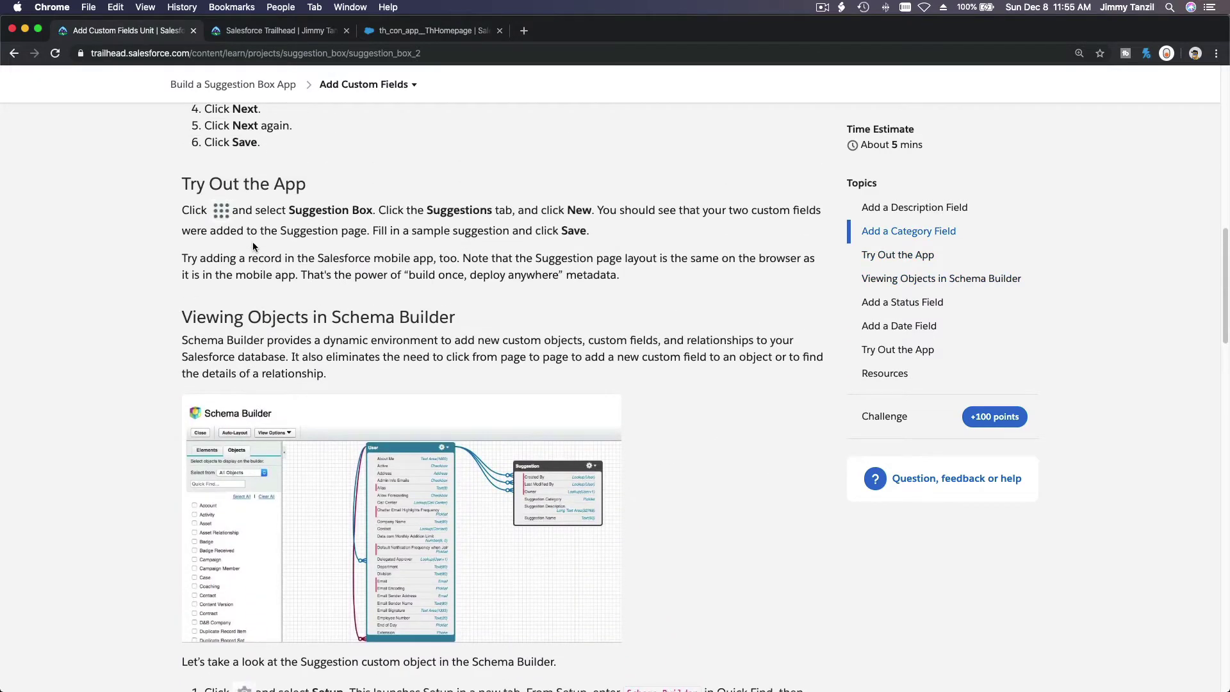
scroll(252, 240, up, 9)
triple_click(268, 370)
scroll(268, 371, up, 3)
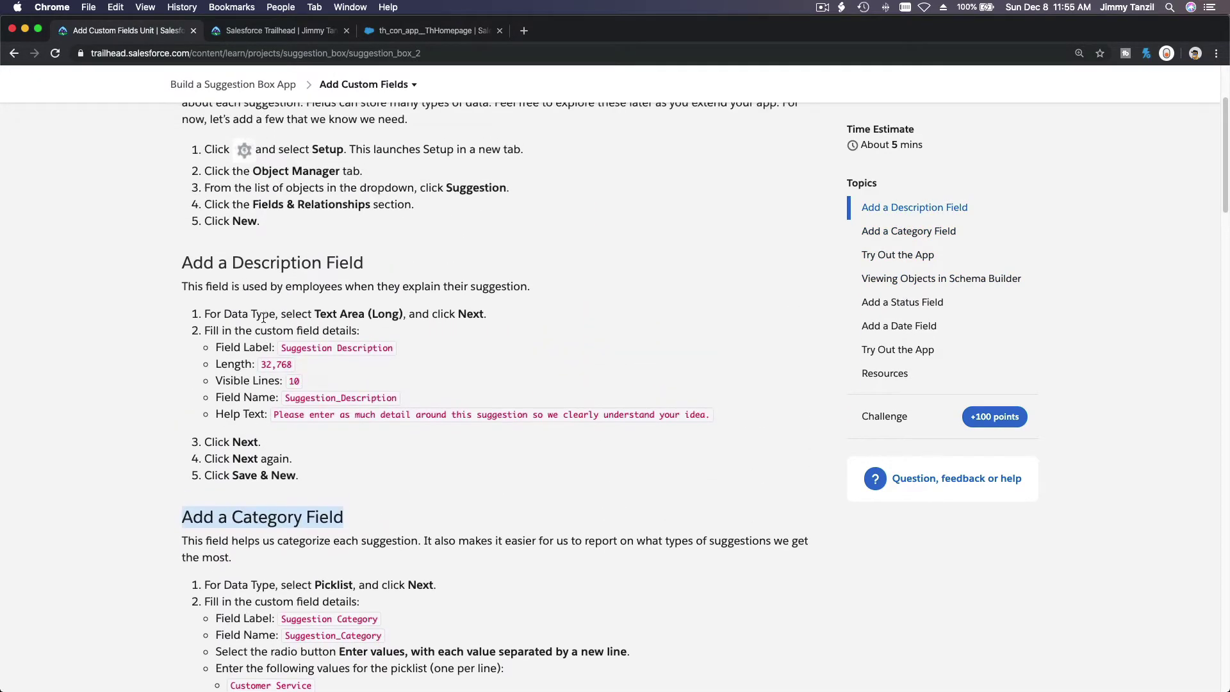
triple_click(277, 266)
scroll(403, 294, up, 2)
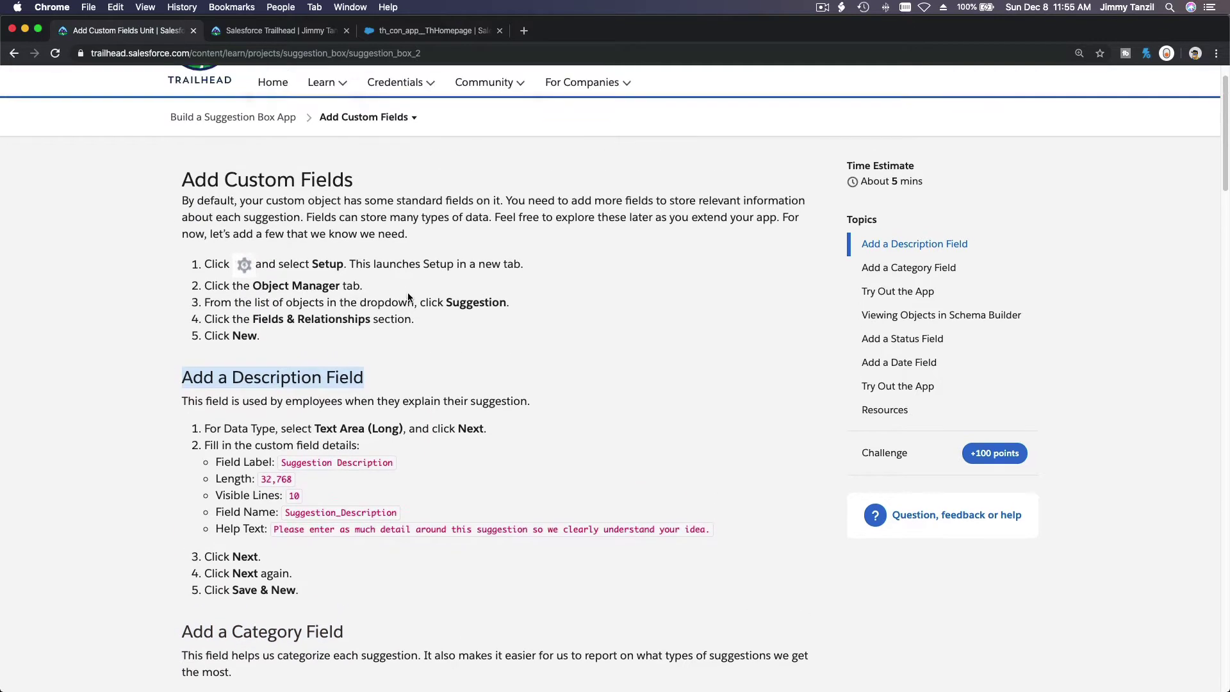
Launch Setup from the Trailhead Playground and go to Object Manager
click(420, 32)
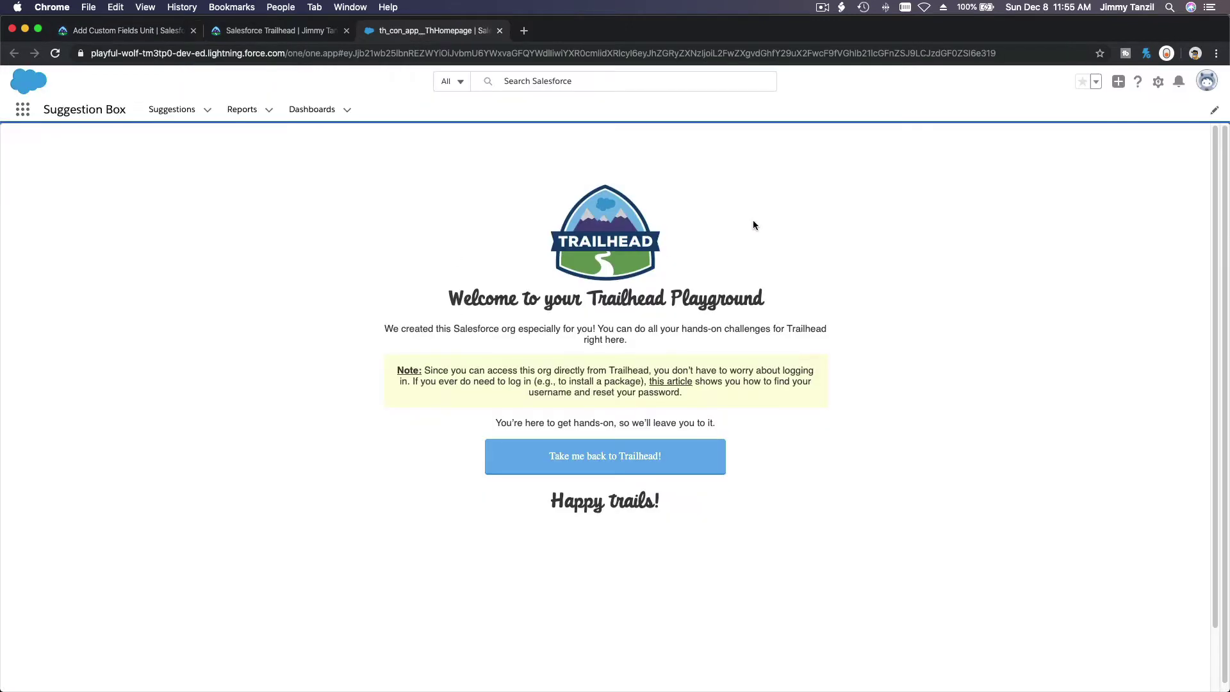
click(1158, 83)
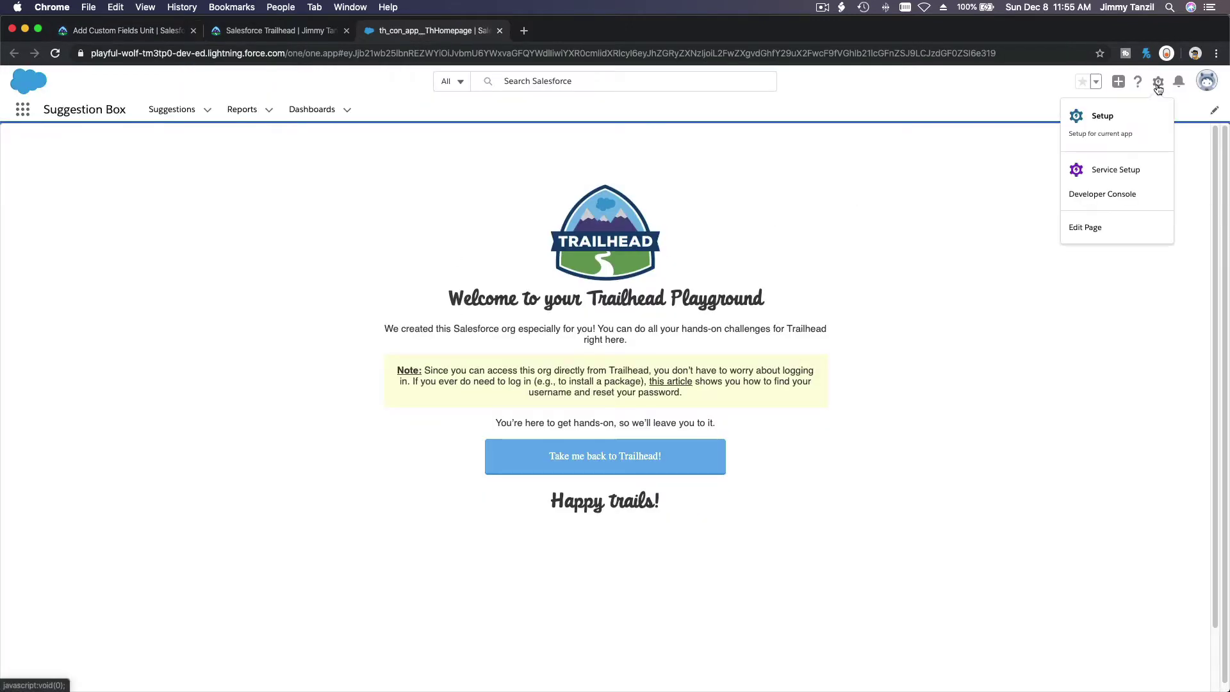
click(1150, 127)
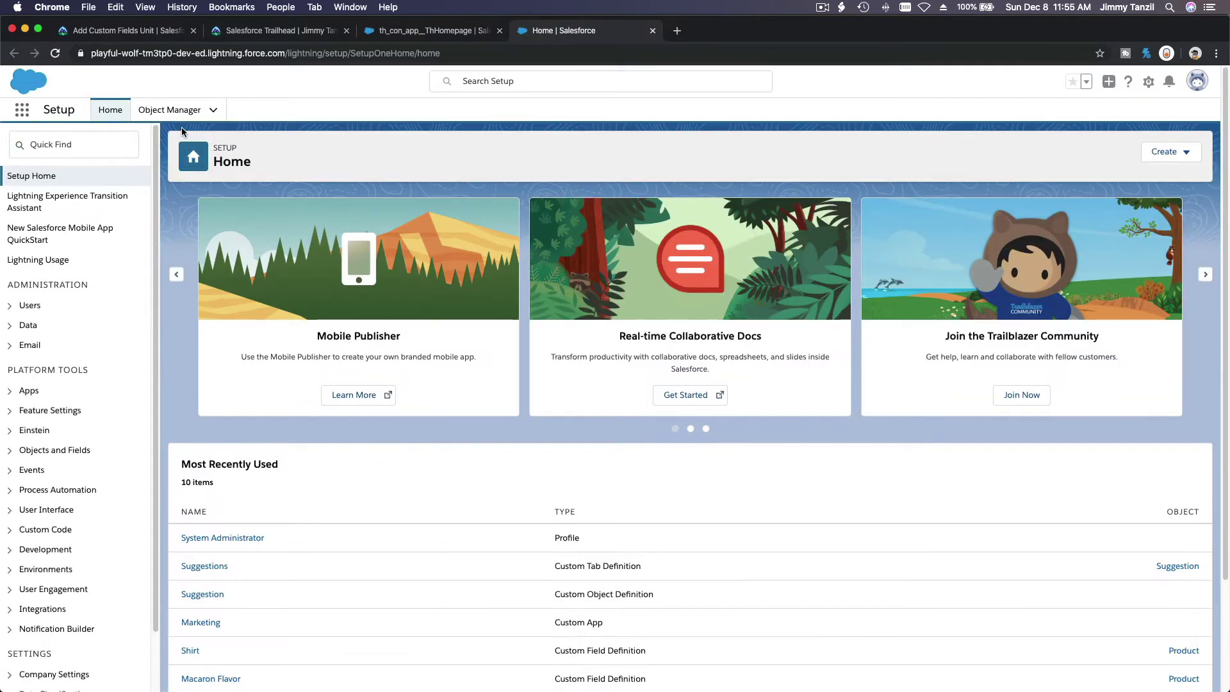
click(173, 113)
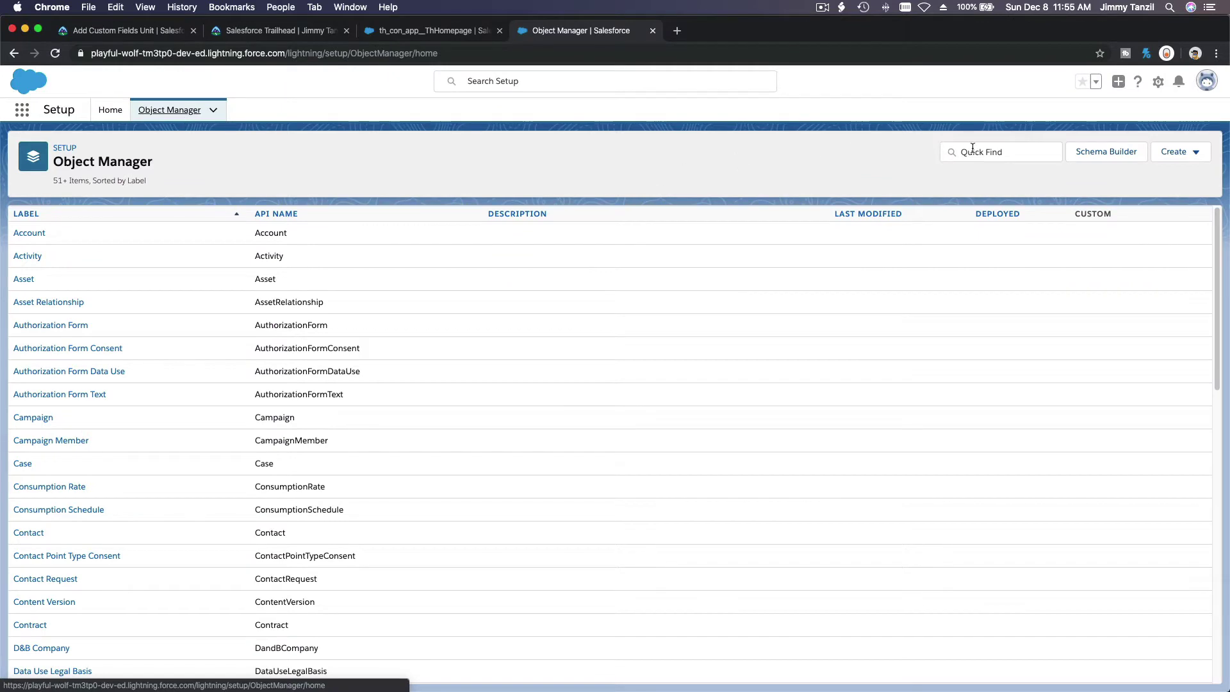
Find the Suggestion object by searching 'Sugges' and show its Fields & Relationships
click(973, 149)
text(Sug)
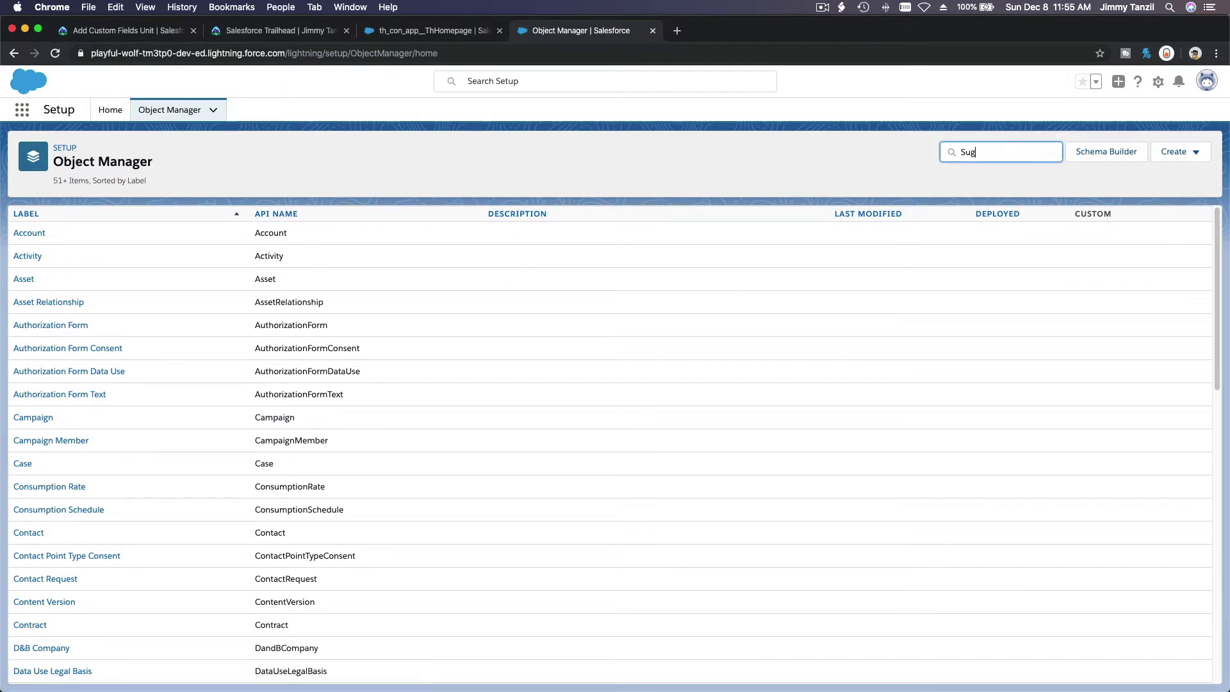
text(ges)
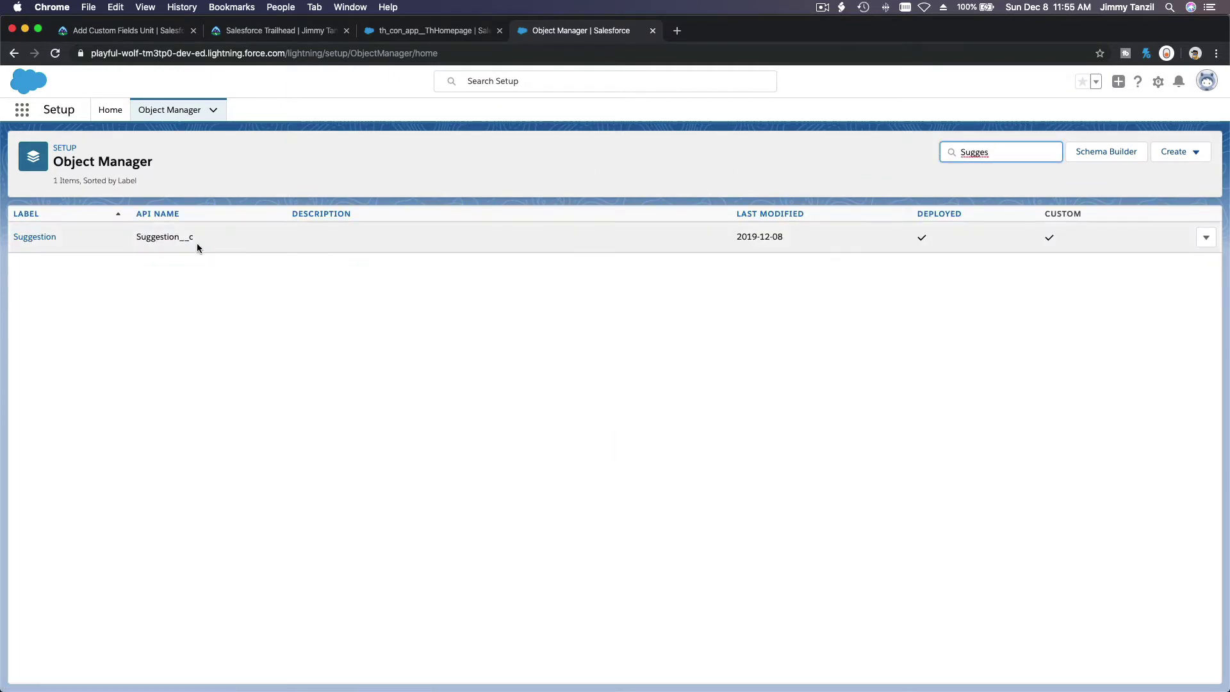
click(45, 241)
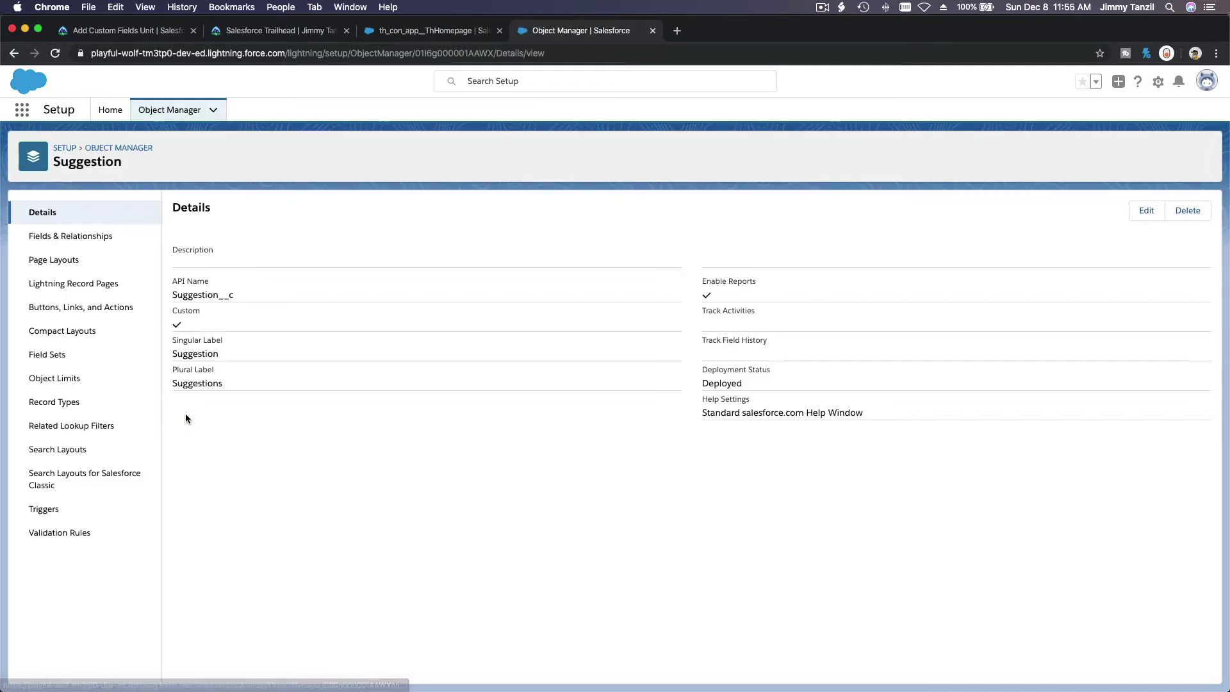
click(123, 239)
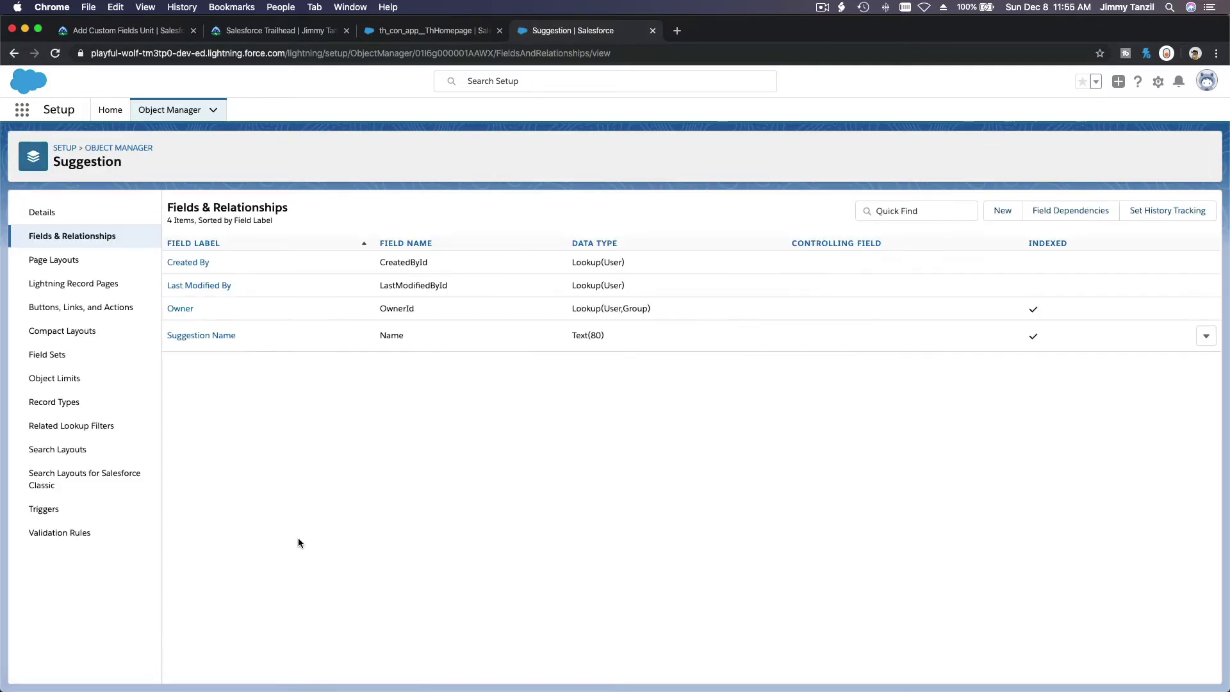
Scroll Trailhead to Add a Description Field and select the 'Suggestion Description' label value
click(119, 30)
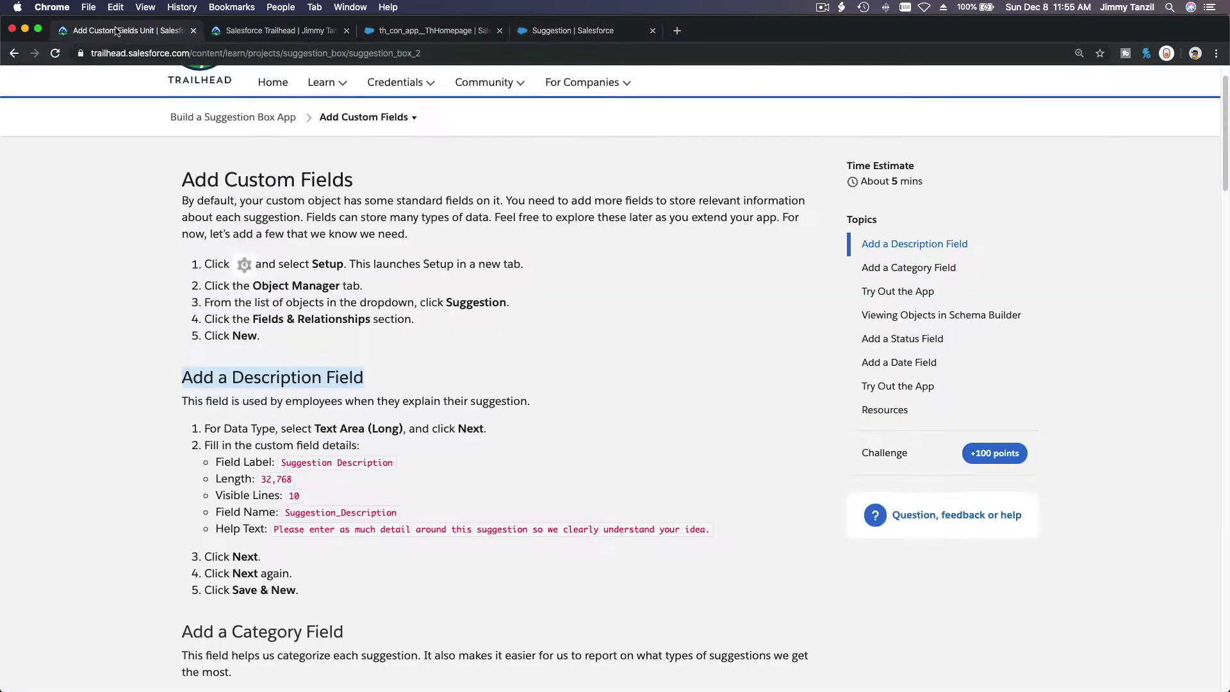
scroll(325, 393, down, 7)
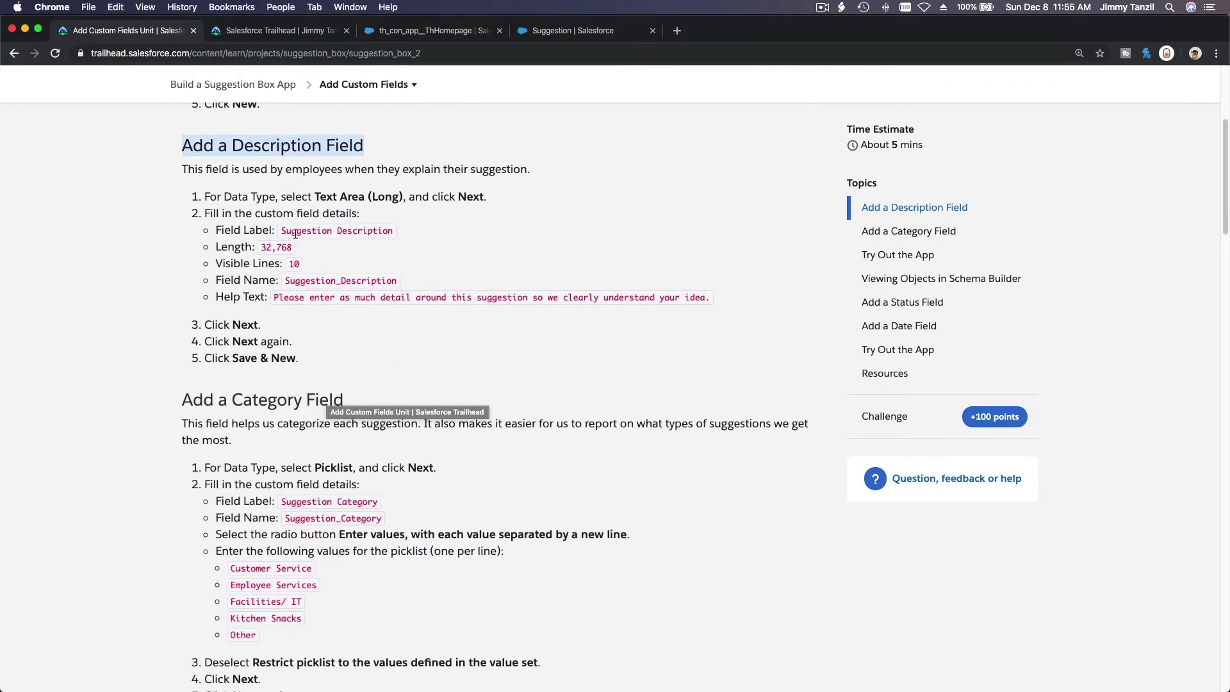
drag(282, 231, 391, 234)
key(super+c)
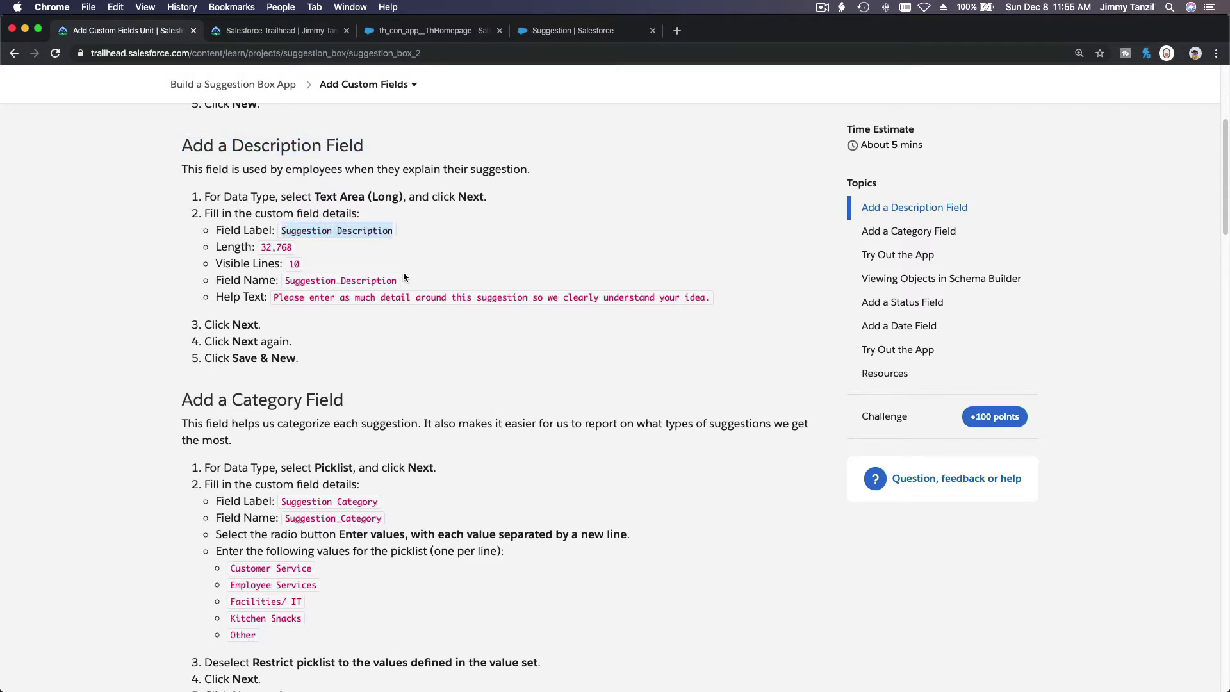
Begin a new Suggestion custom field with Text Area (Long) data type, confirming against Trailhead
click(560, 38)
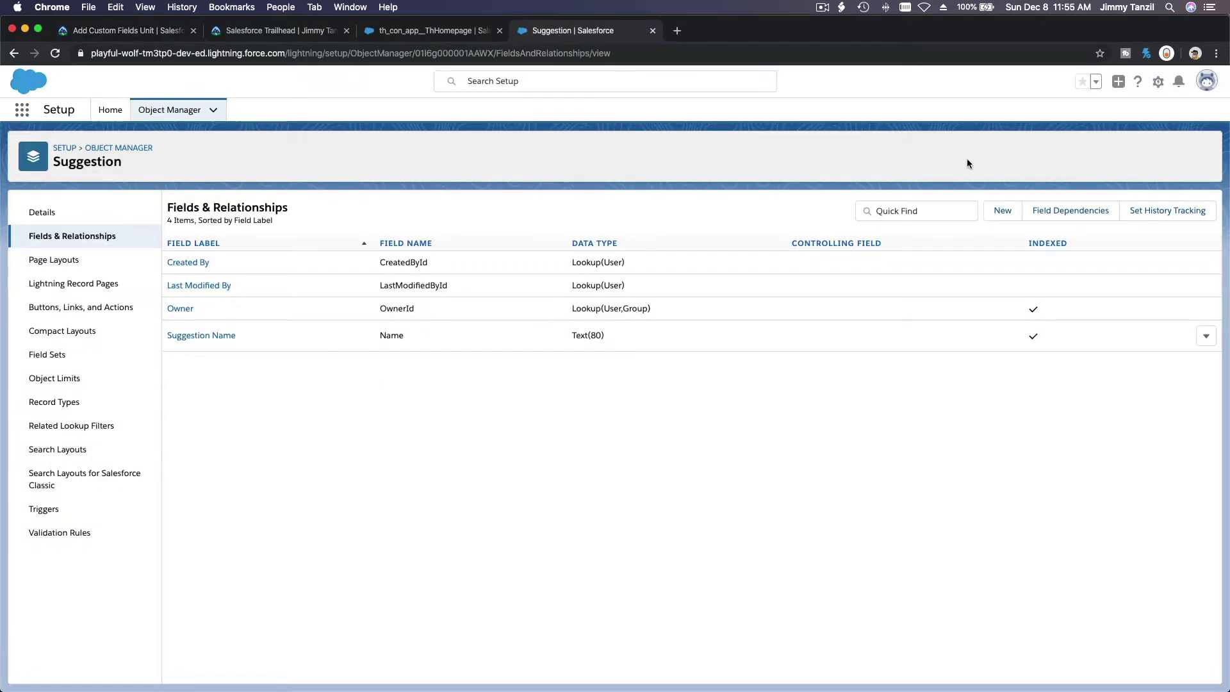
click(995, 217)
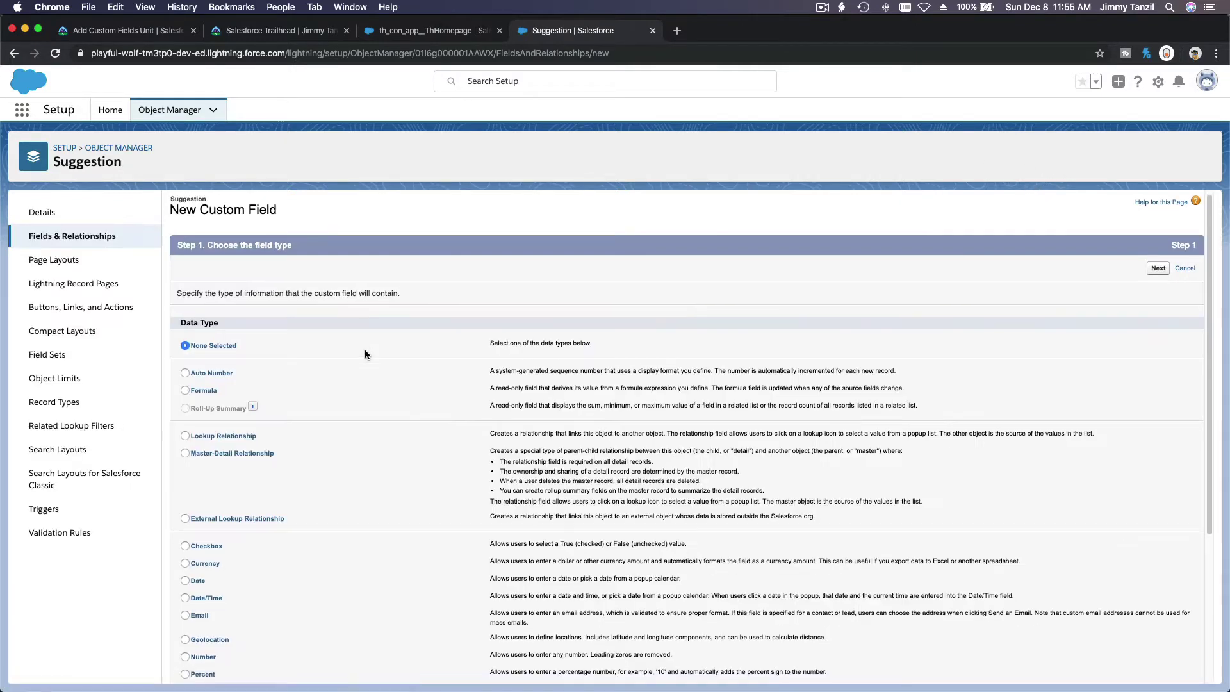
scroll(365, 355, down, 4)
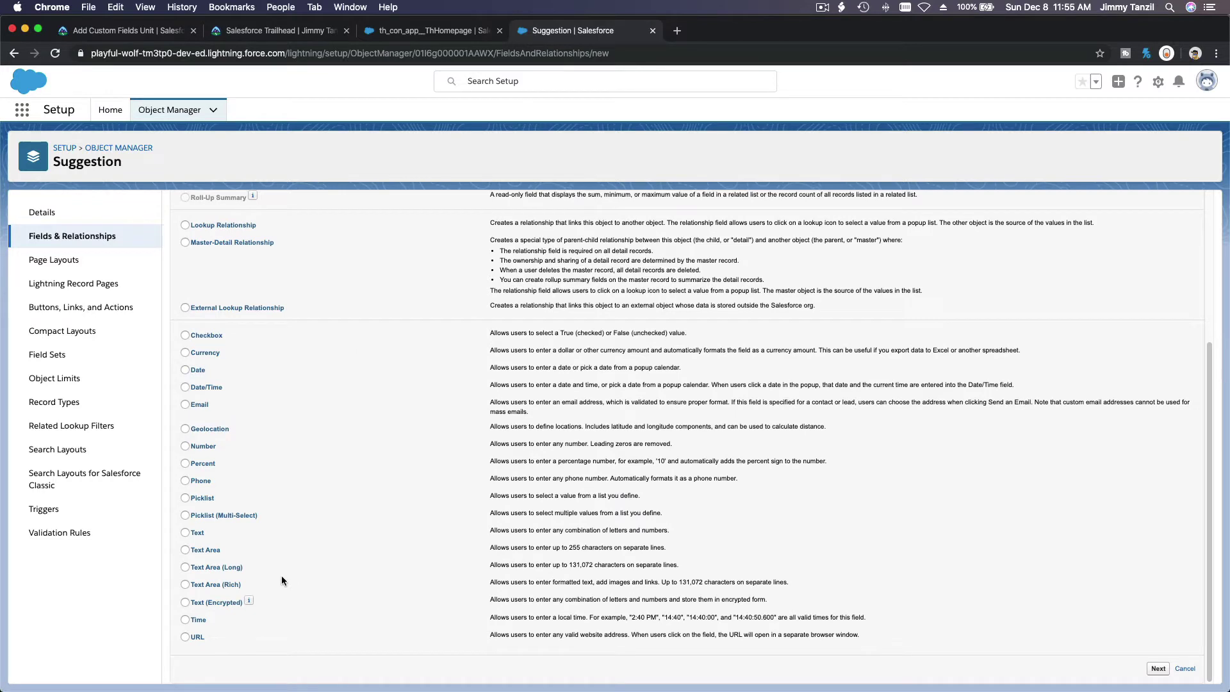
click(227, 569)
click(136, 31)
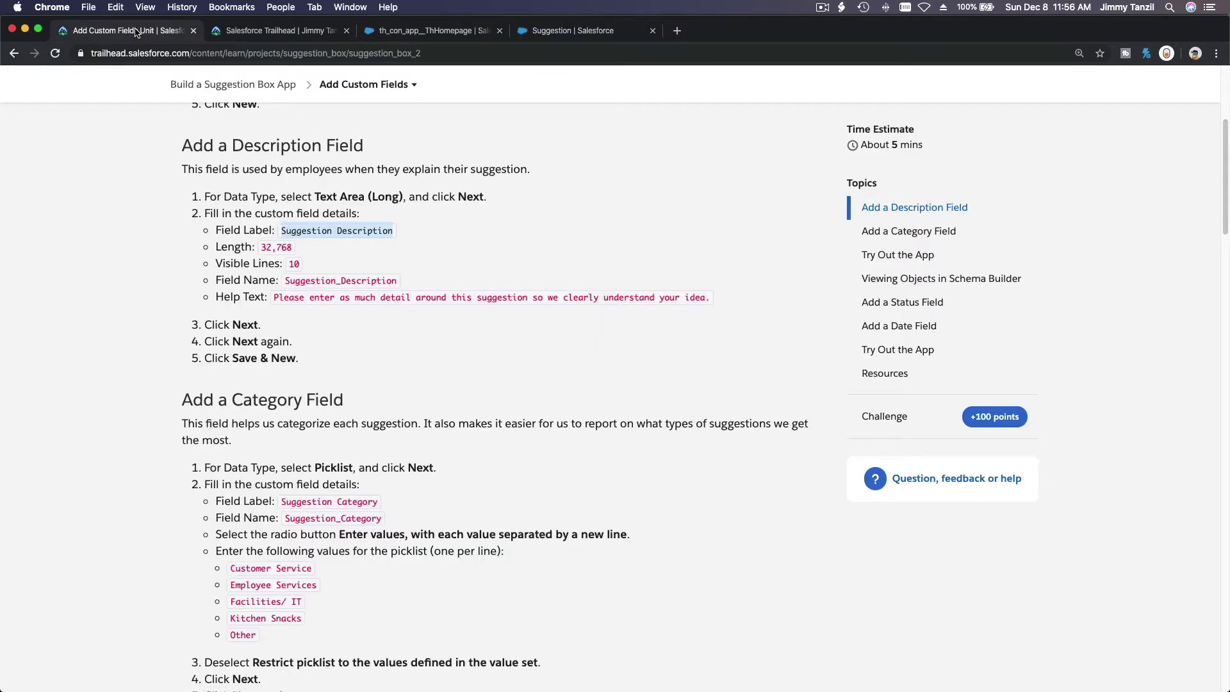
triple_click(388, 198)
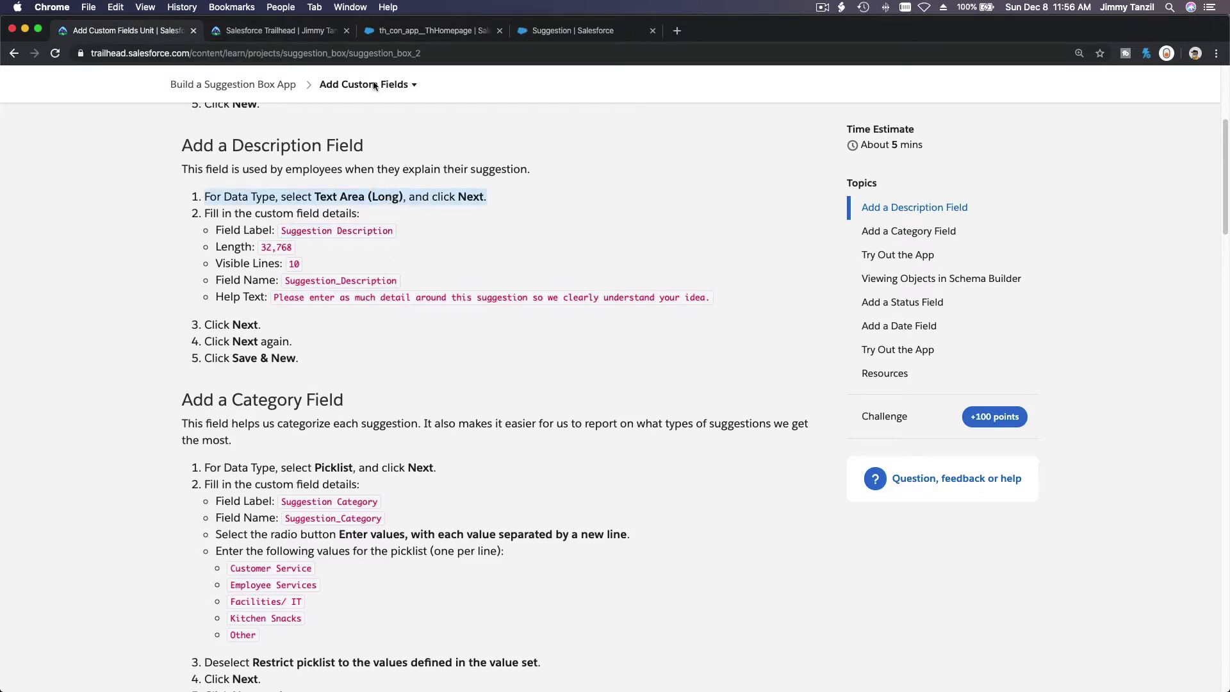
click(549, 32)
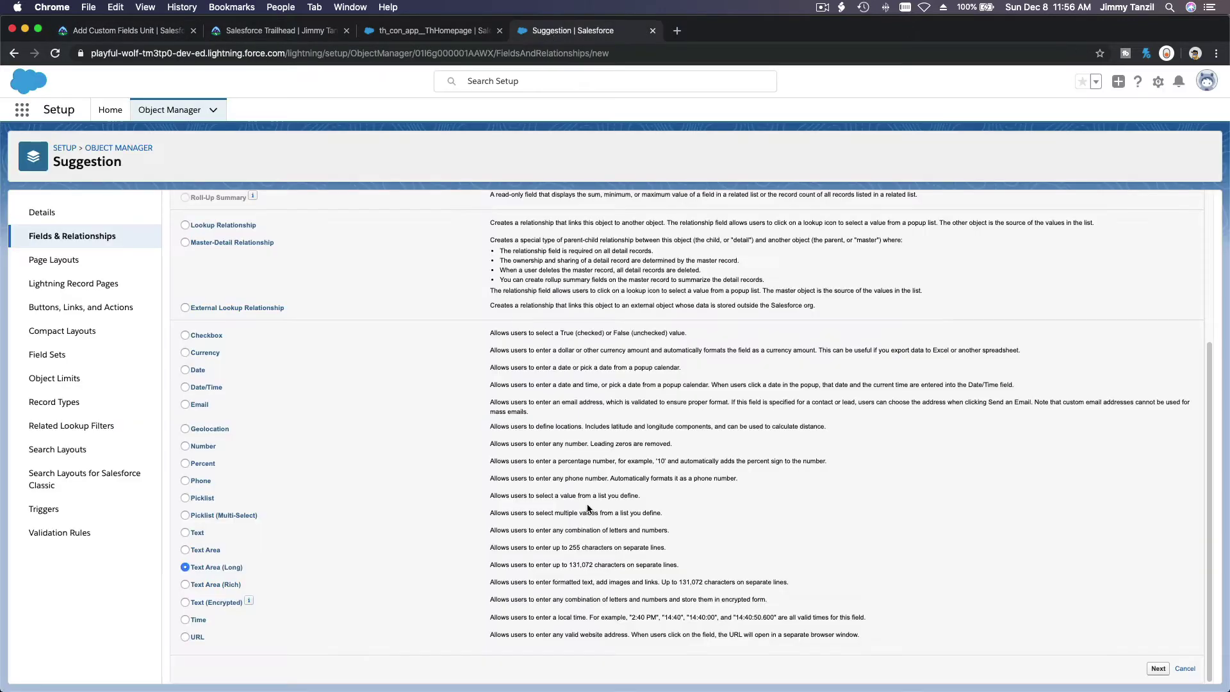
Label the field 'Suggestion Description' with 10 visible lines
click(1158, 667)
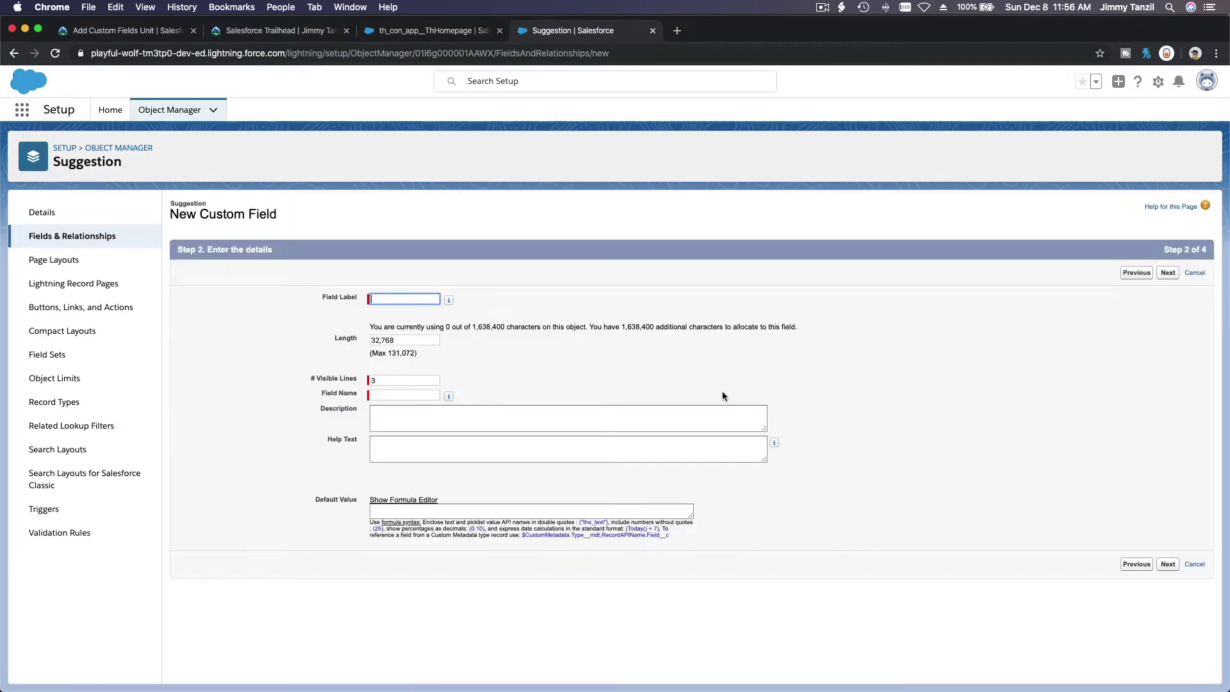
key(super+v)
key(Tab)
key(Tab)
key(Tab)
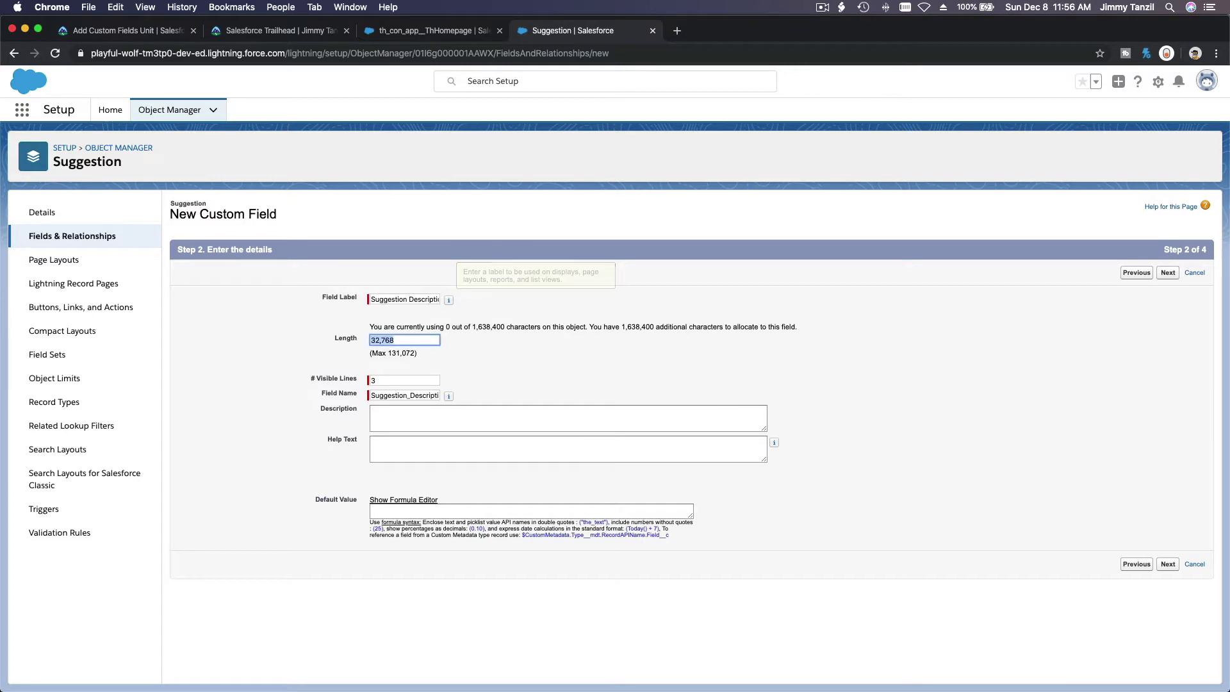
text(10)
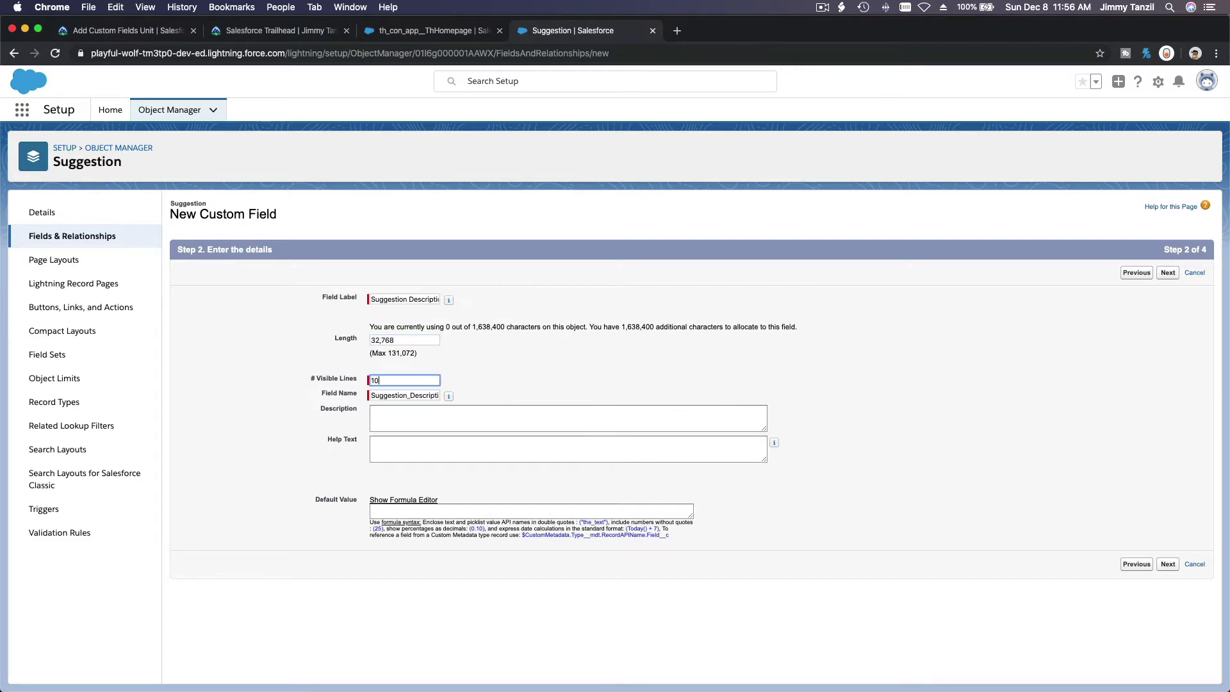
click(674, 400)
Copy the suggested help text from Trailhead into Help Text and continue
click(136, 32)
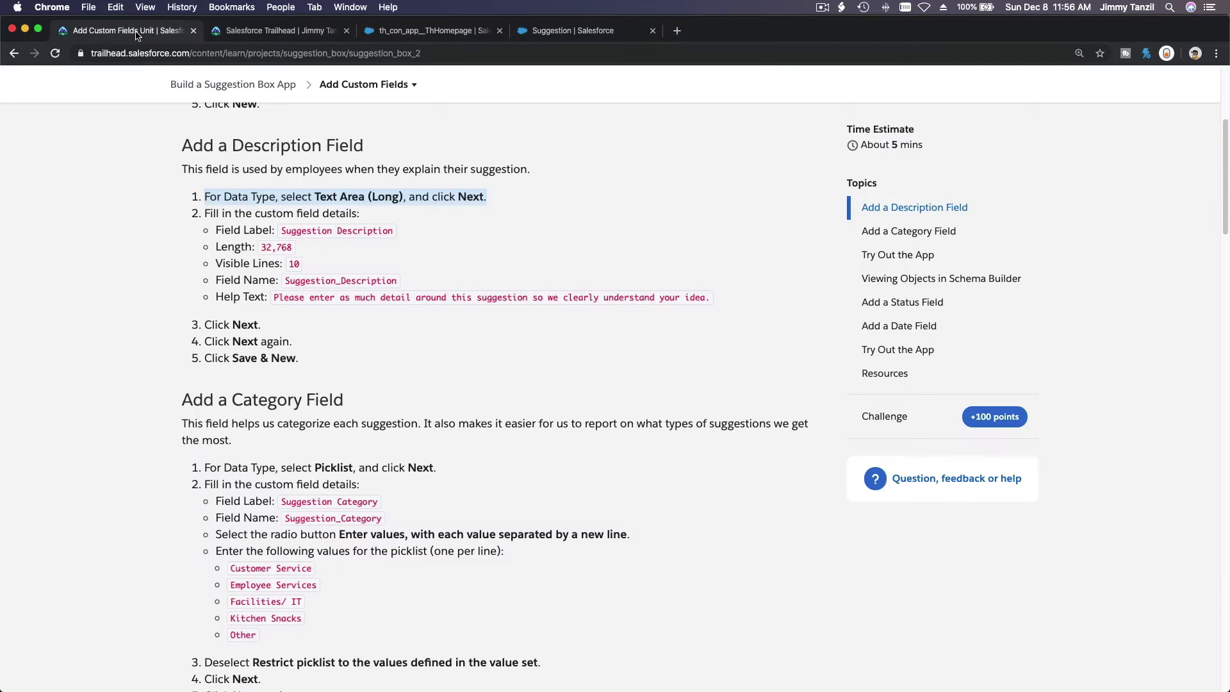
click(365, 328)
triple_click(281, 297)
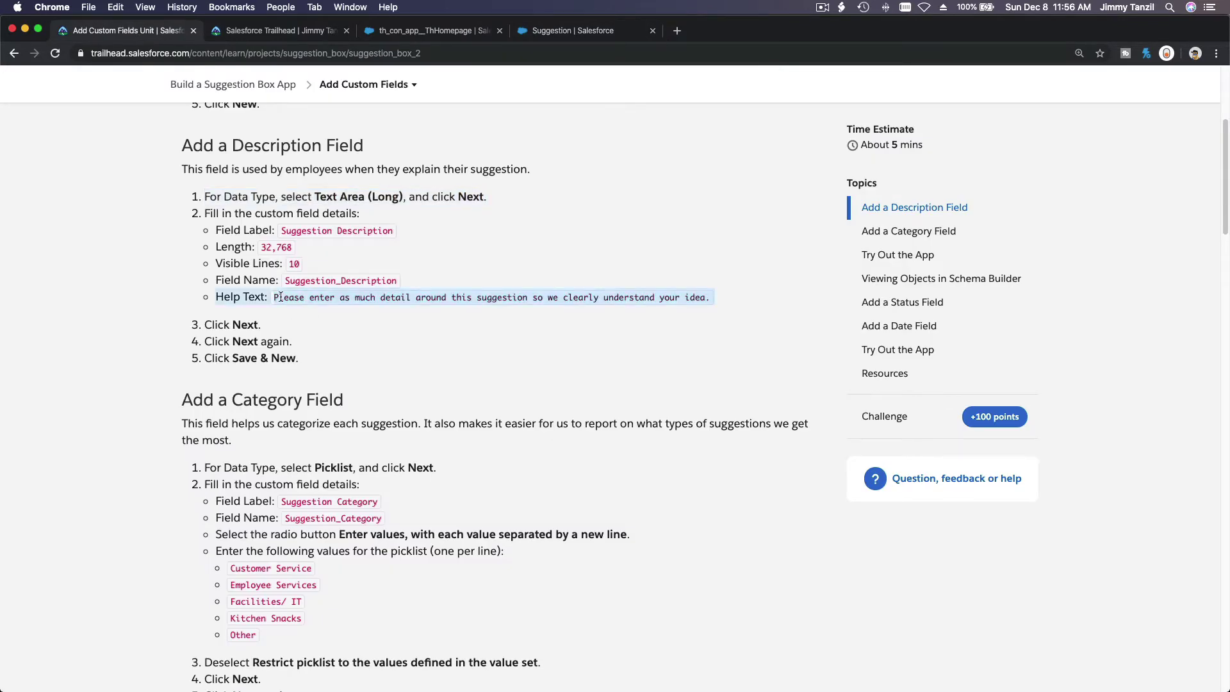
click(274, 299)
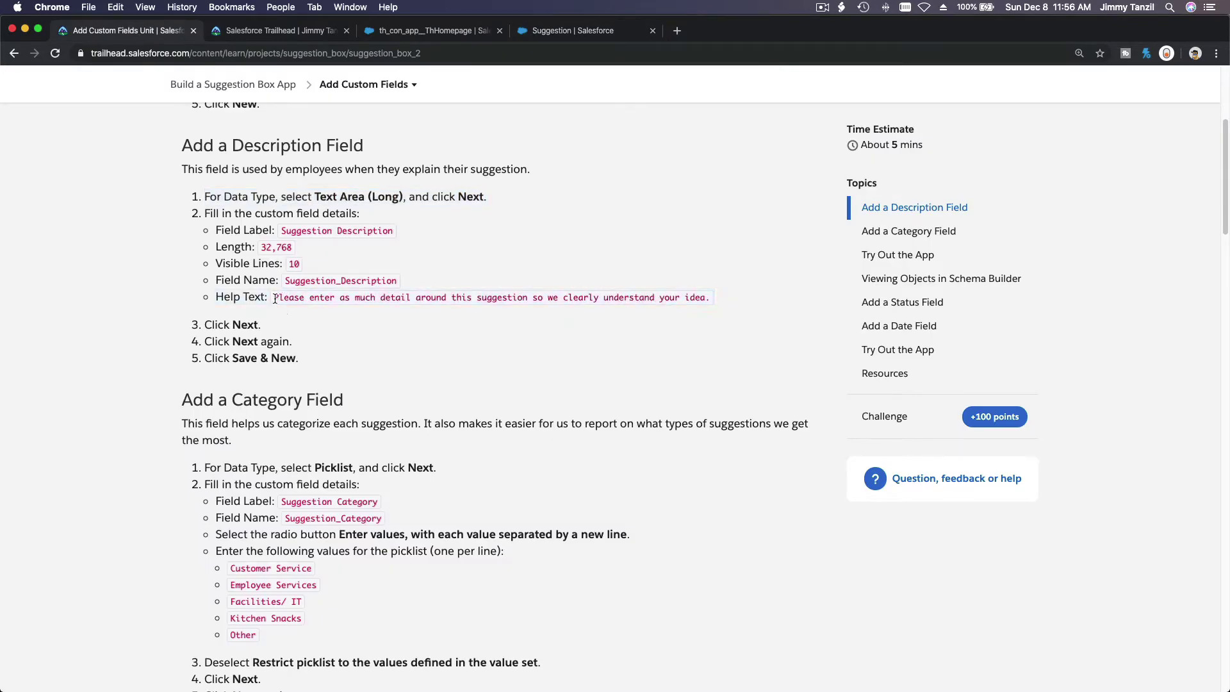
drag(275, 299, 708, 299)
key(super+c)
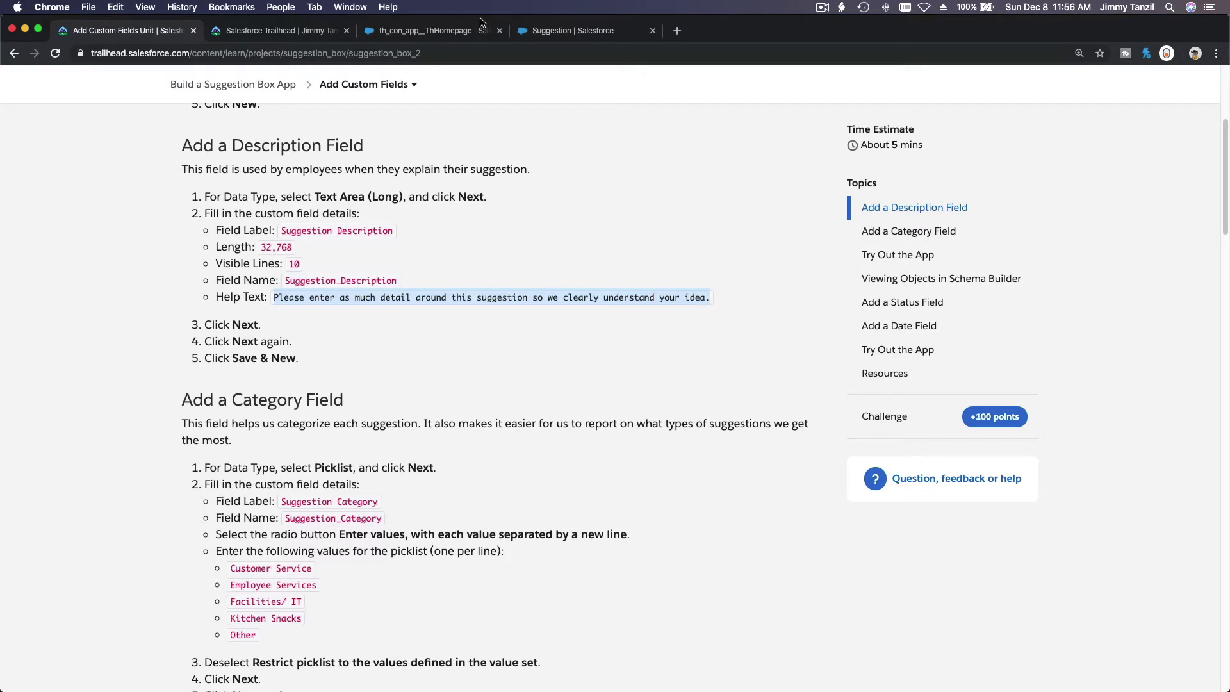
click(557, 31)
click(417, 447)
key(super+v)
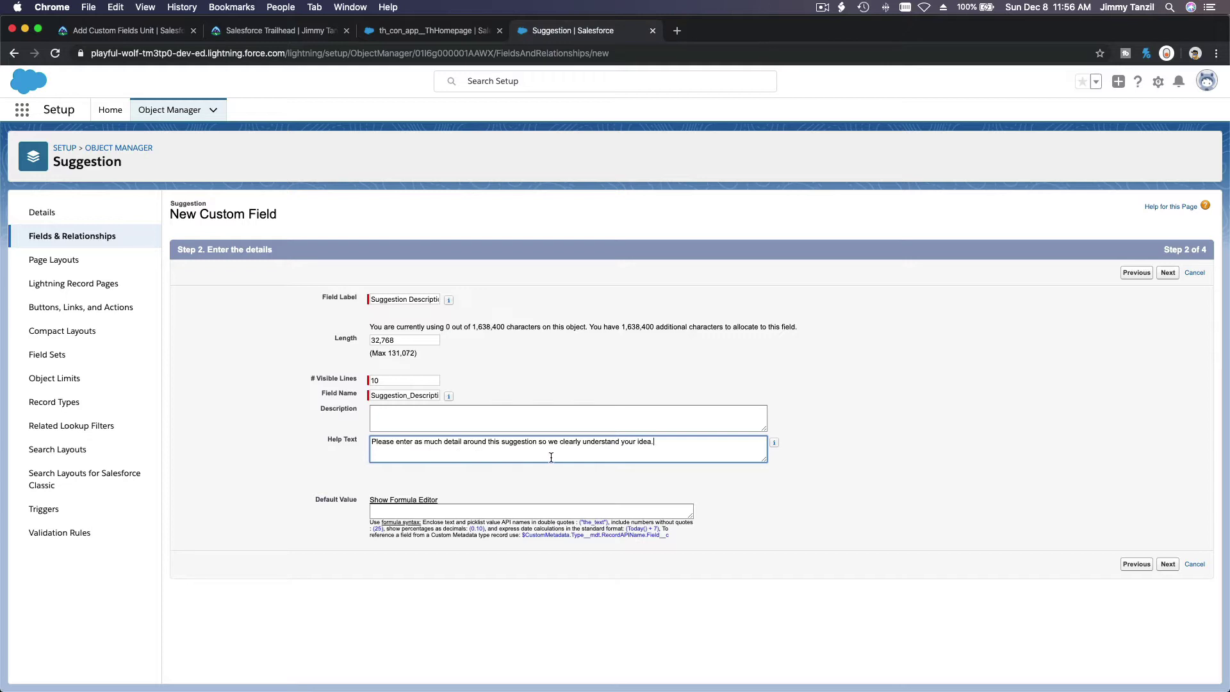
click(1167, 275)
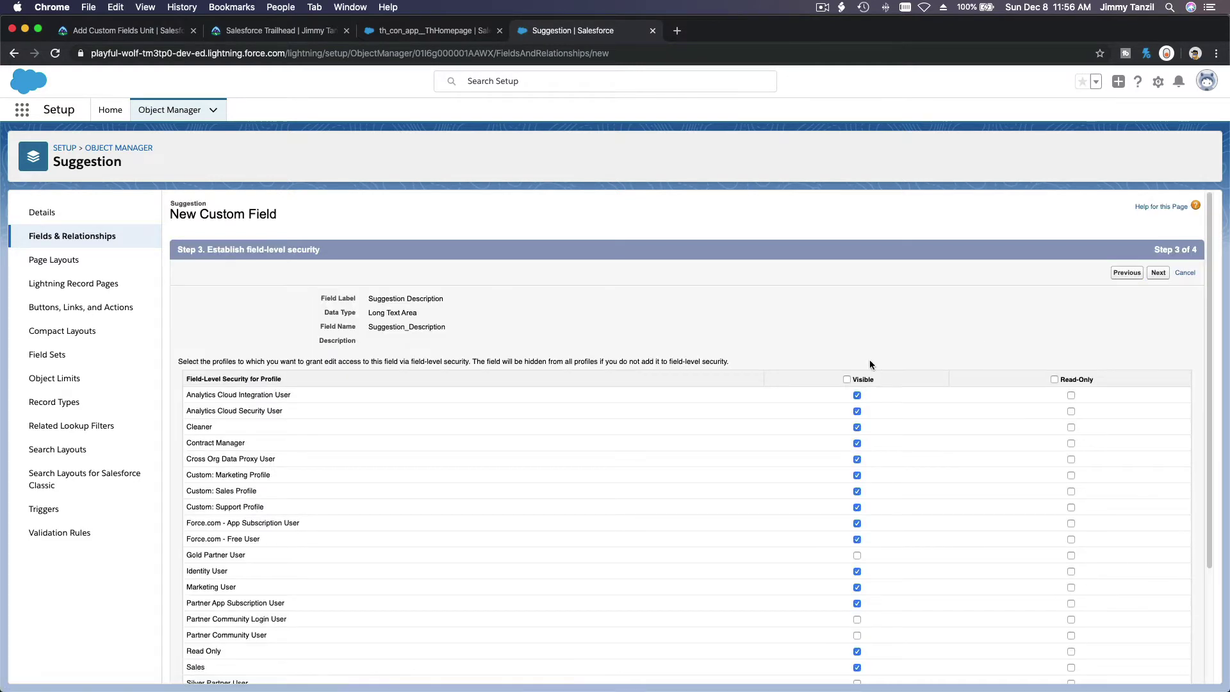
Make Suggestion Description visible to all profiles, then save it with Save & New
click(846, 379)
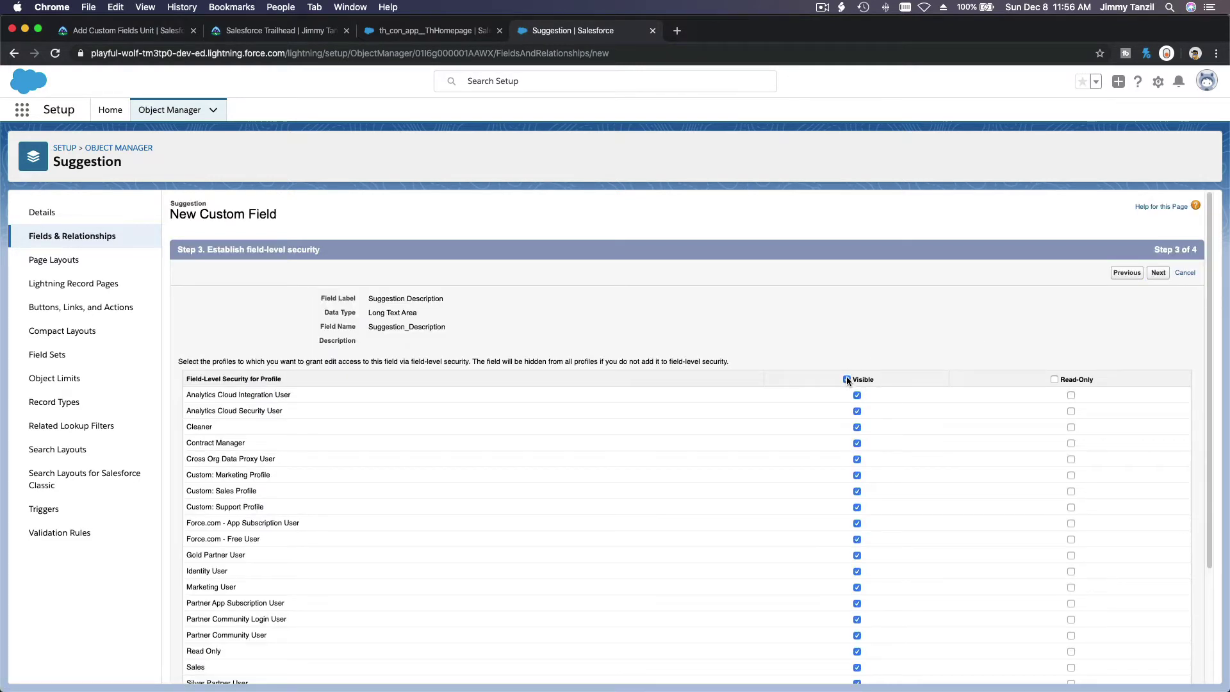
click(137, 37)
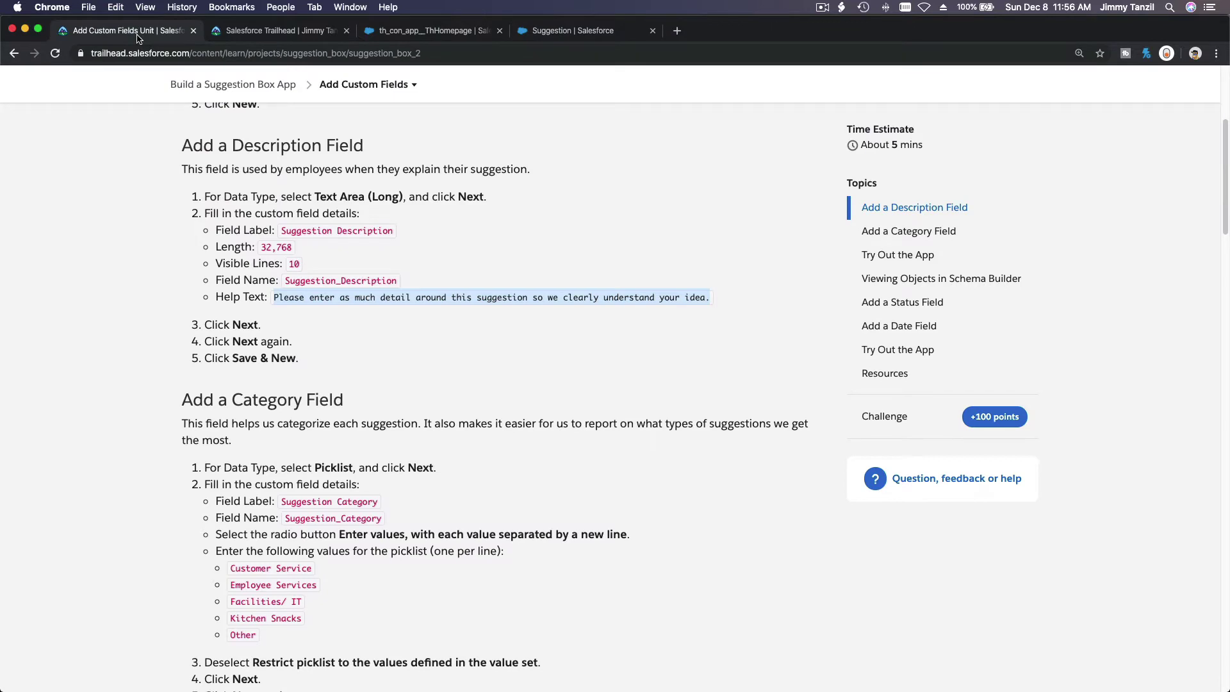
click(573, 39)
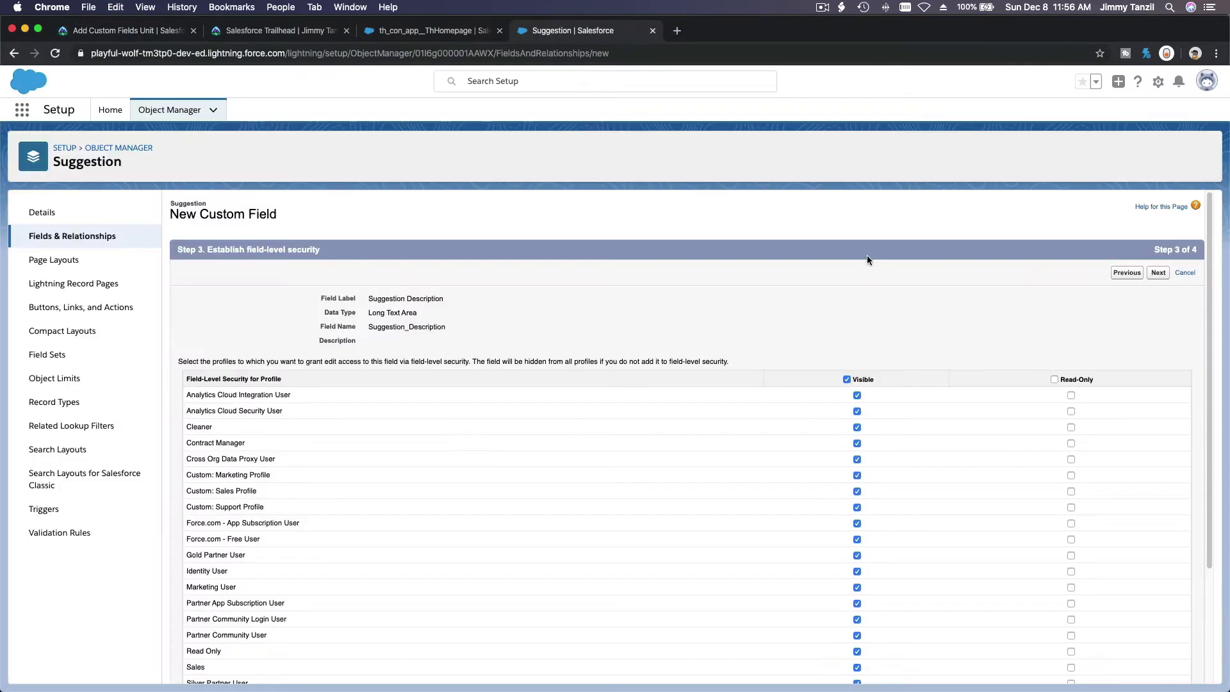
click(1157, 278)
click(1129, 273)
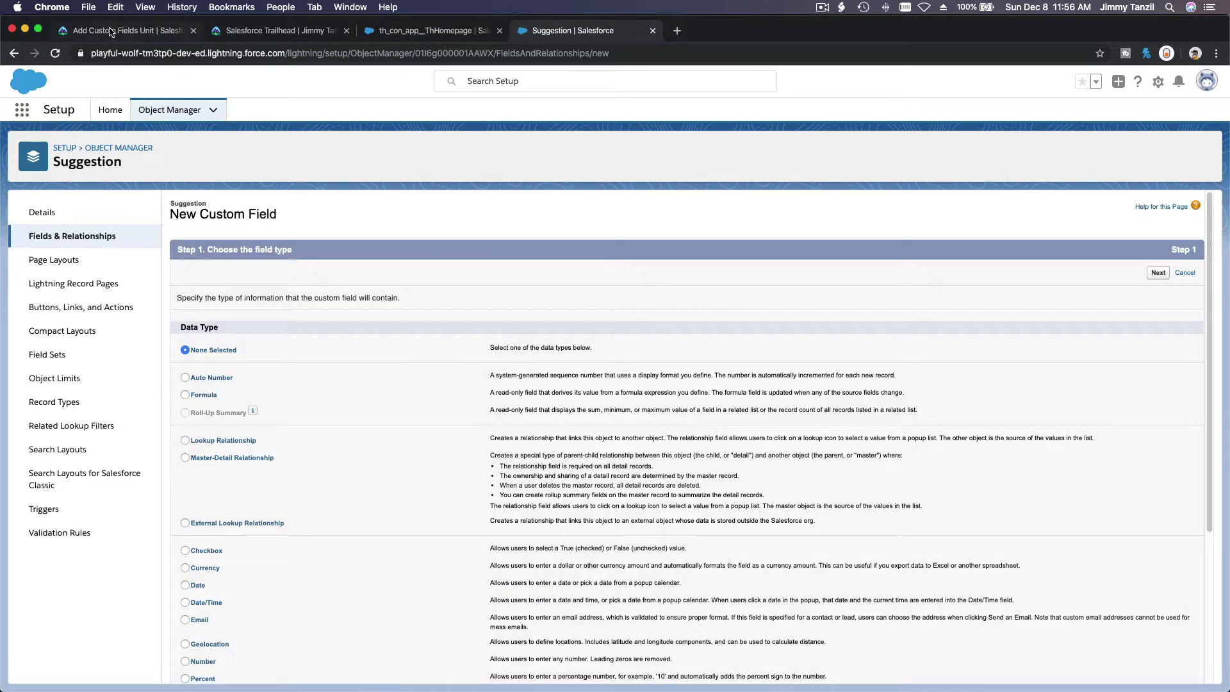
Copy the 'Suggestion Category' label from Trailhead's Add a Category Field steps
click(114, 30)
scroll(272, 277, down, 3)
scroll(272, 277, down, 2)
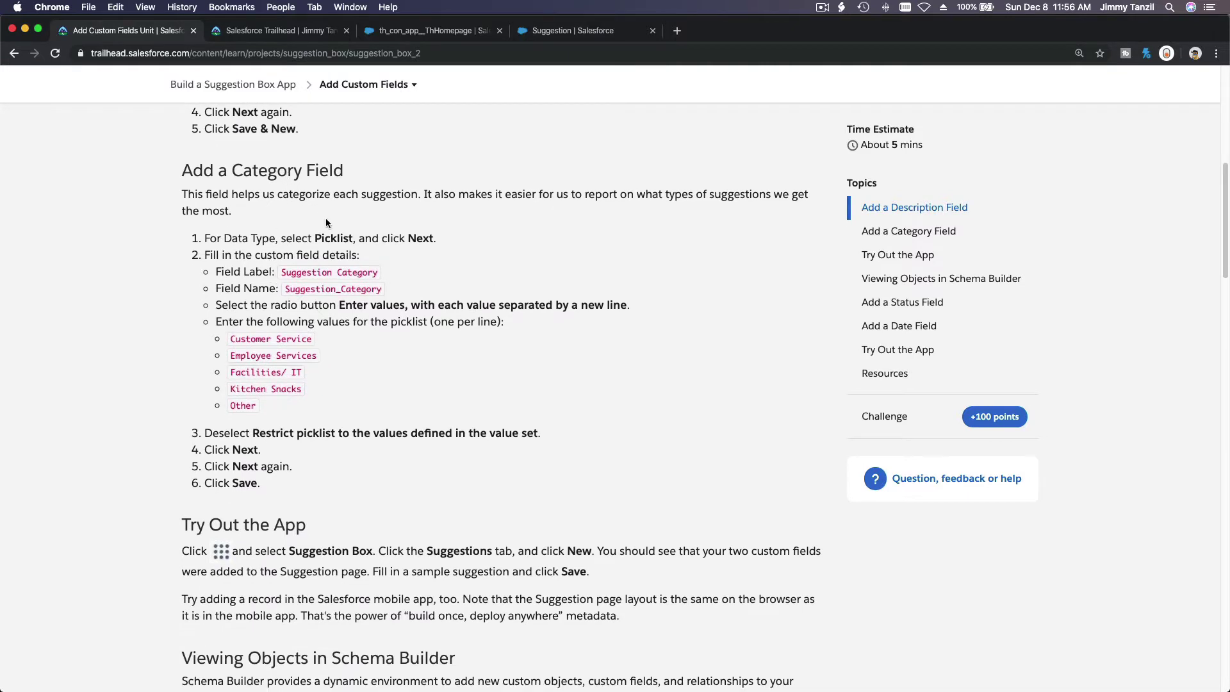
drag(281, 273, 428, 278)
key(super+c)
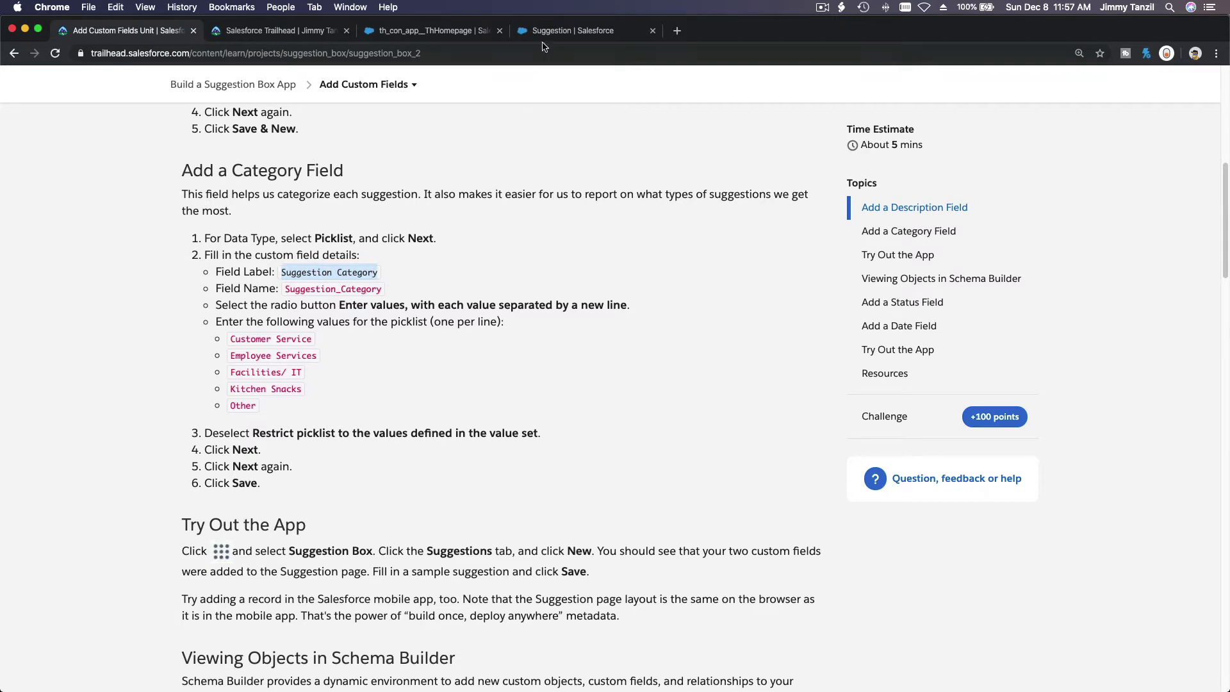
Label a new Picklist 'Suggestion Category' with one-per-line values, then select the five values on Trailhead
click(544, 32)
scroll(418, 364, down, 5)
click(199, 497)
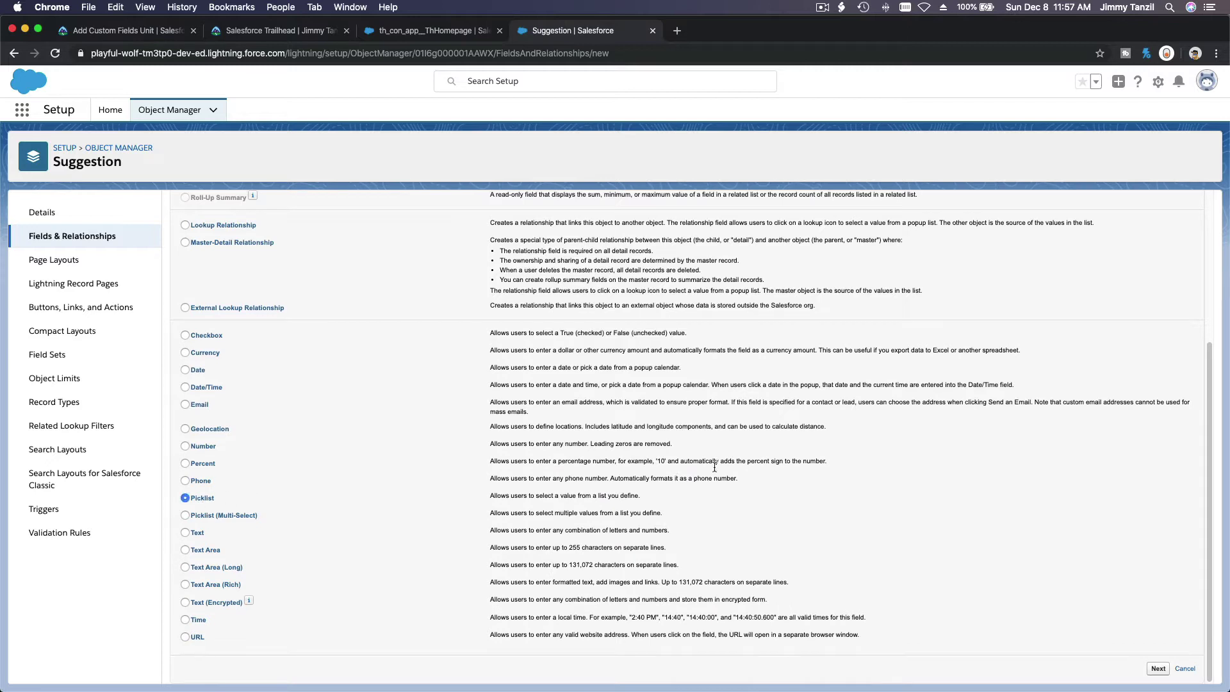
click(1157, 667)
key(super+v)
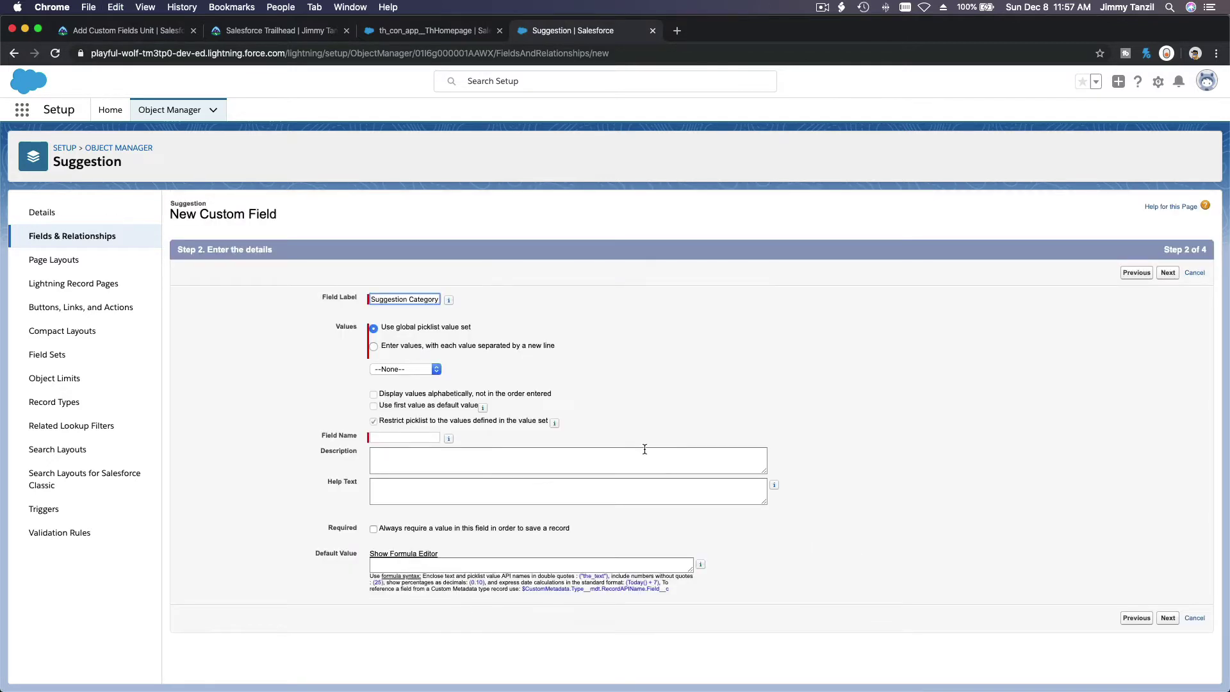
key(Tab)
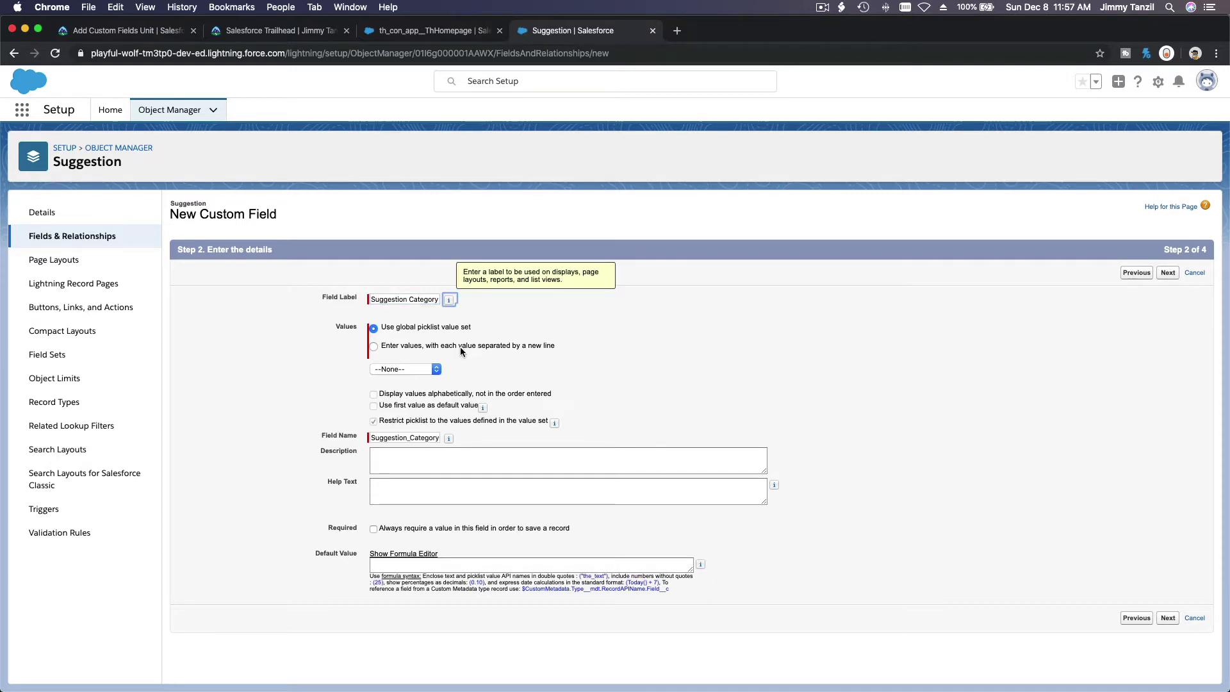
click(460, 347)
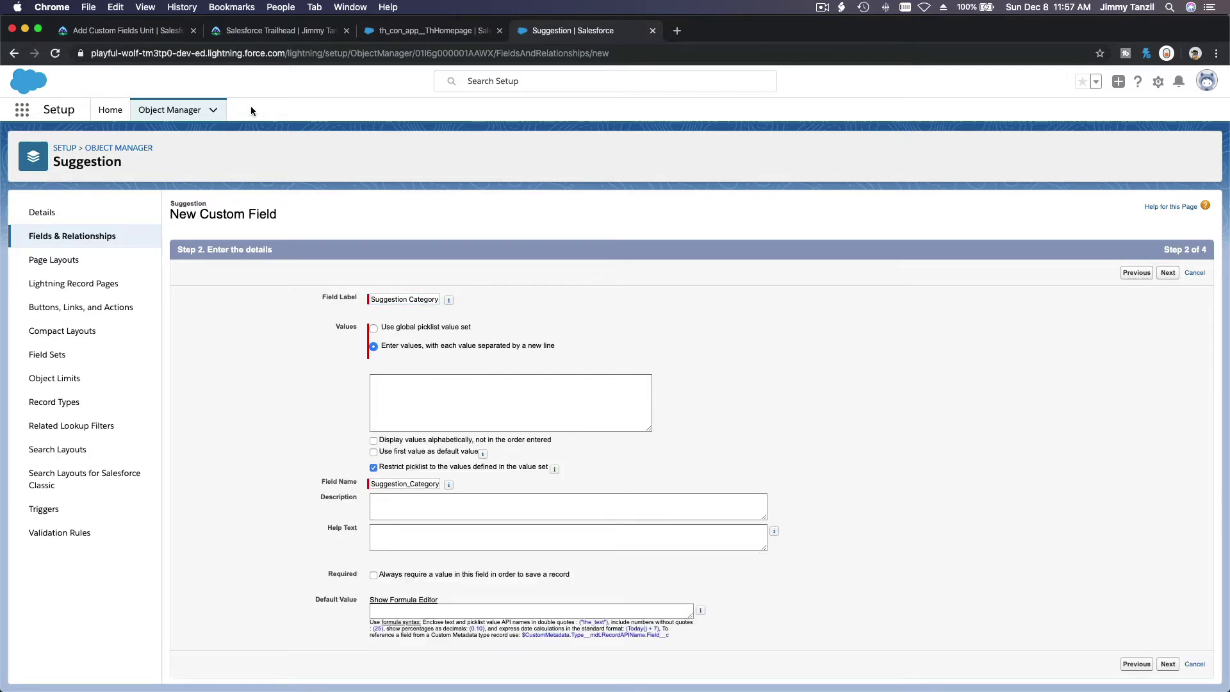
click(161, 30)
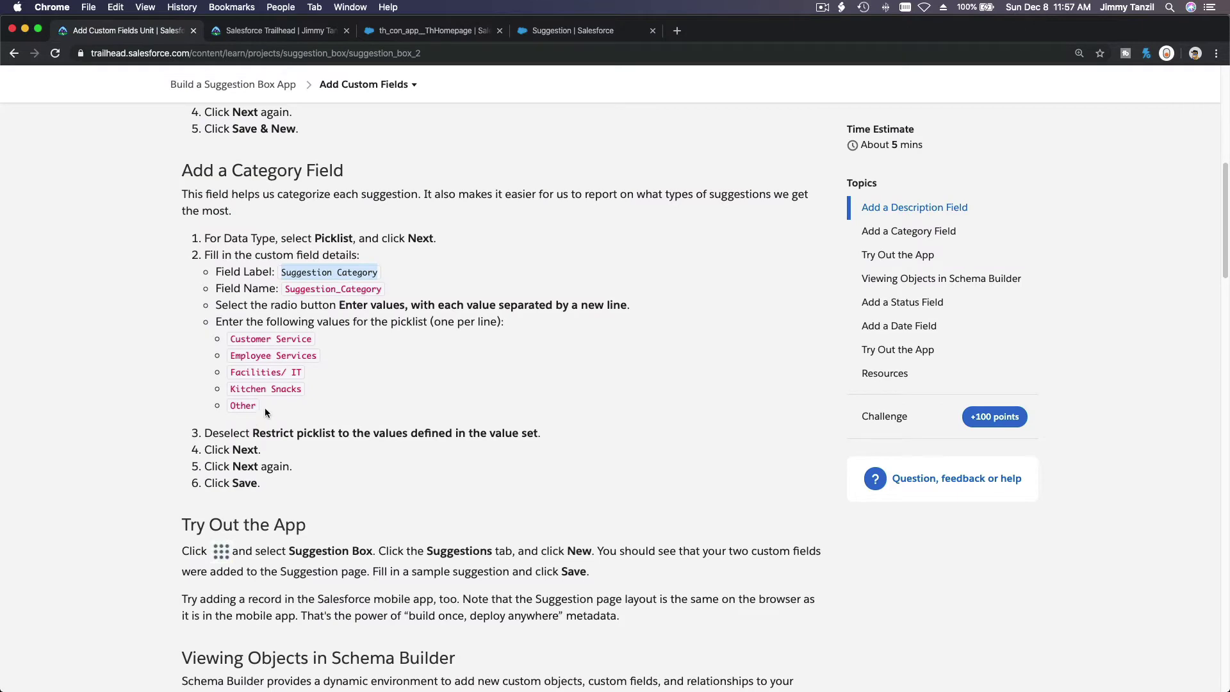
drag(264, 407, 229, 341)
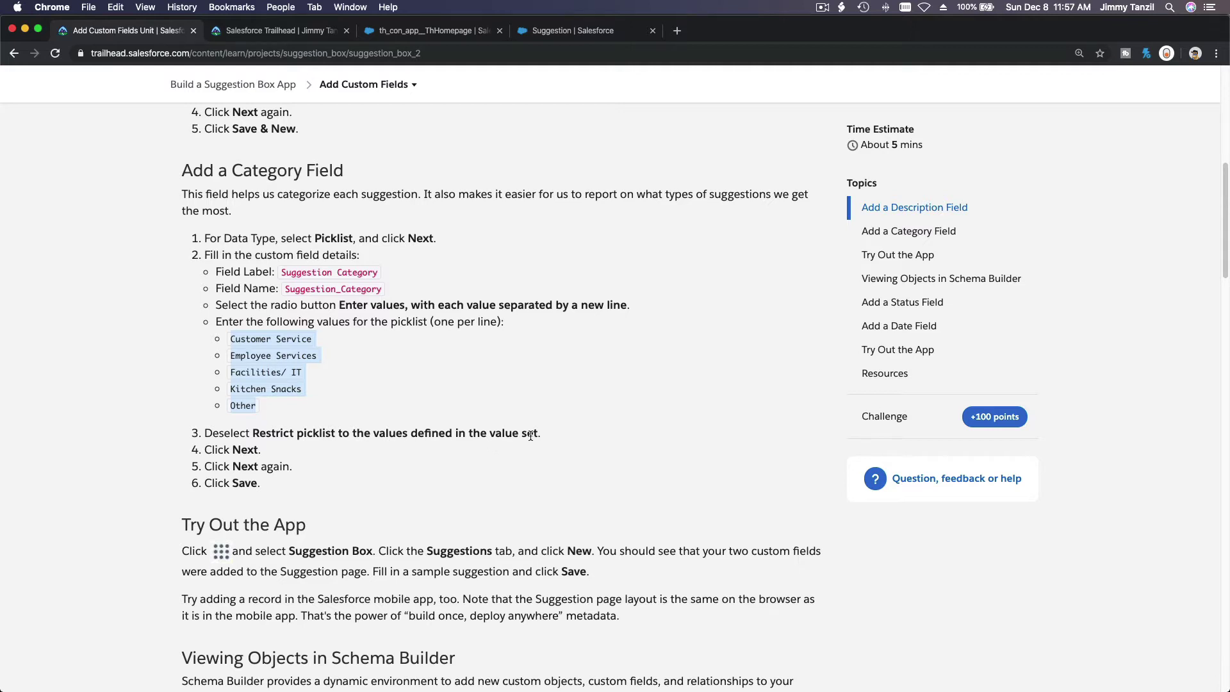
Paste the five category values and untick 'Restrict picklist to the values defined in the value set'
click(562, 31)
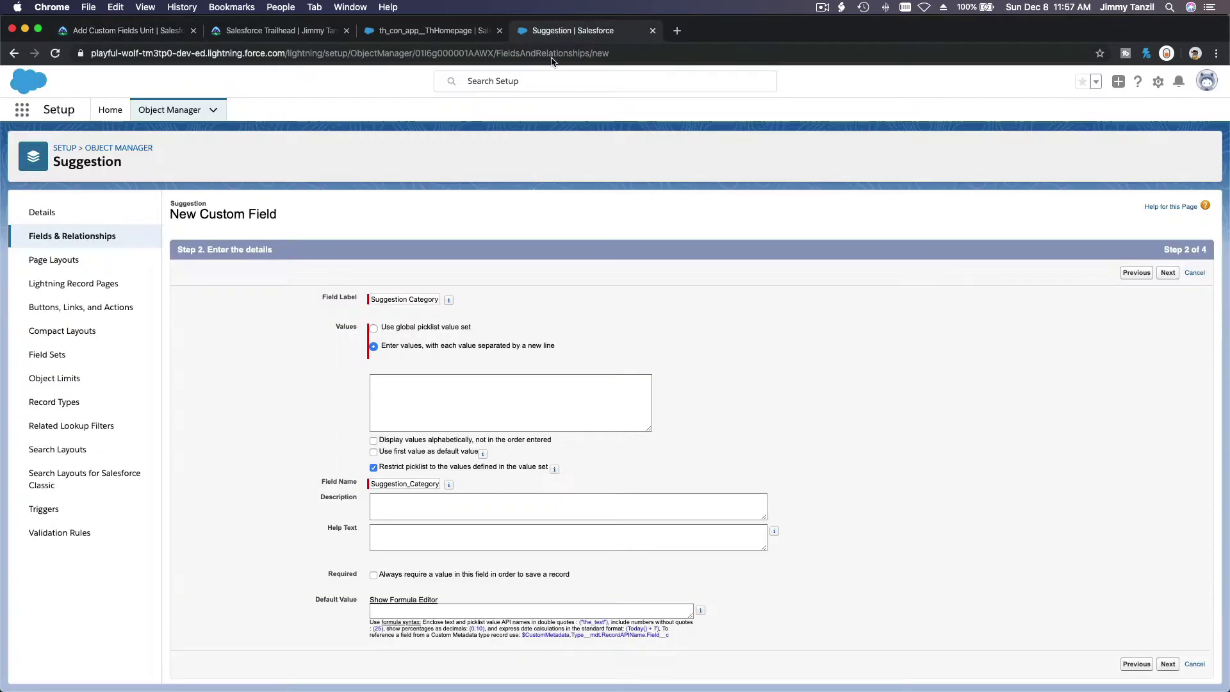
click(499, 394)
key(super+v)
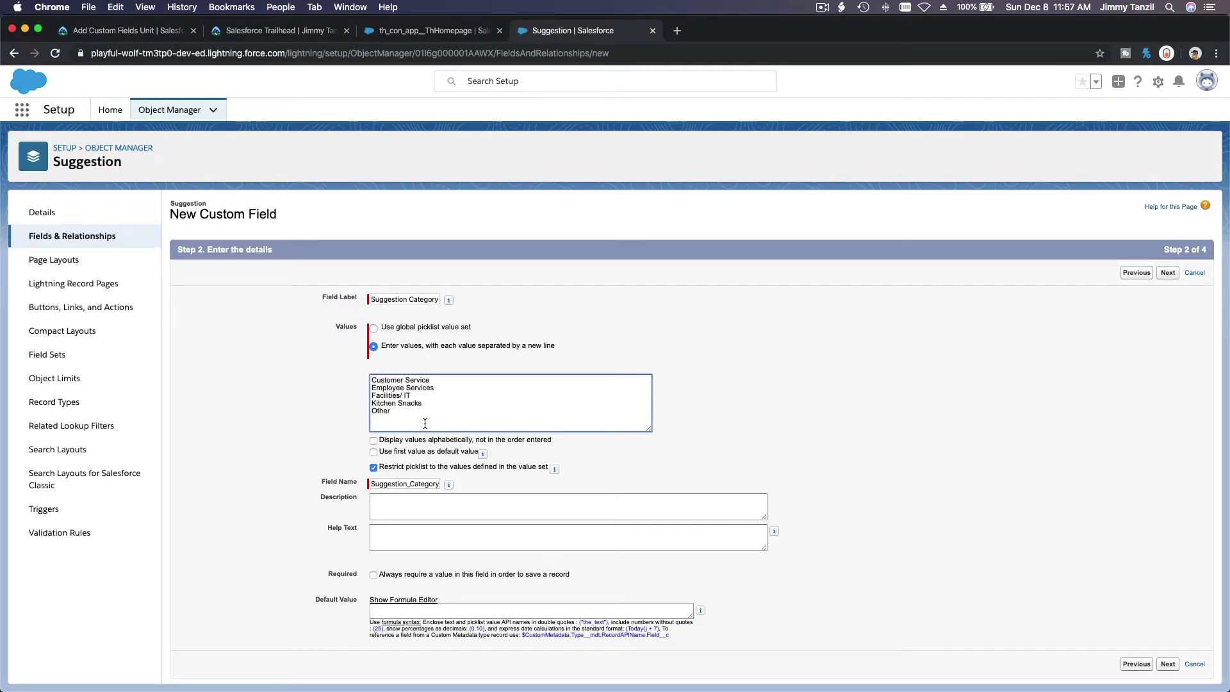
click(408, 468)
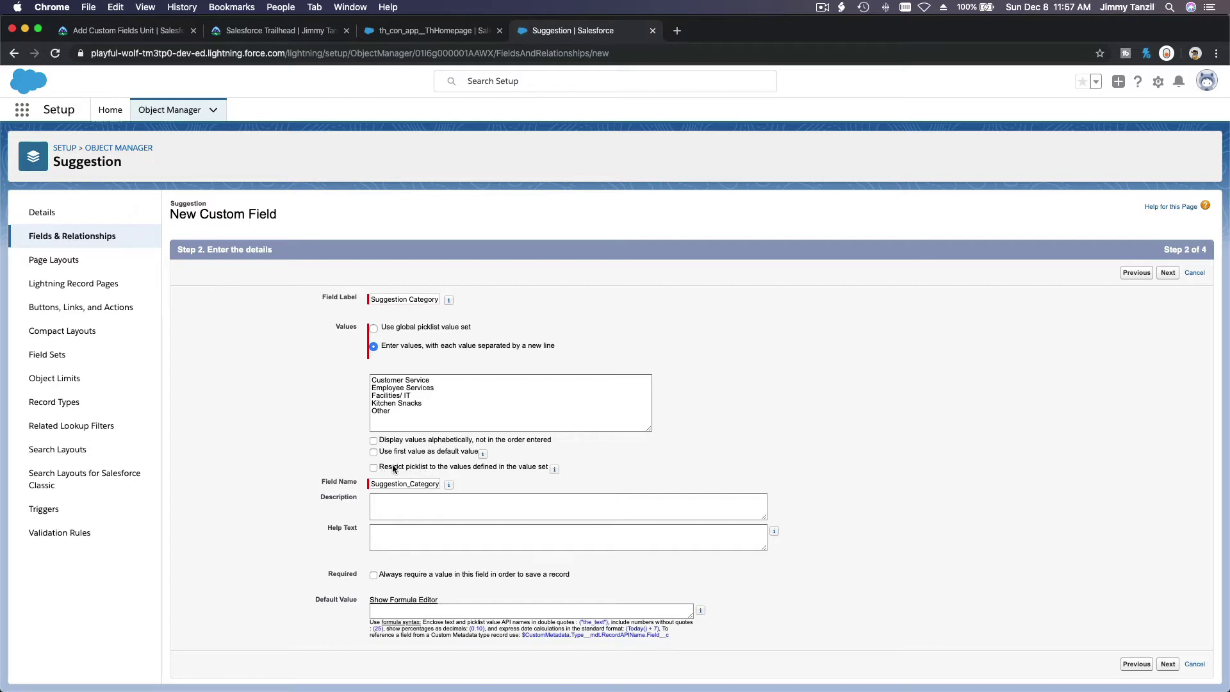
Review the pasted values Customer Service through Other against Trailhead's step 3
click(408, 420)
drag(399, 412, 357, 385)
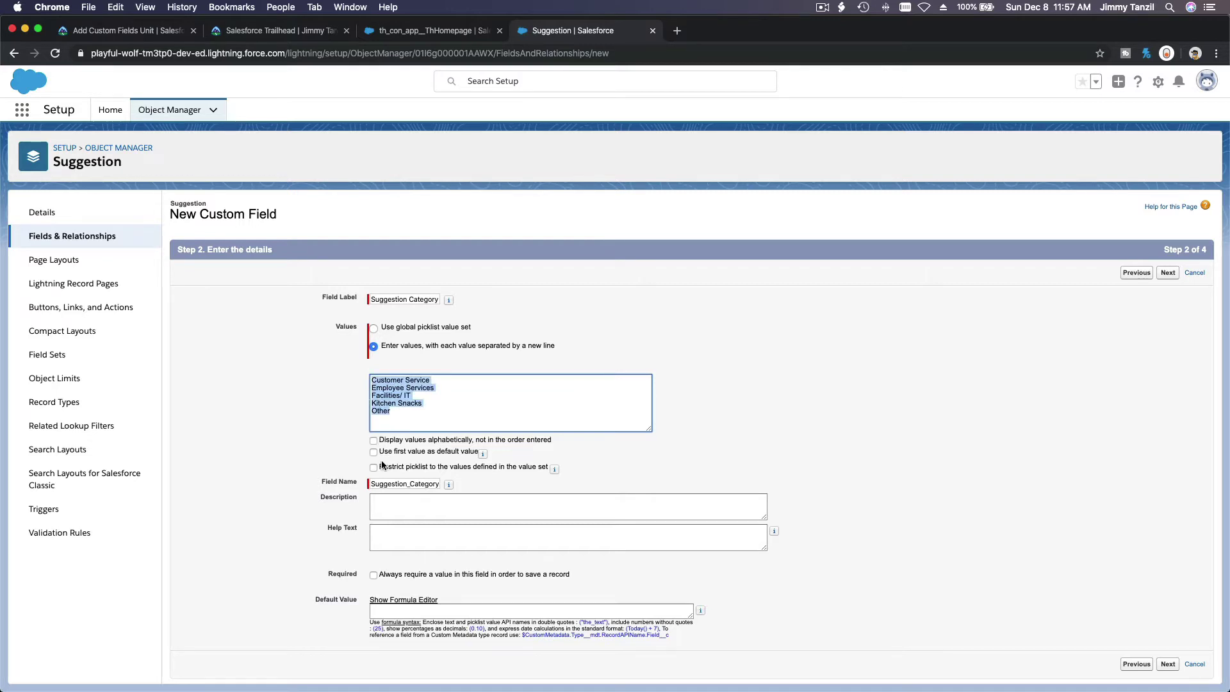
click(426, 421)
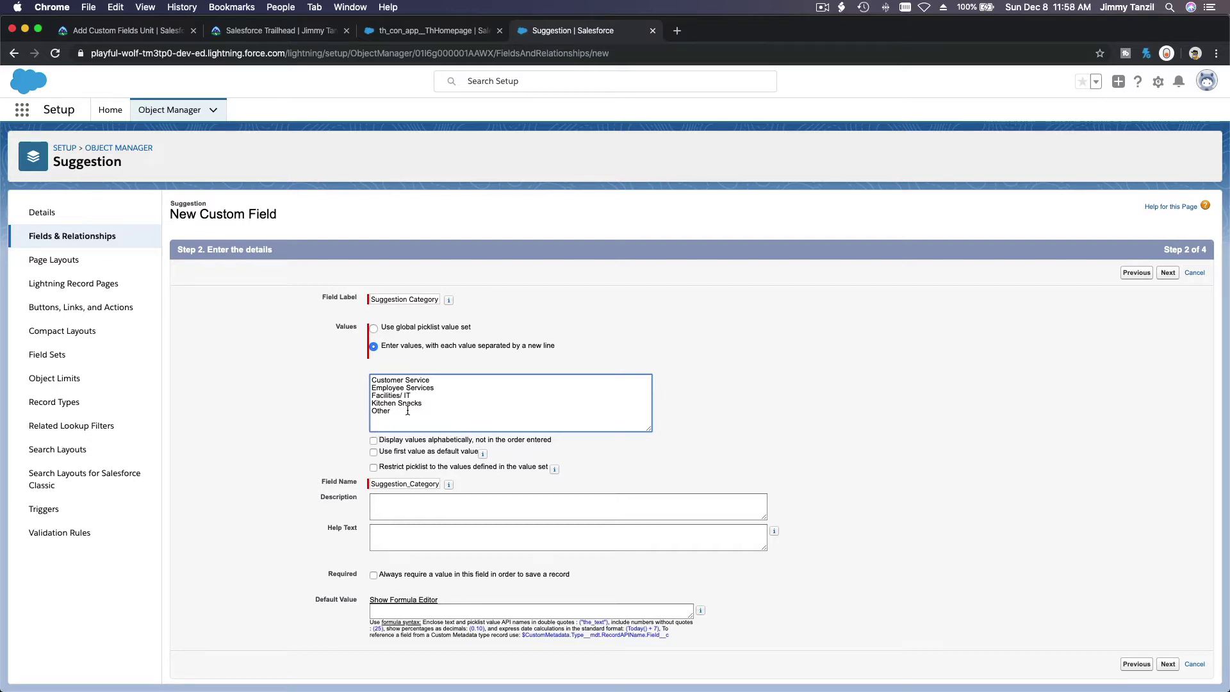
drag(403, 411, 356, 378)
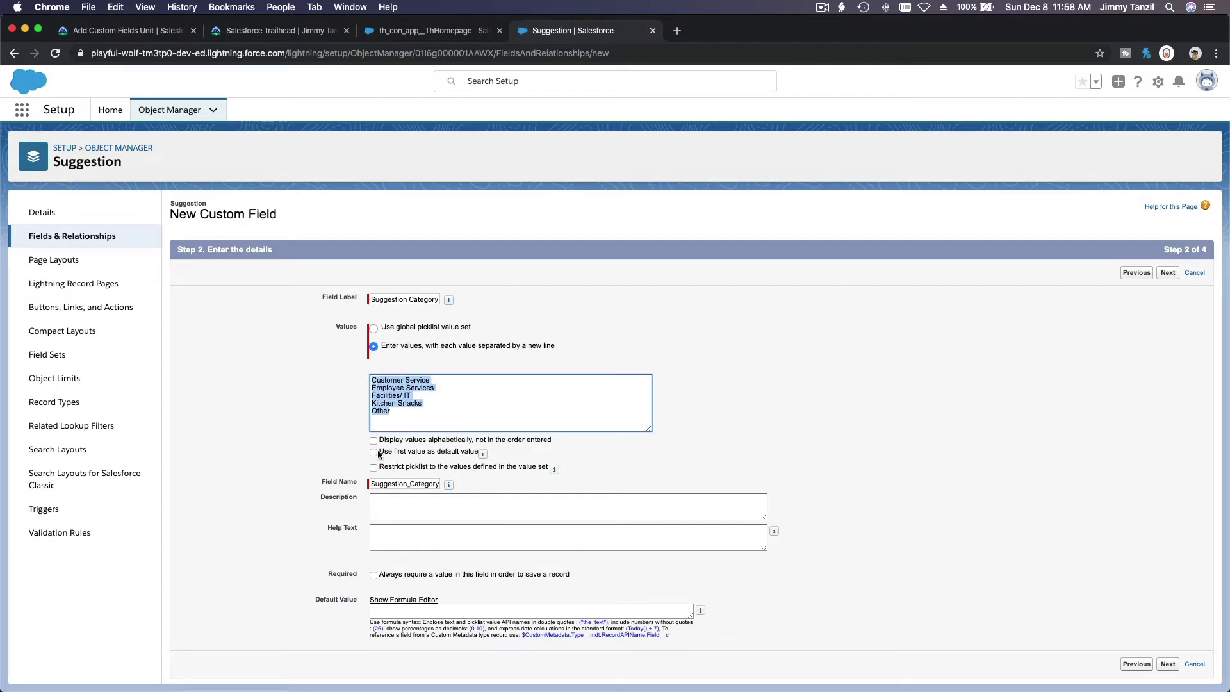
click(141, 30)
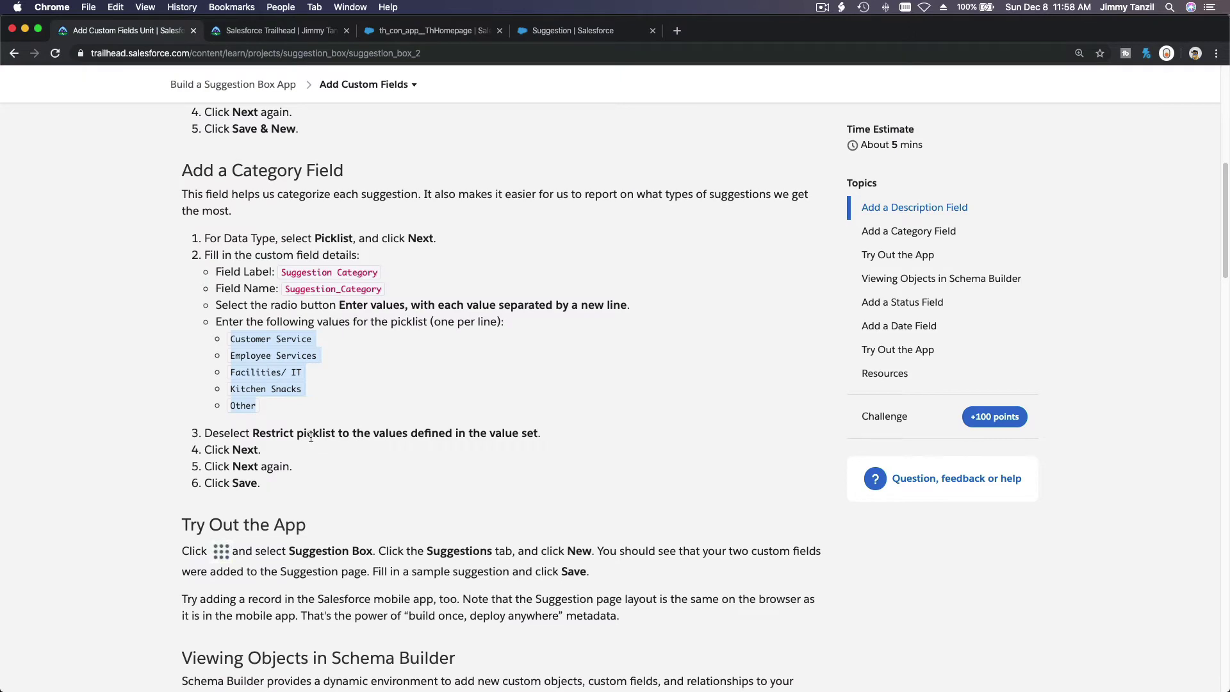
double_click(225, 434)
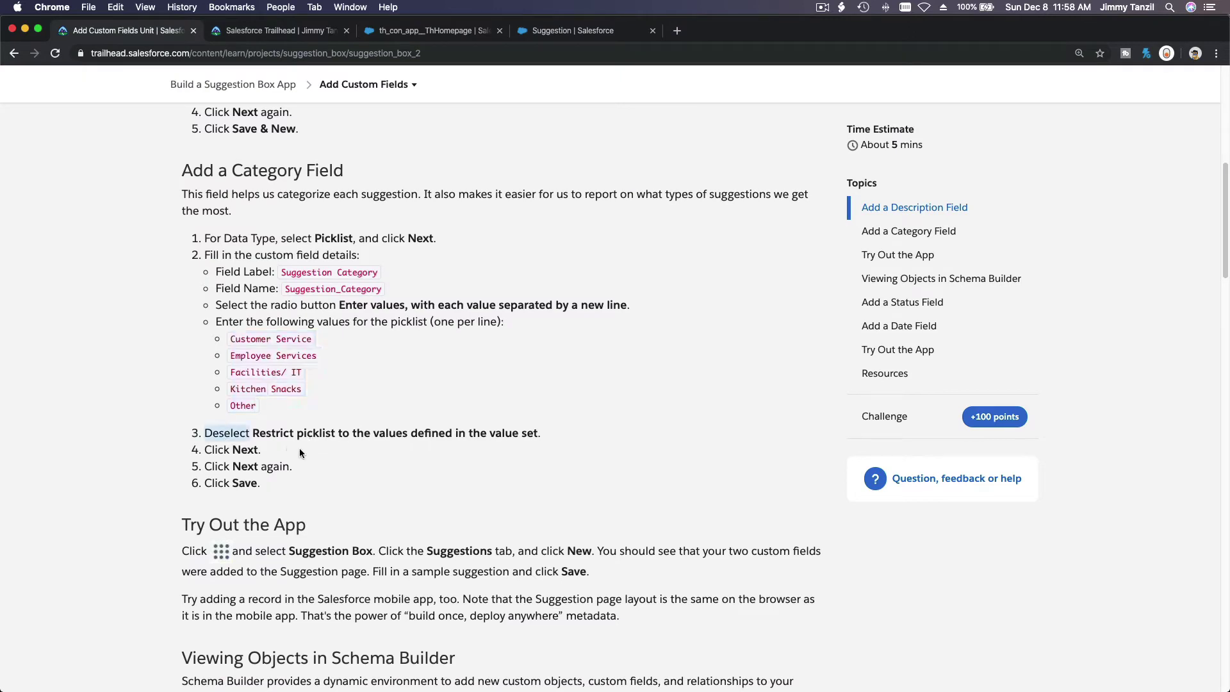
scroll(299, 453, down, 2)
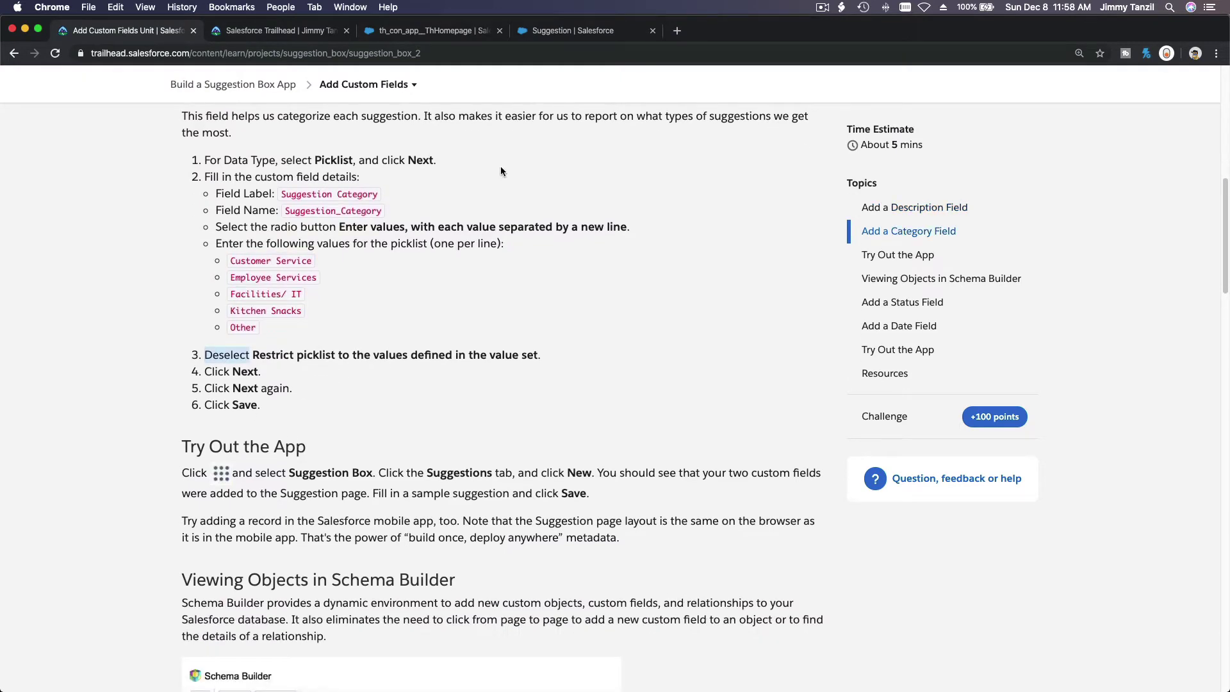
click(557, 30)
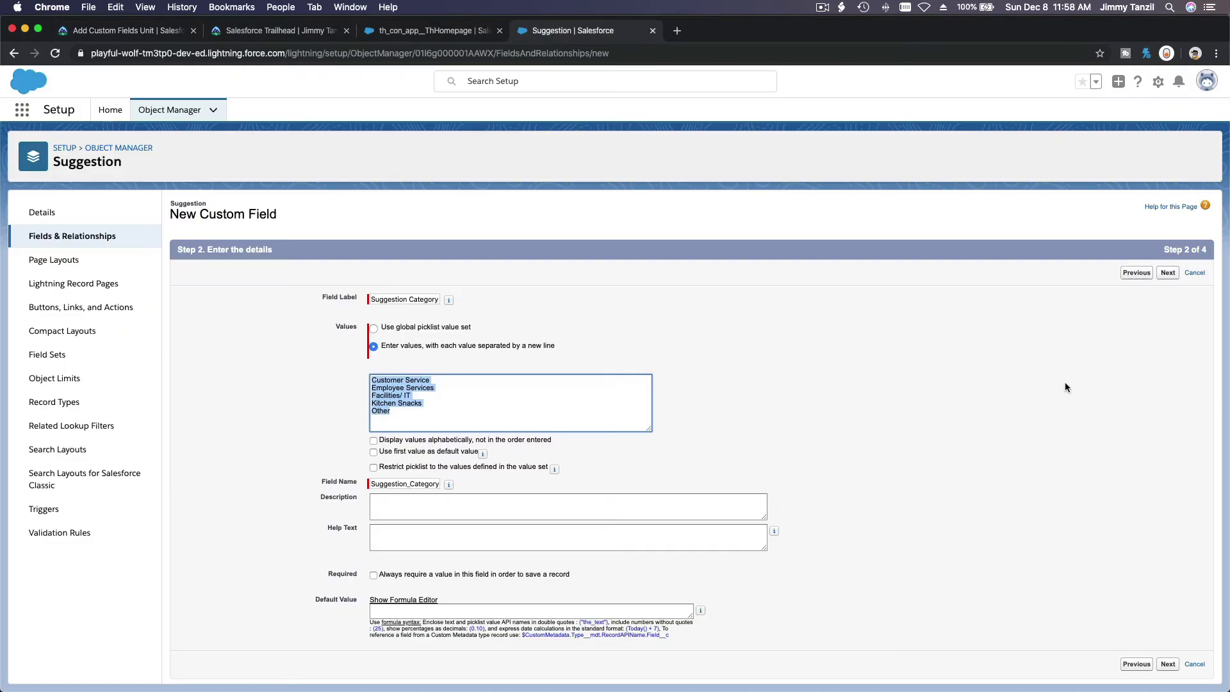
Make Suggestion Category visible to all profiles, keep it on Suggestion Layout, and save
click(1167, 272)
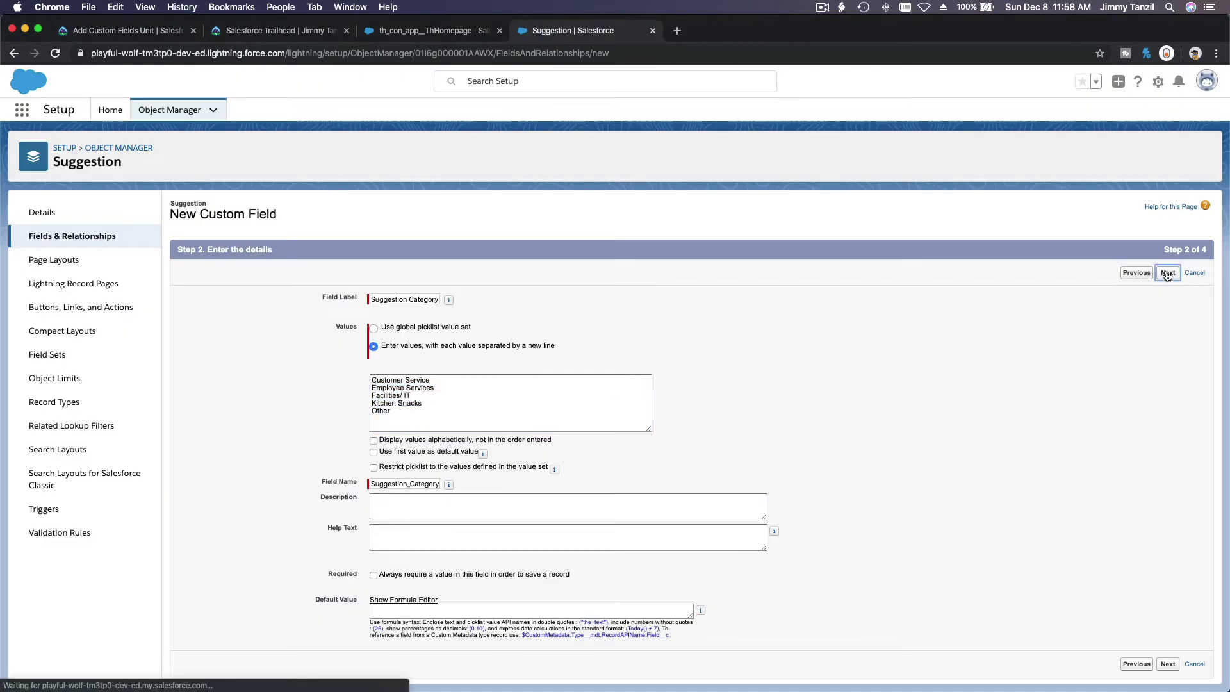
click(847, 379)
click(1158, 273)
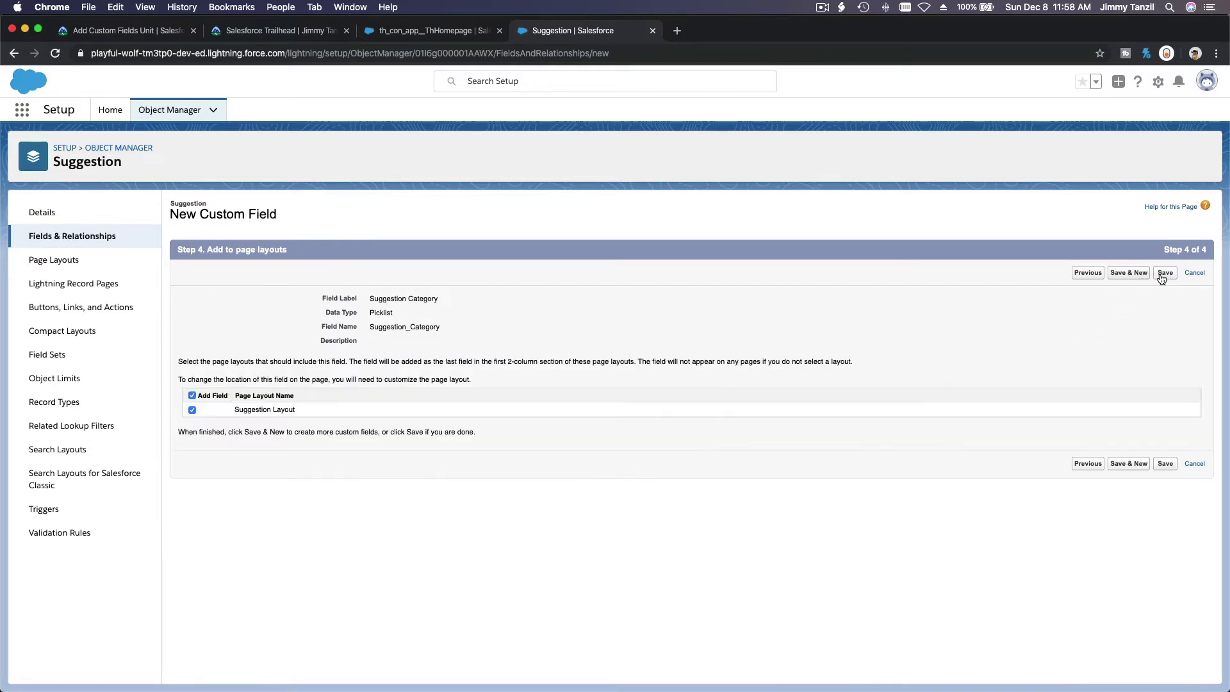
click(1164, 274)
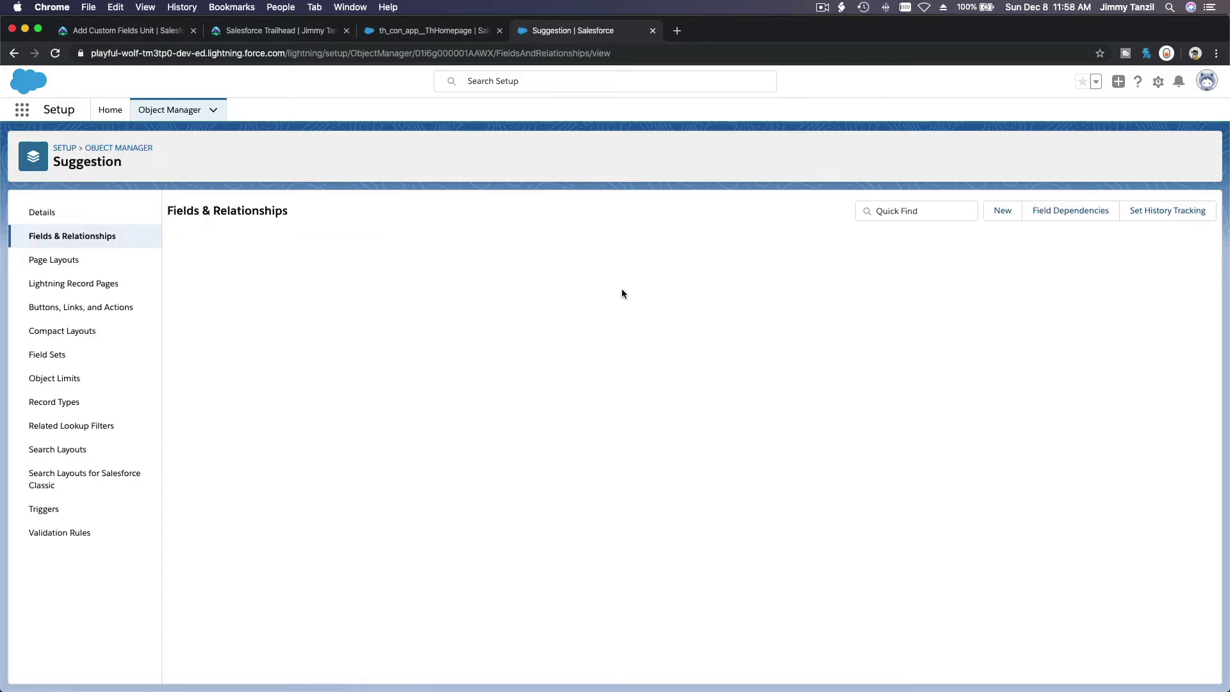
Open the Suggestion Box app from the App Launcher by searching 'Su'
click(137, 31)
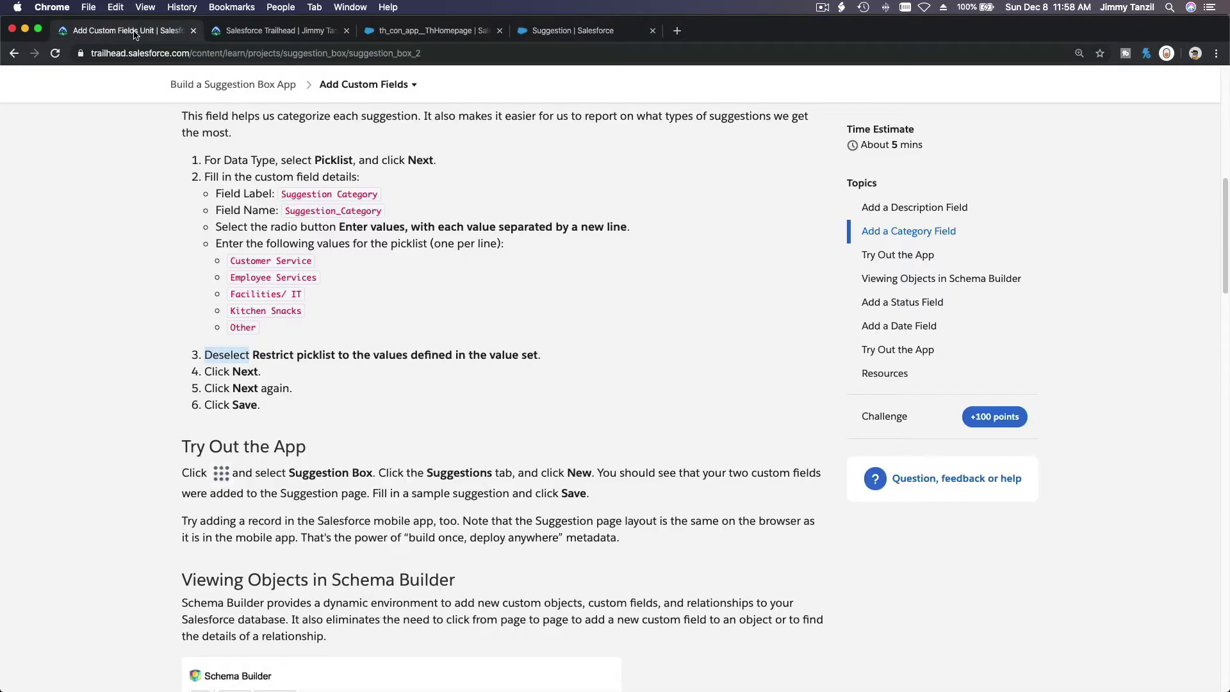
scroll(414, 327, down, 5)
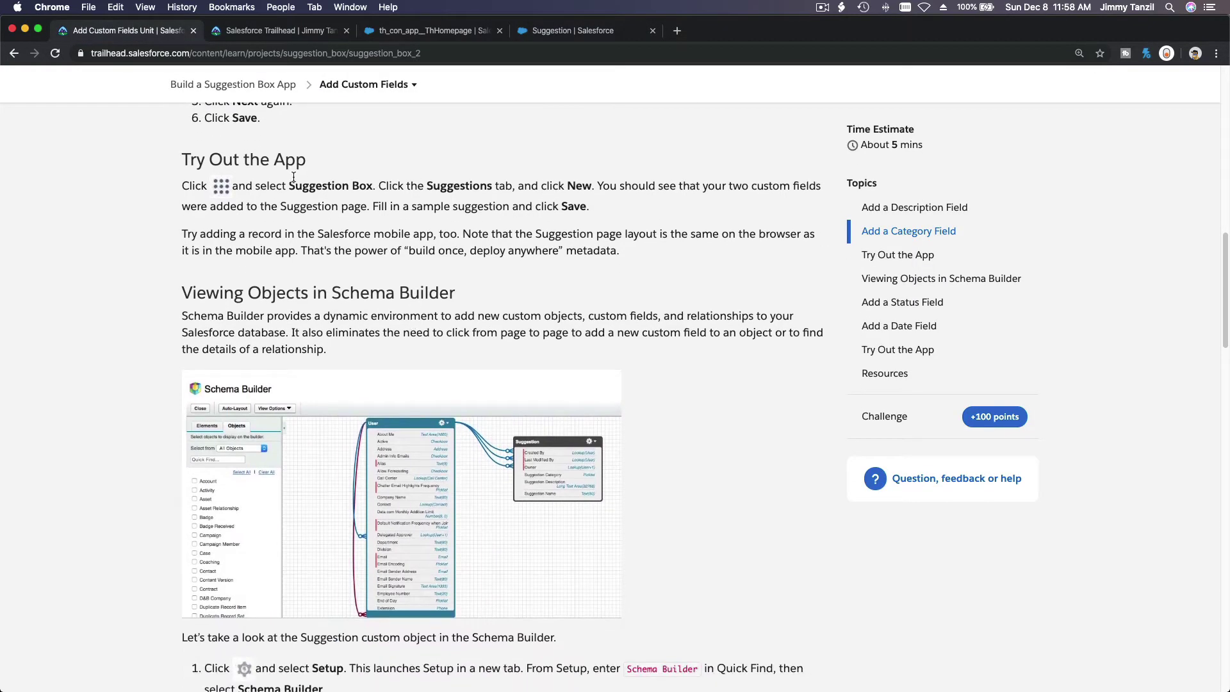
click(543, 34)
click(415, 33)
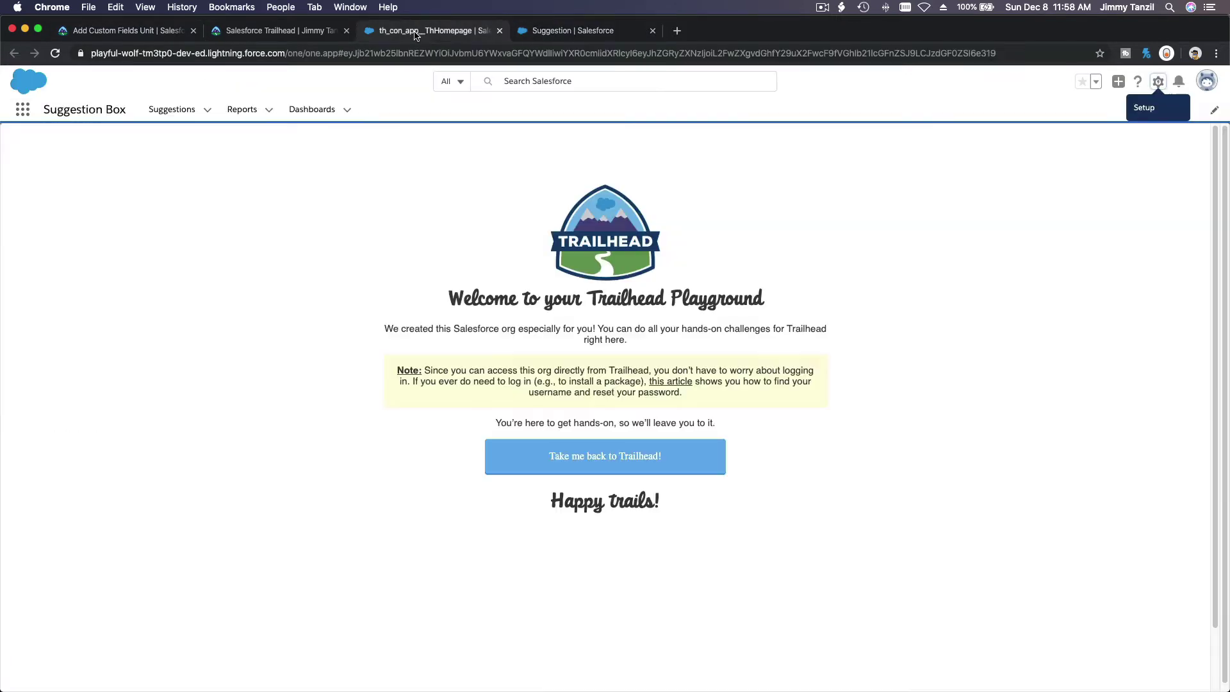
click(23, 110)
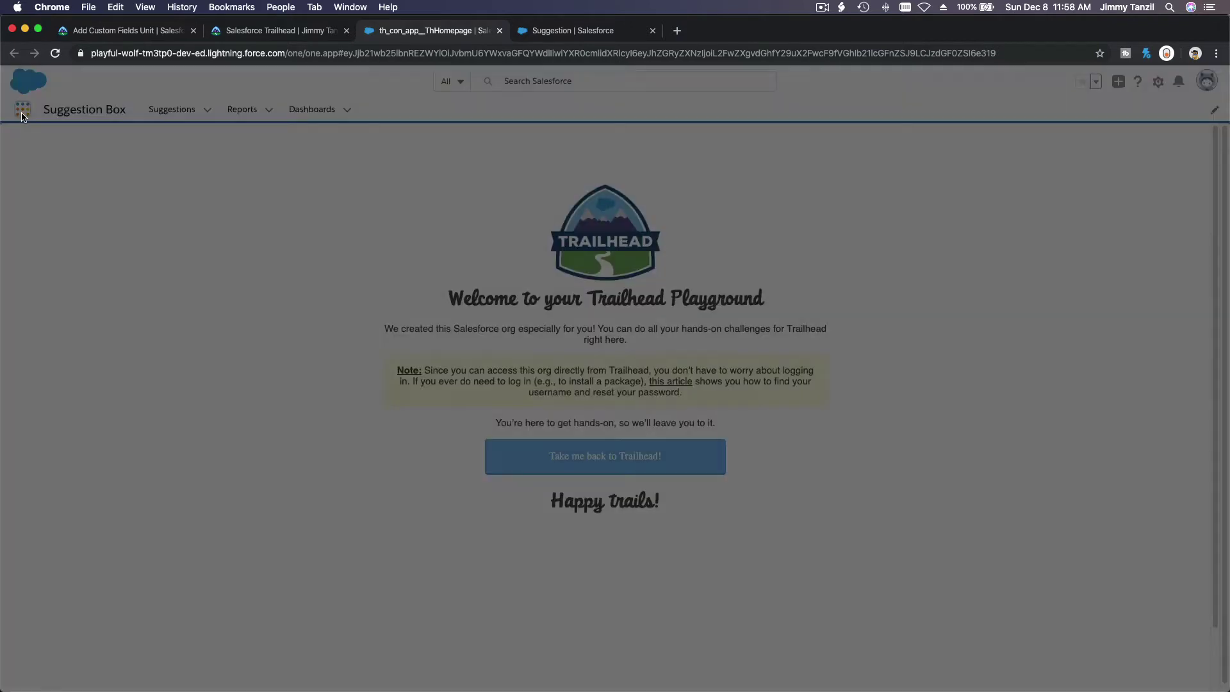
text(Suggest)
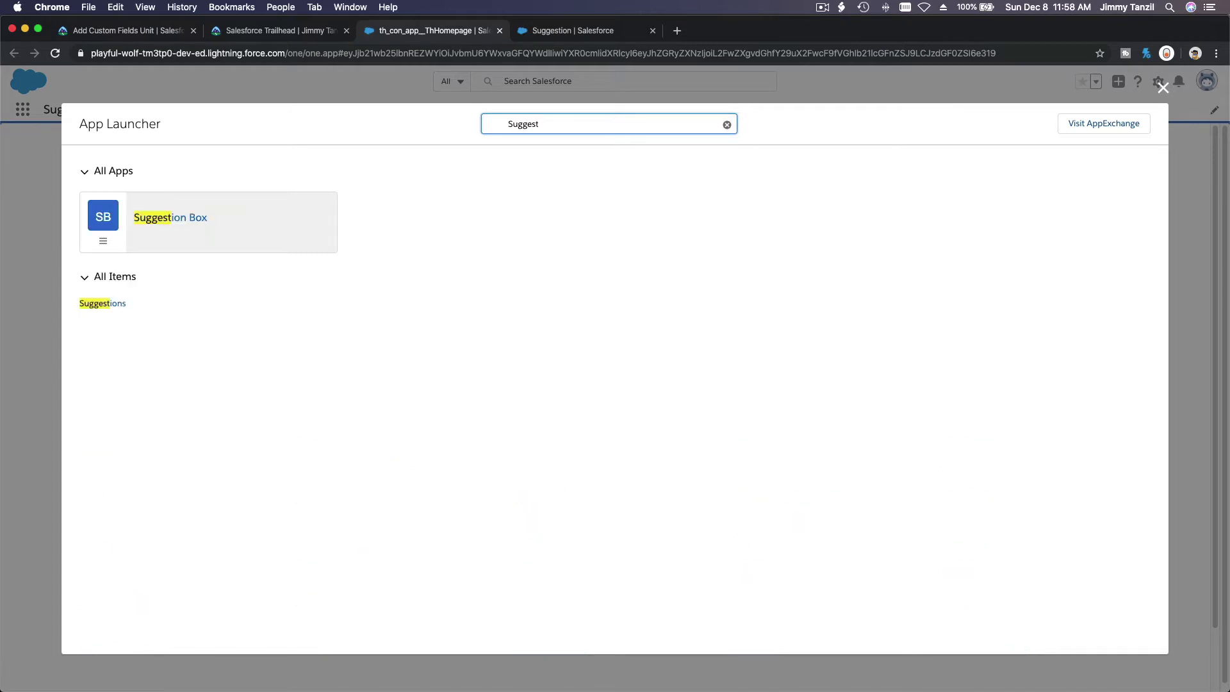
click(170, 218)
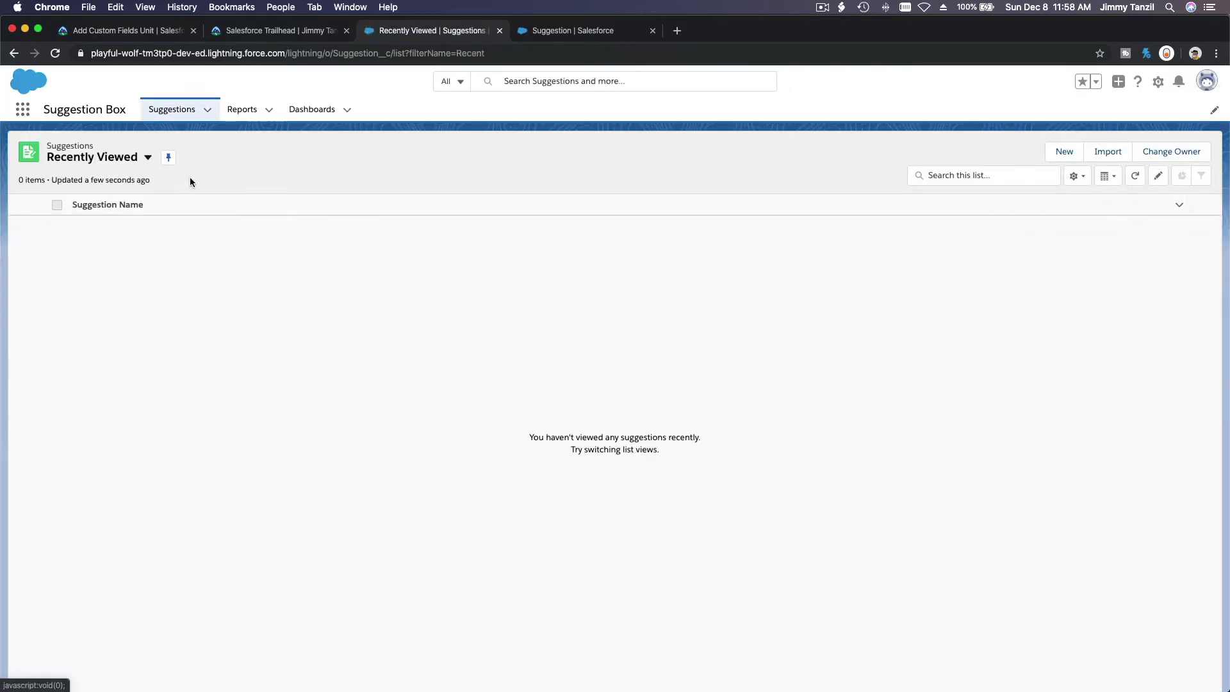
Start a new Suggestion, check the Category and Description fields, then cancel without saving
click(114, 32)
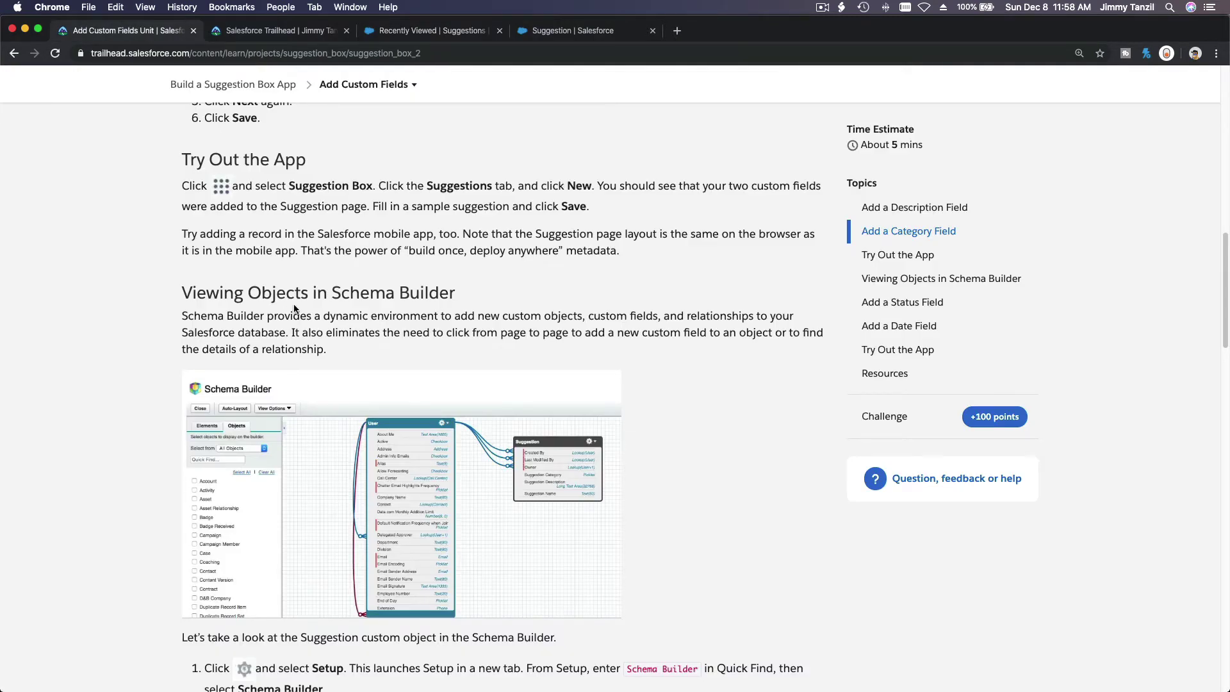
double_click(580, 187)
click(566, 32)
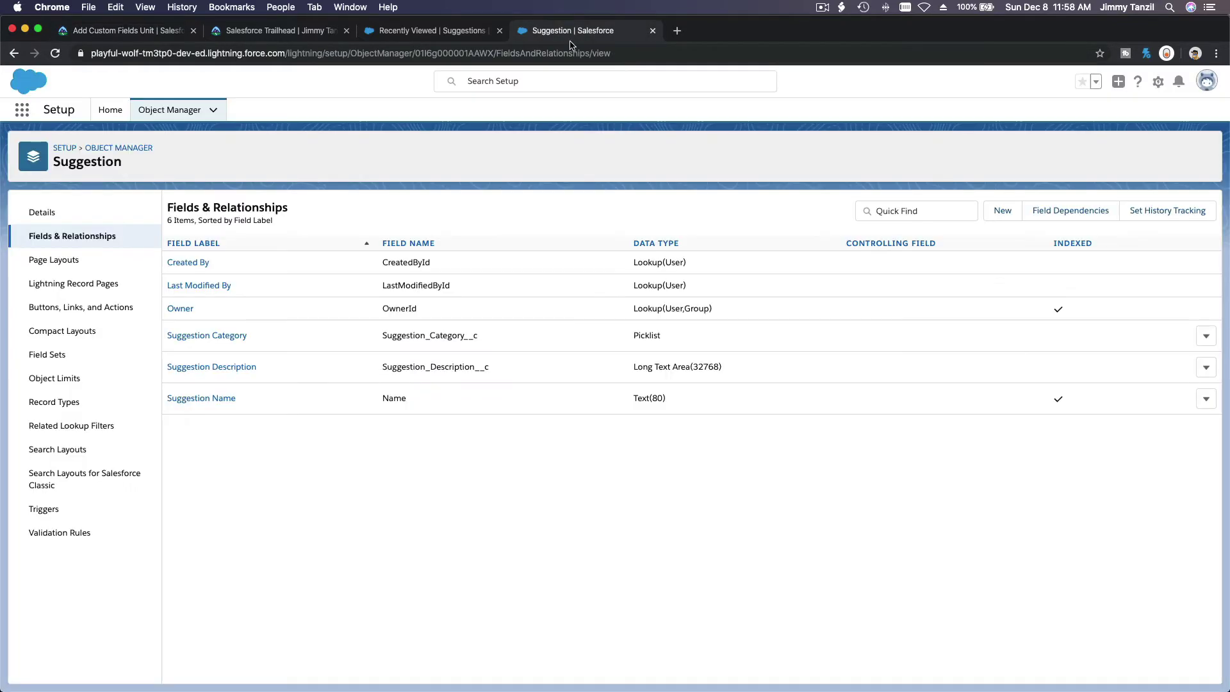
click(416, 32)
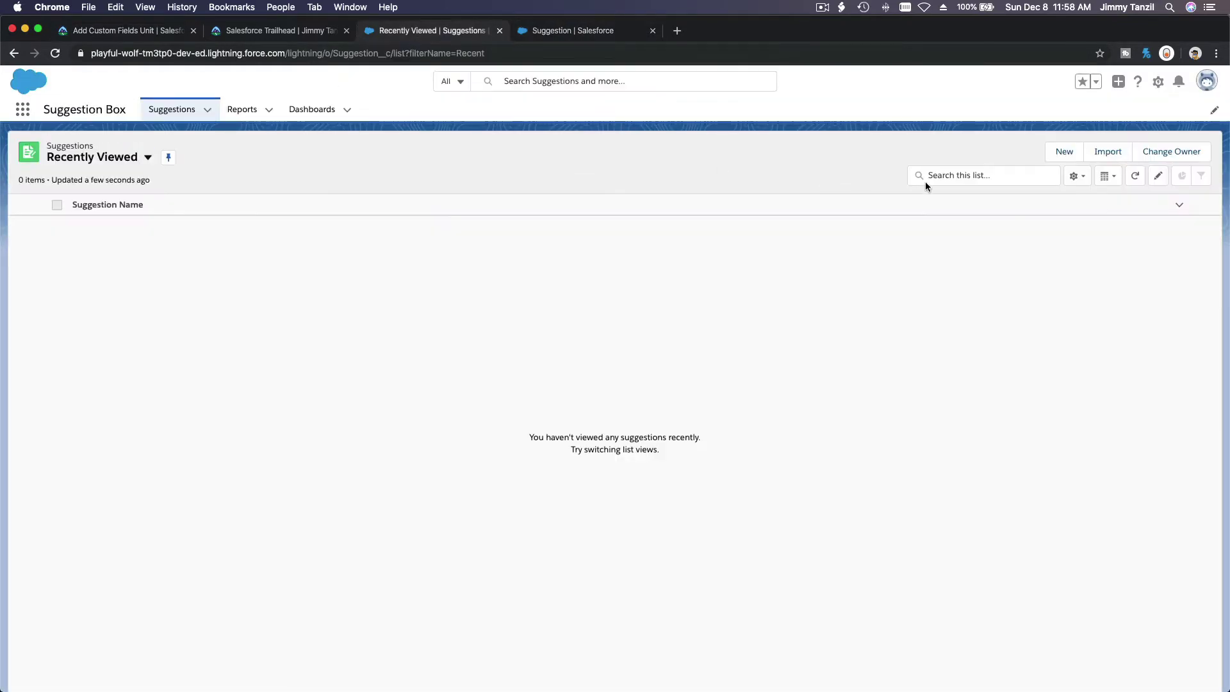
click(1066, 154)
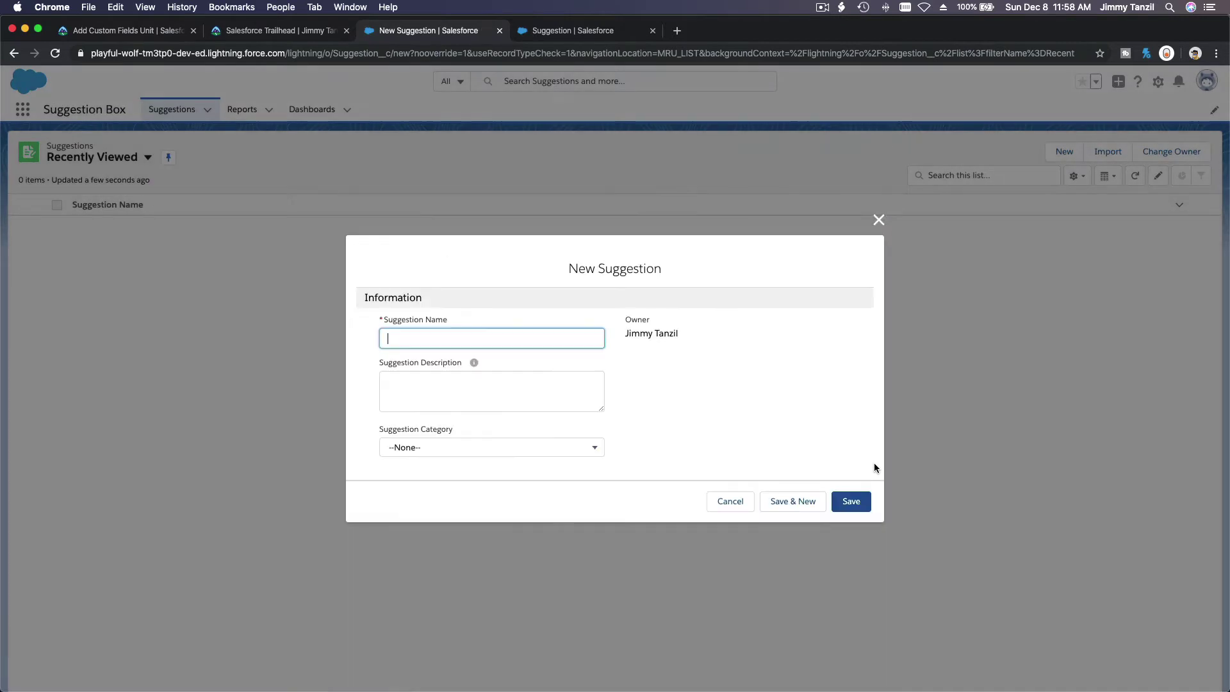
click(511, 449)
click(694, 420)
click(542, 394)
click(527, 341)
click(730, 502)
Scroll Trailhead past Schema Builder to Add a Status Field, then return to Suggestion's field list
click(123, 32)
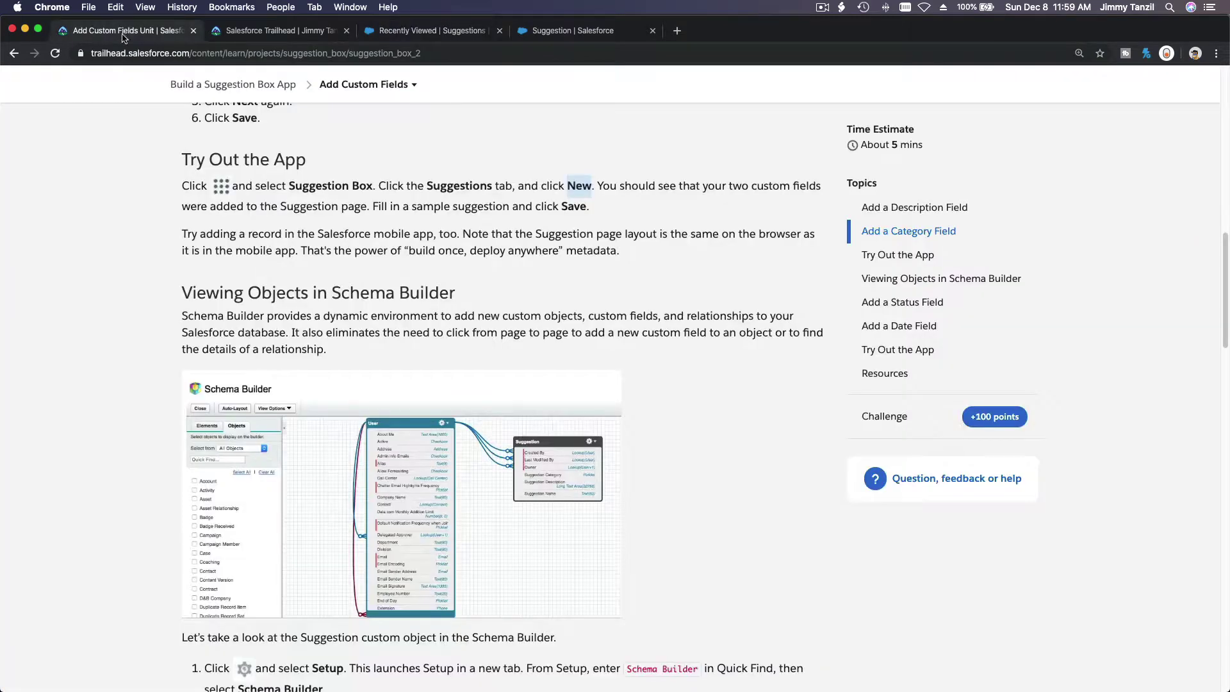
scroll(365, 287, down, 10)
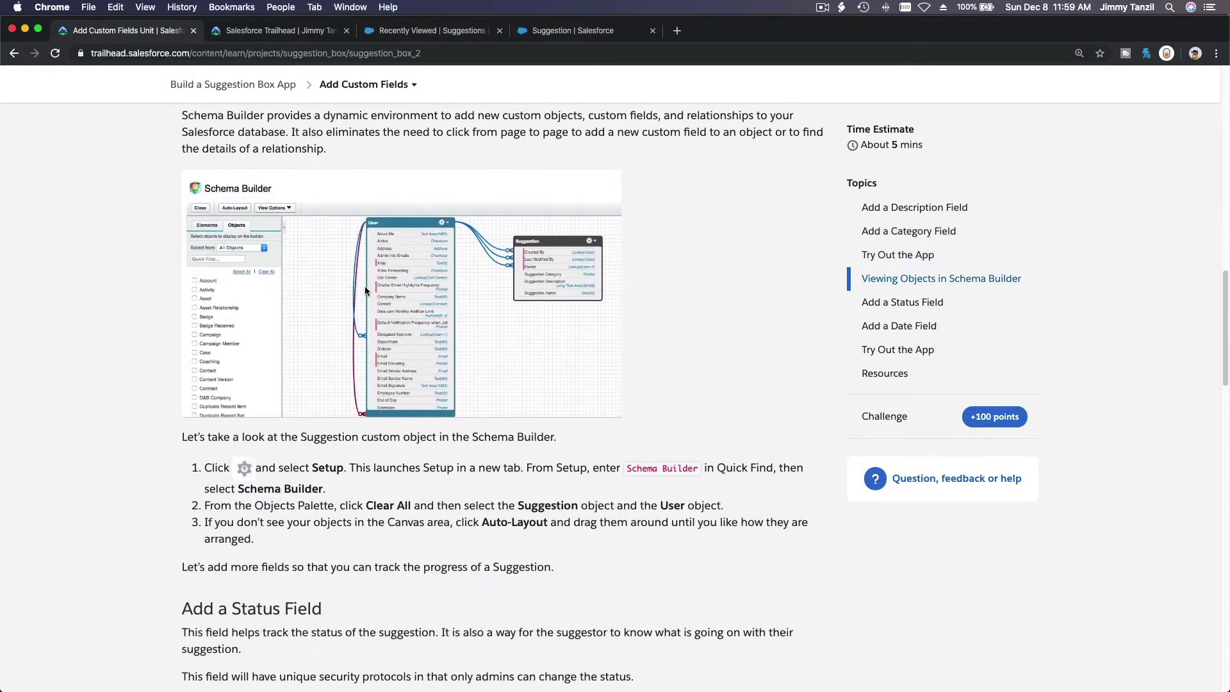
scroll(365, 286, down, 1)
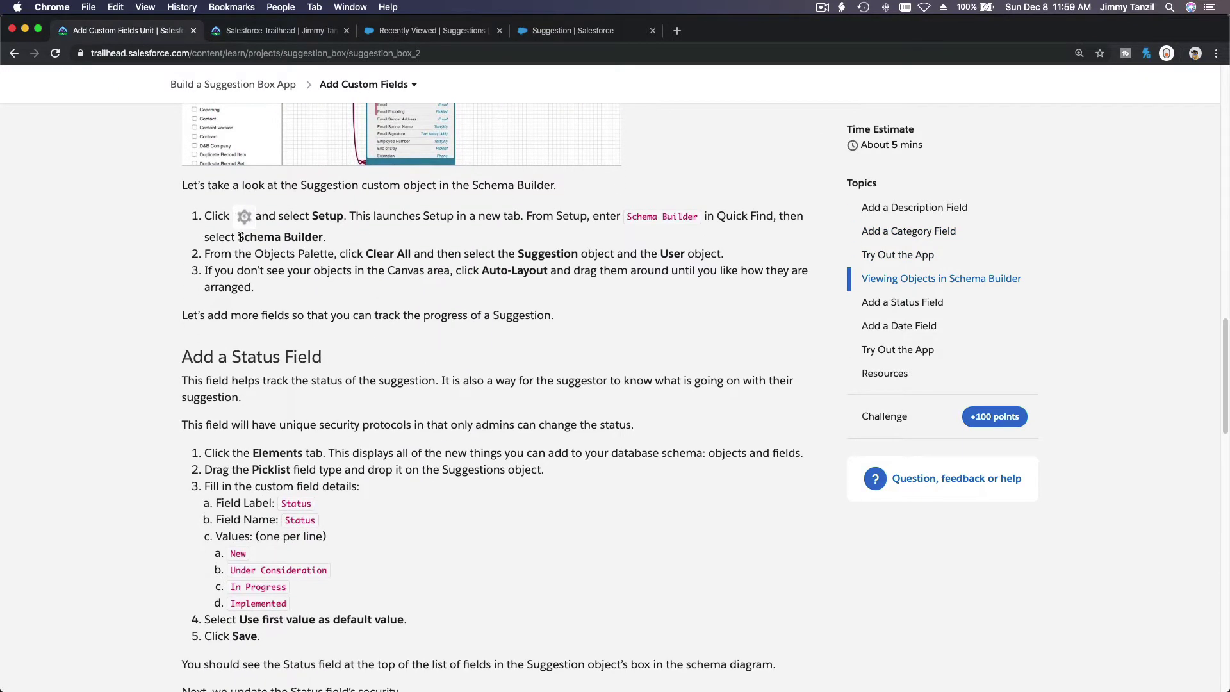
drag(238, 238, 323, 240)
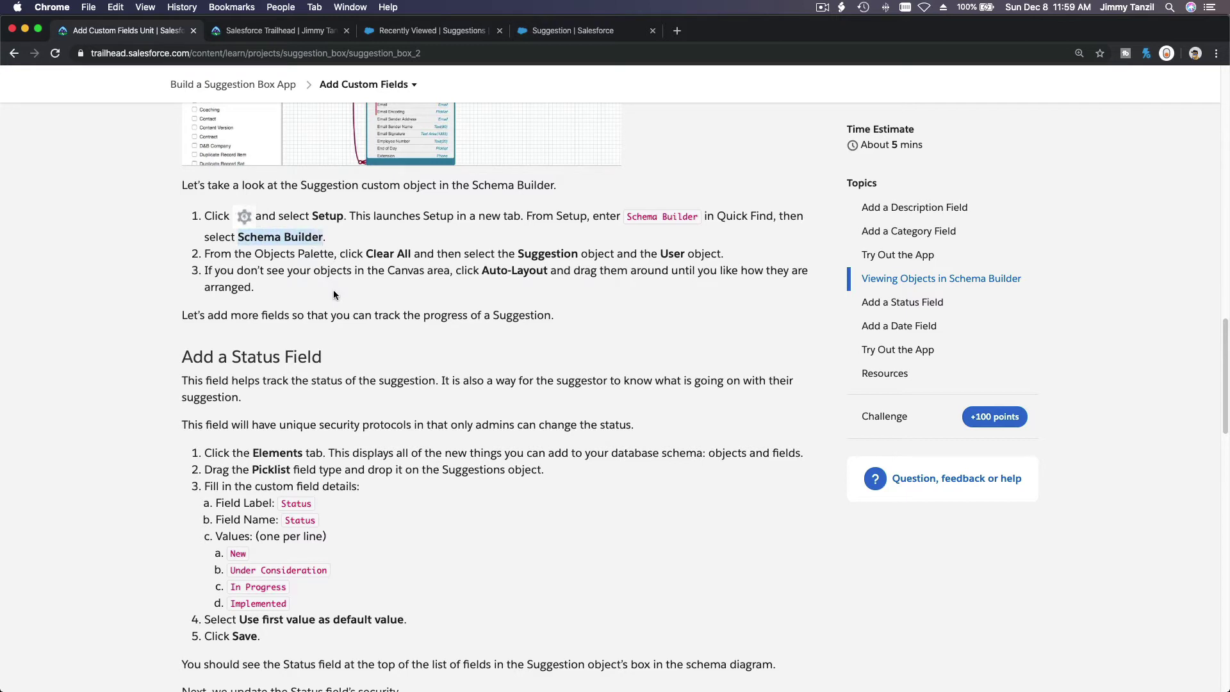
scroll(376, 356, down, 5)
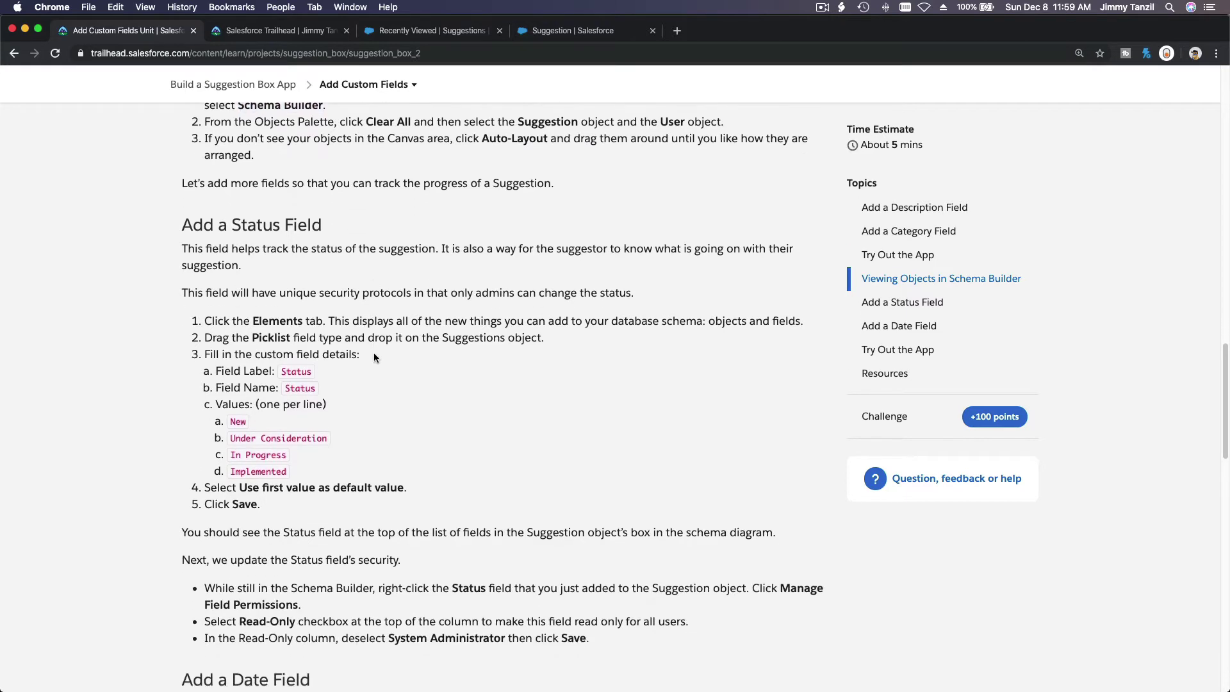
scroll(374, 357, down, 1)
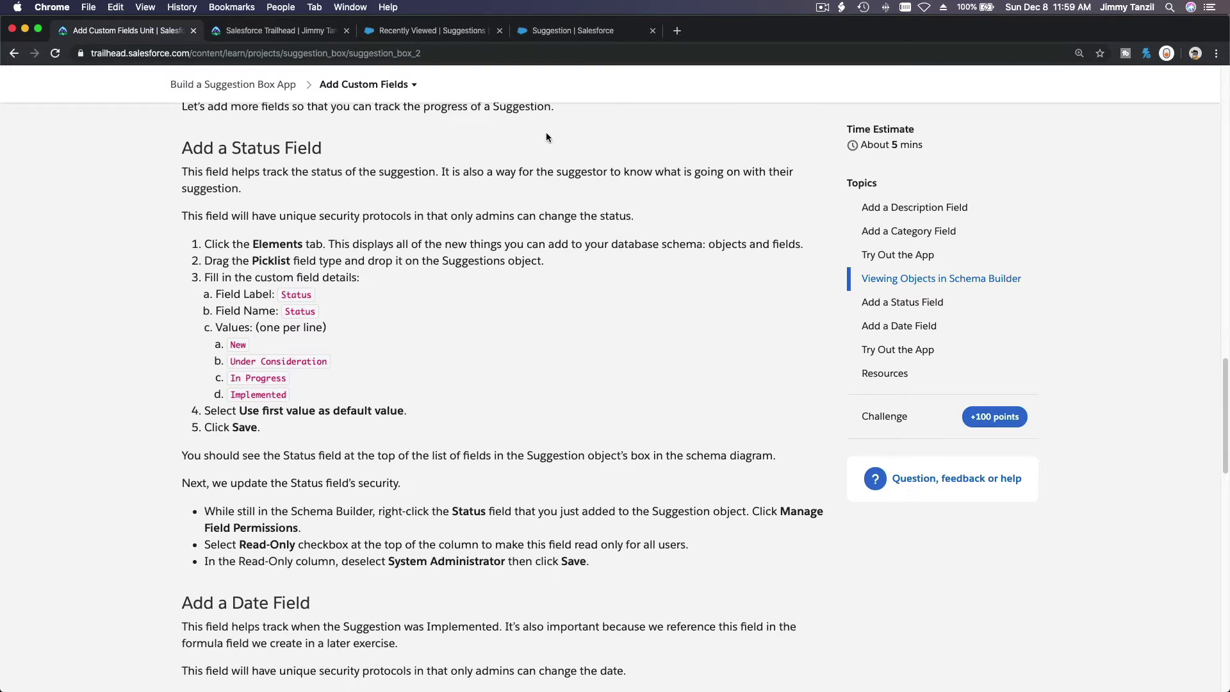
click(545, 35)
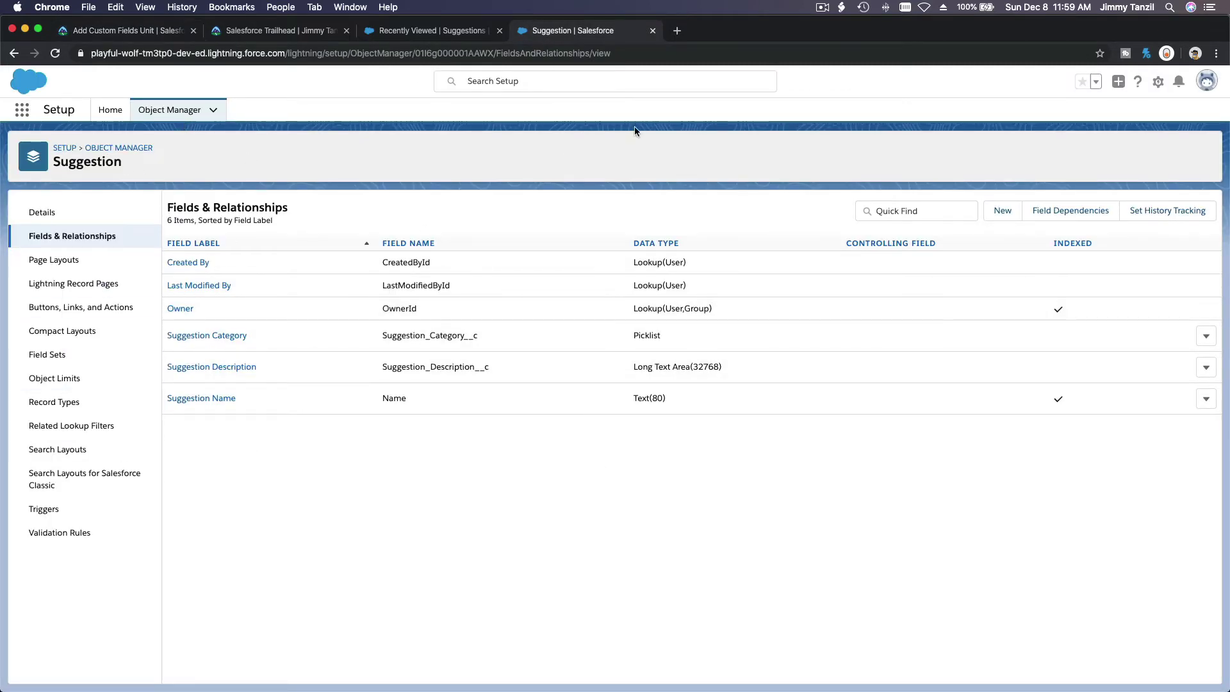
Open Schema Builder through a Setup Quick Find search for 'Schema' and use Clear All to empty the canvas
click(1159, 88)
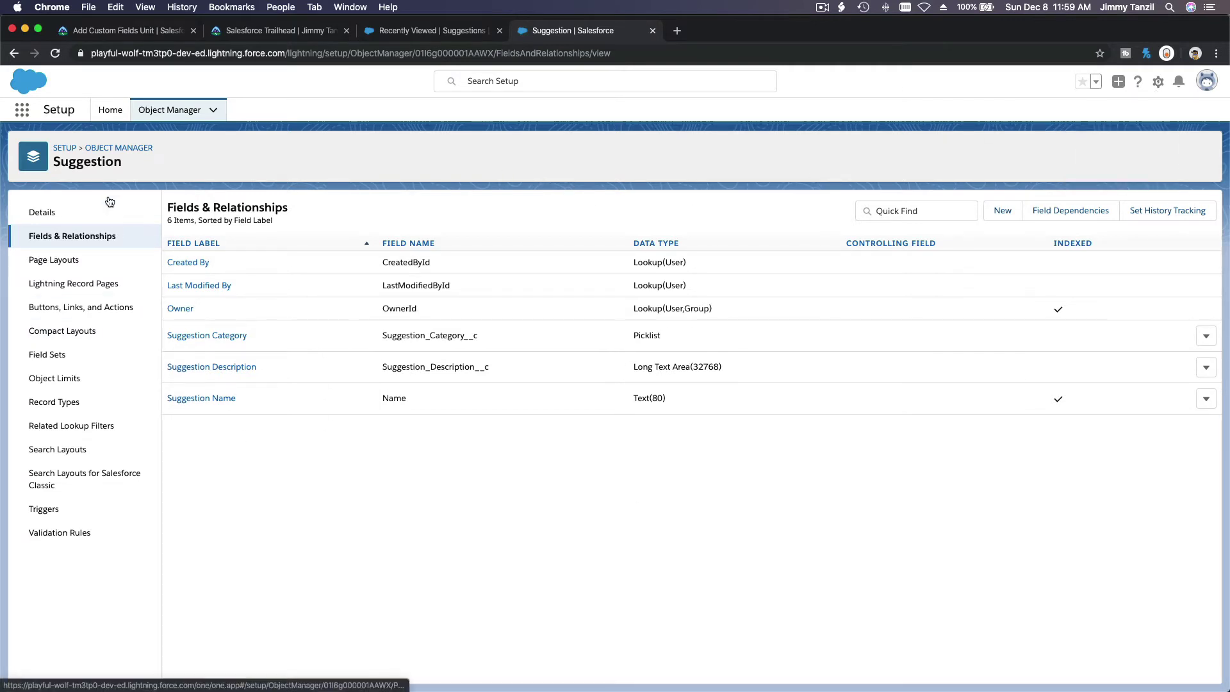
click(111, 110)
click(99, 145)
text(Schema)
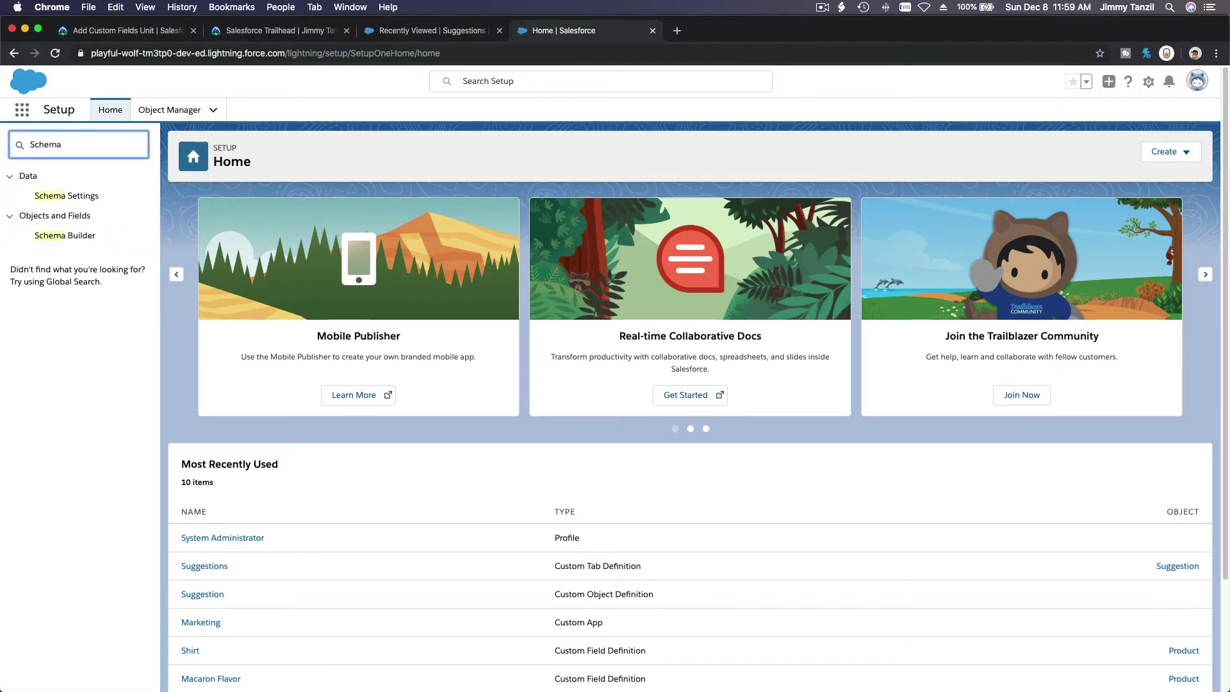
click(81, 237)
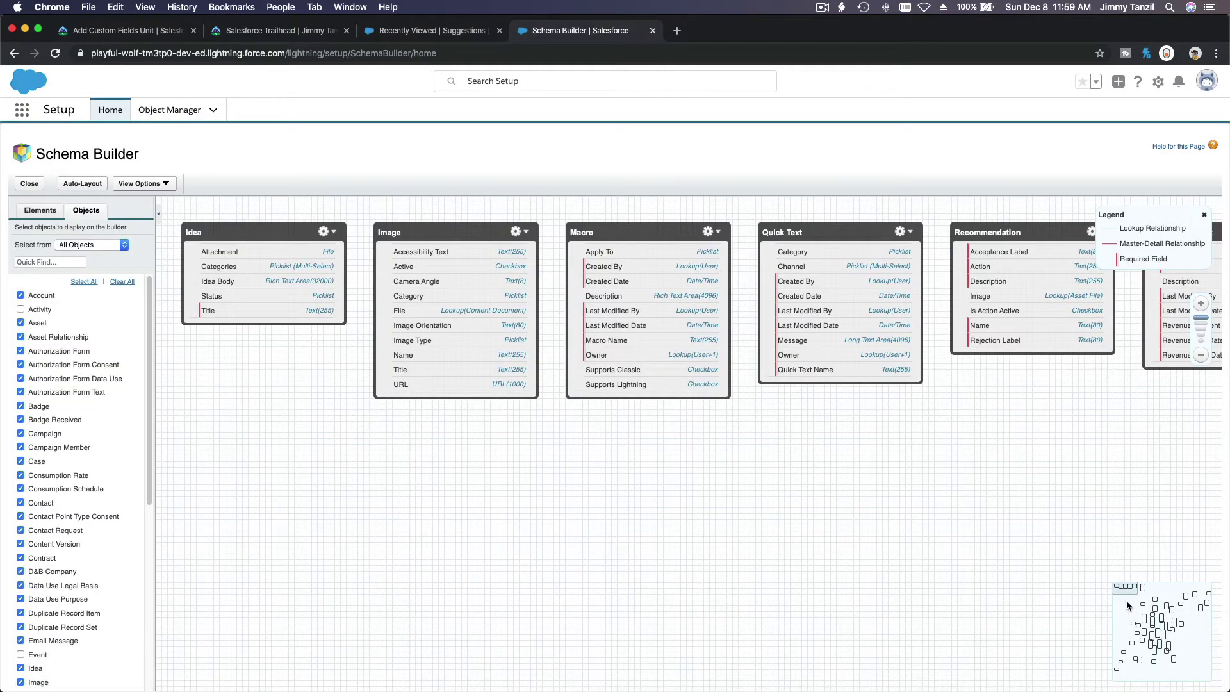
mouse_move(1124, 593)
mouse_down()
mouse_move(1157, 643)
mouse_move(1119, 592)
mouse_move(1170, 636)
mouse_move(1119, 592)
mouse_up()
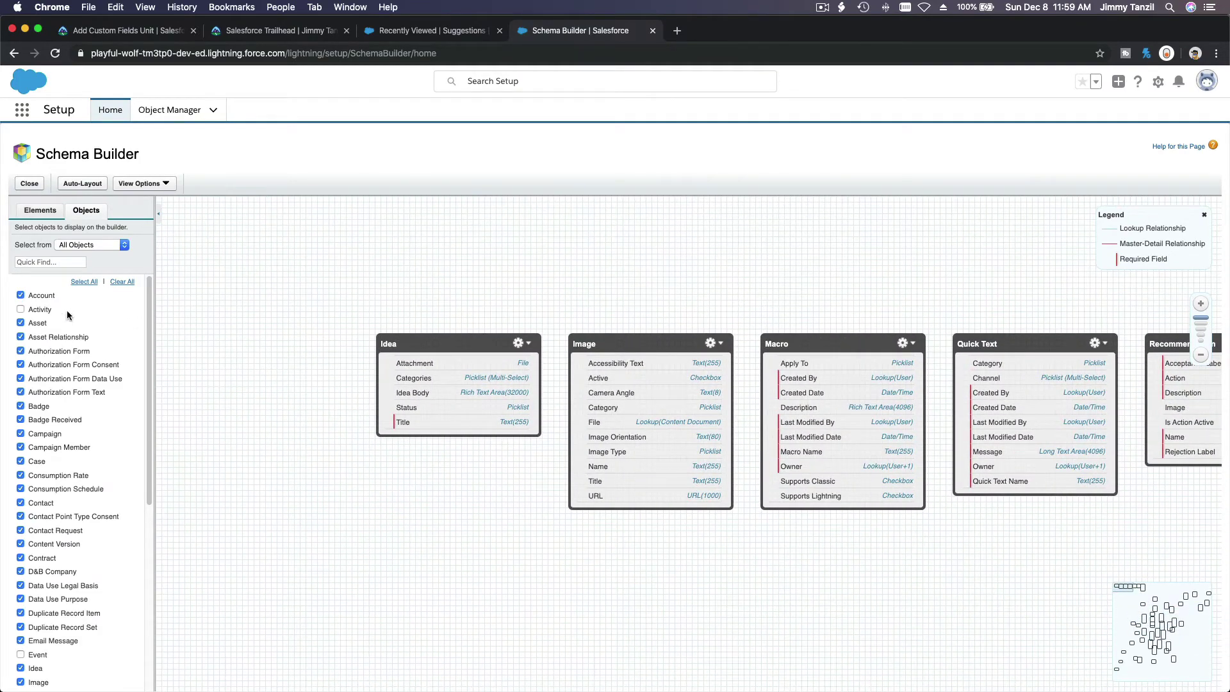
click(119, 284)
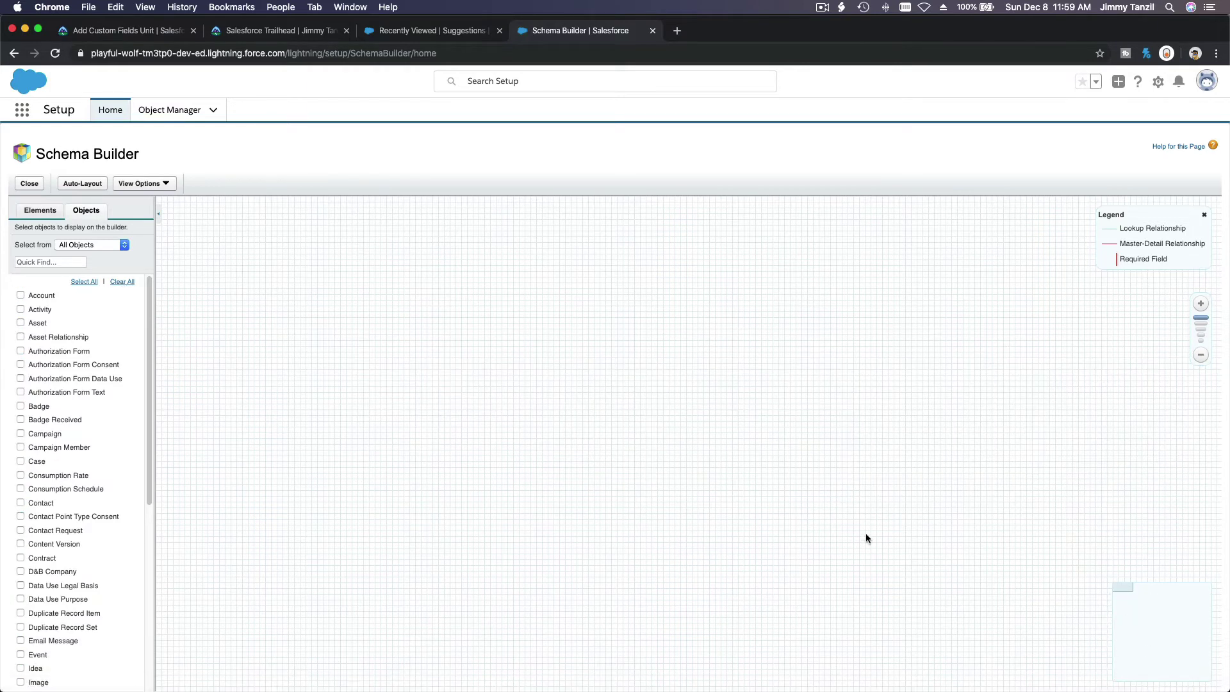
Filter objects by 'Sugg' and show only the Suggestion object, centred on the canvas
click(63, 260)
text(Sugg)
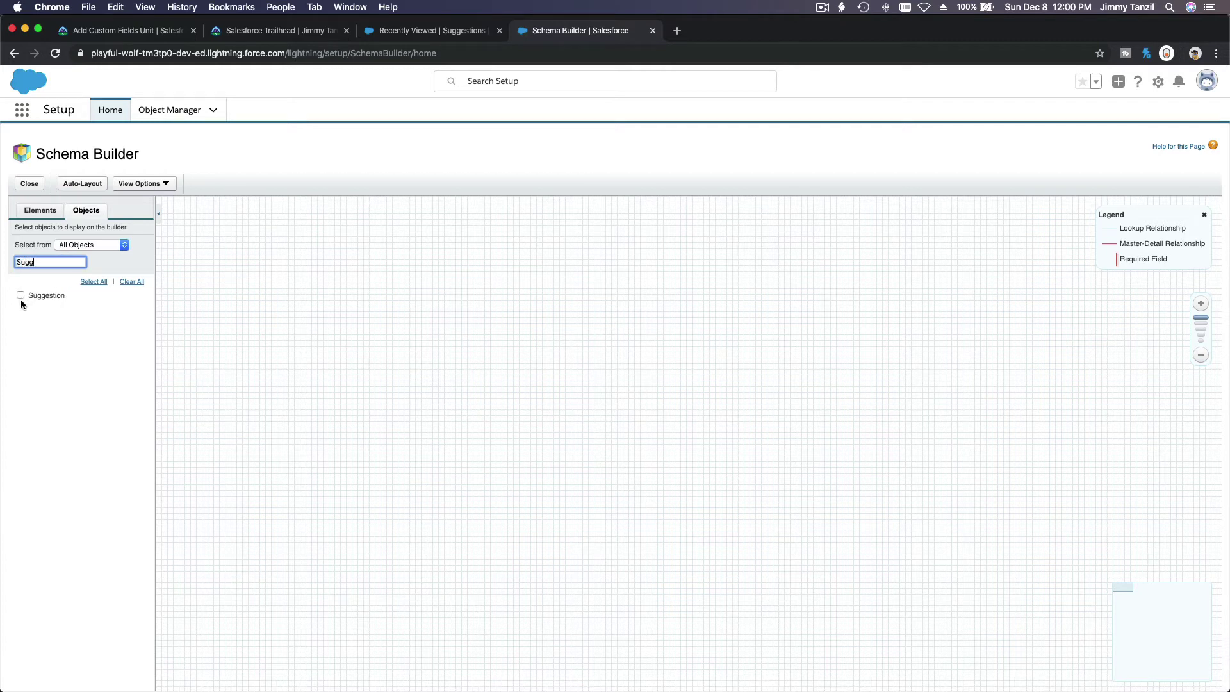
click(21, 295)
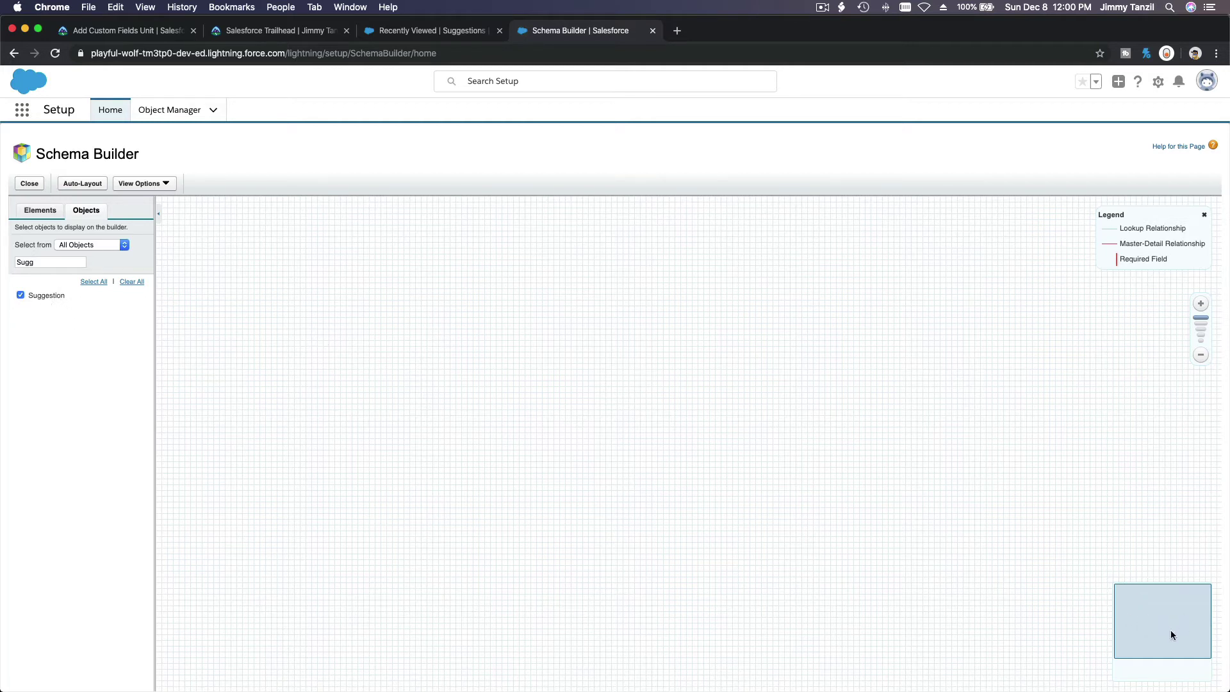
click(1173, 654)
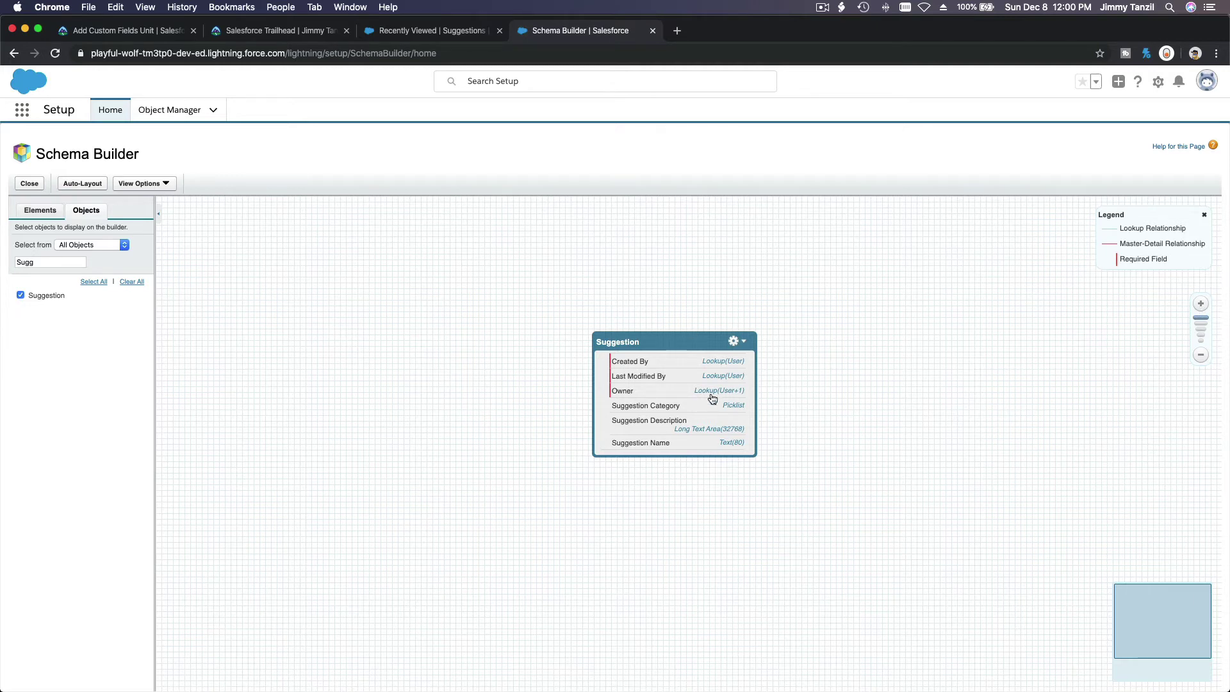
click(20, 296)
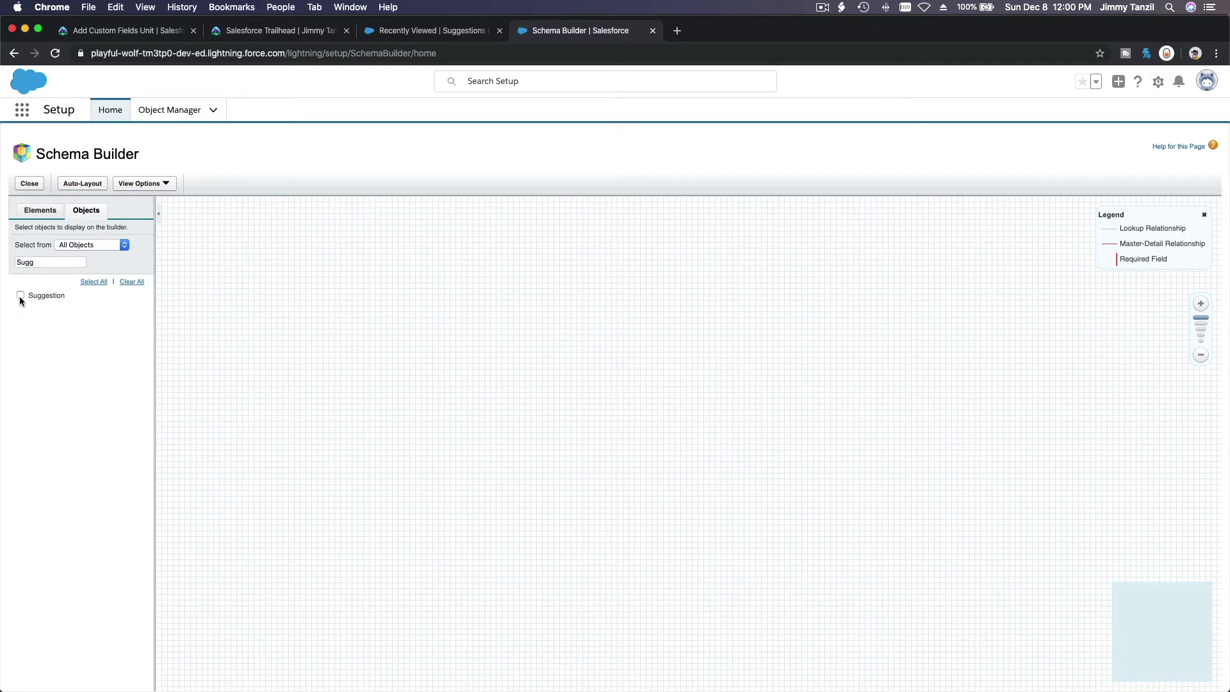
click(20, 296)
click(20, 296)
click(20, 296)
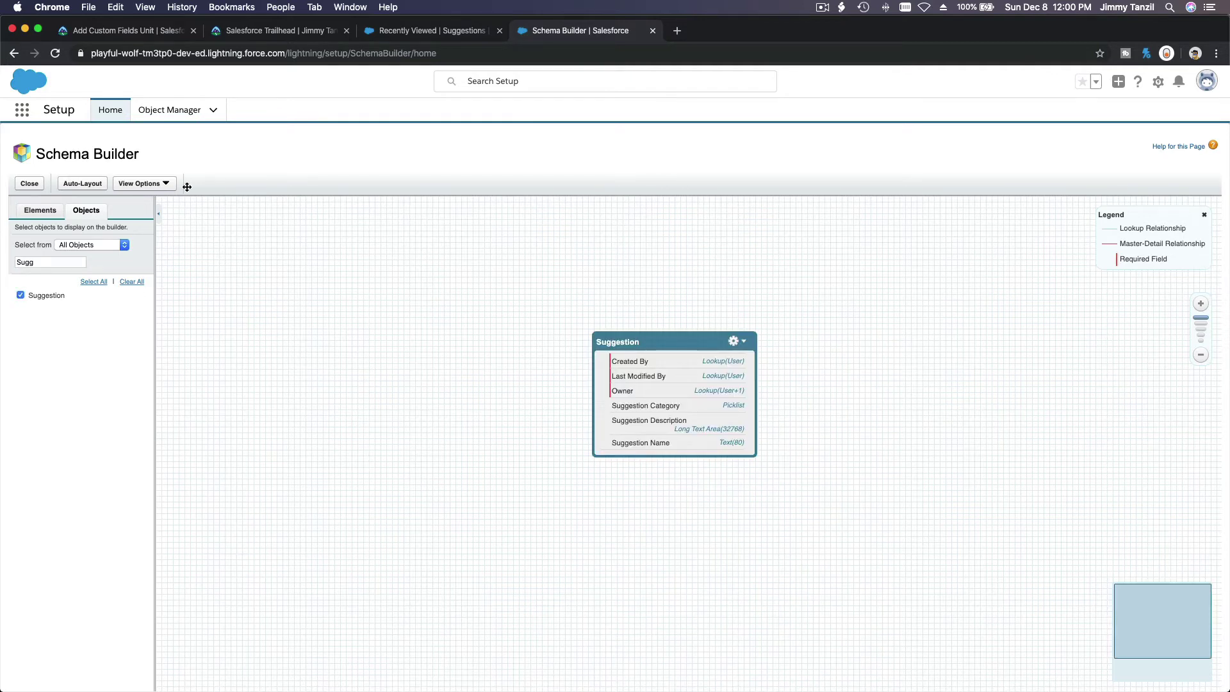
Read steps 1–2 of Trailhead's 'Add a Status Field': drag a Picklist from Elements
click(120, 36)
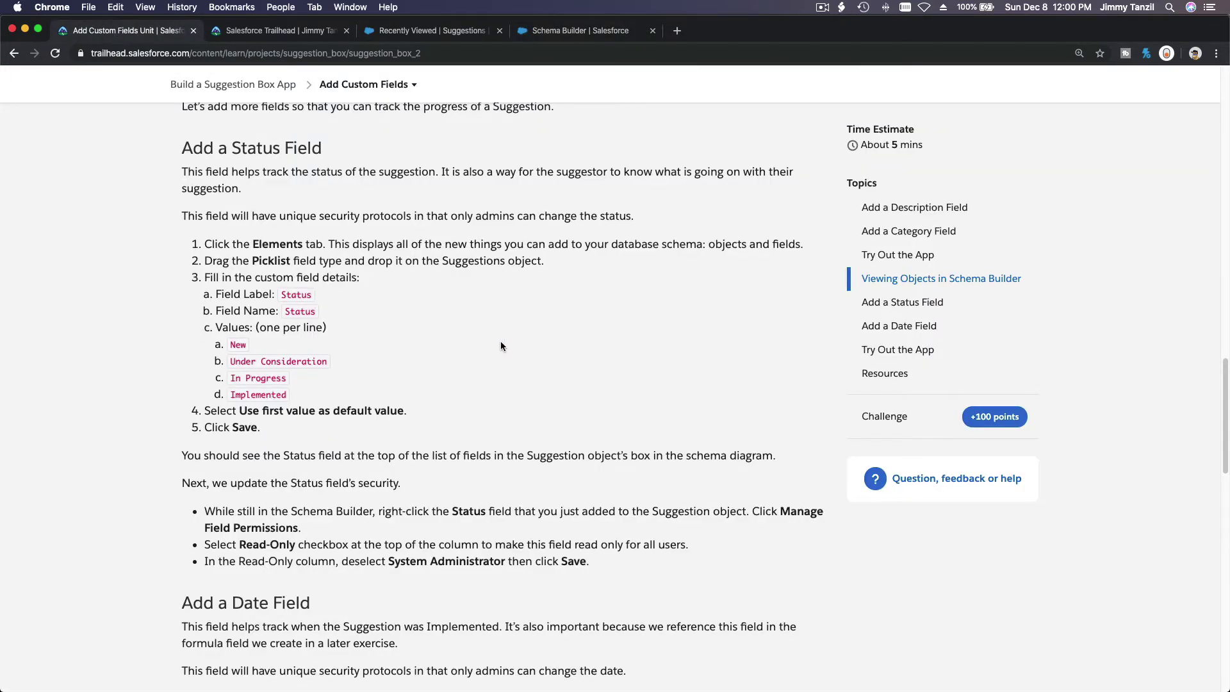
scroll(501, 342, down, 3)
scroll(501, 343, up, 3)
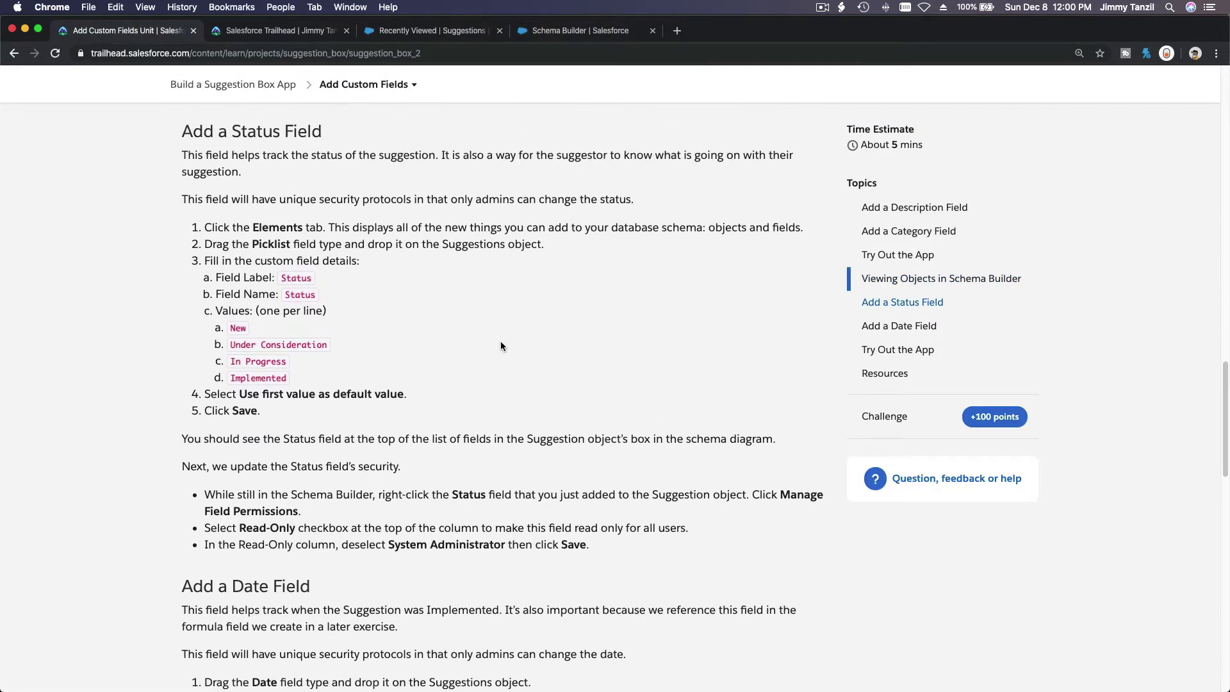
scroll(501, 342, up, 3)
scroll(501, 342, down, 2)
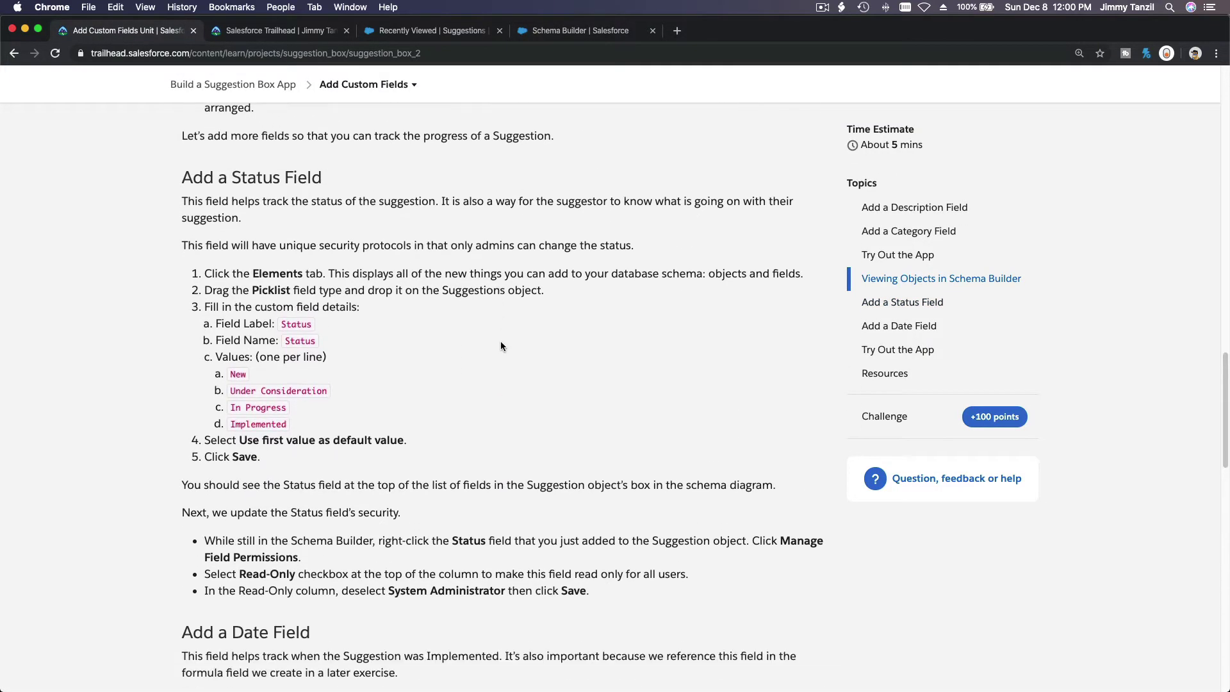
triple_click(289, 179)
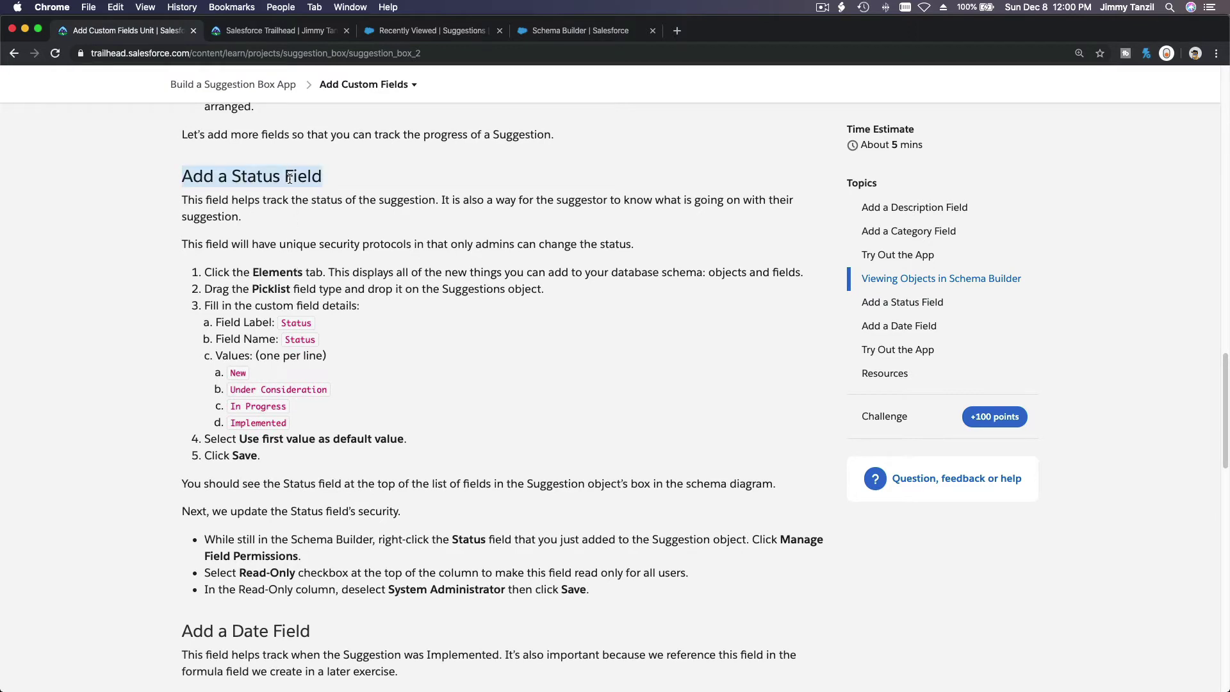
double_click(264, 271)
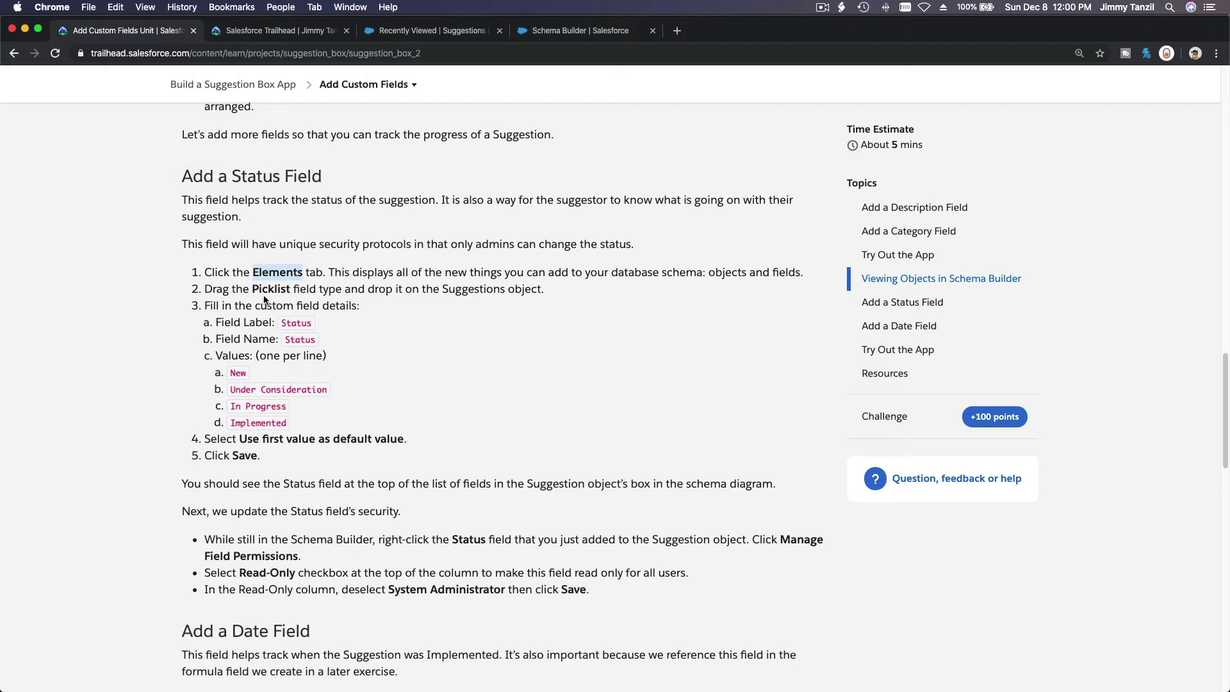
double_click(266, 291)
click(565, 33)
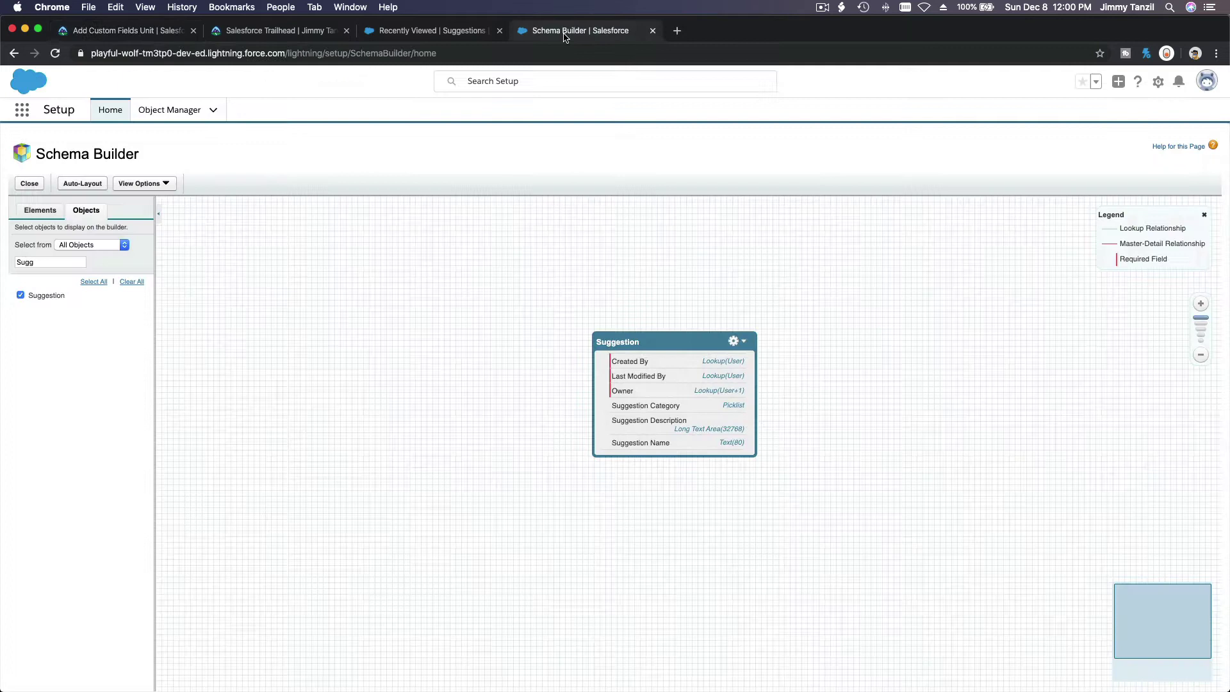
Drop a new Picklist field onto Suggestion and give it the label Status
click(41, 211)
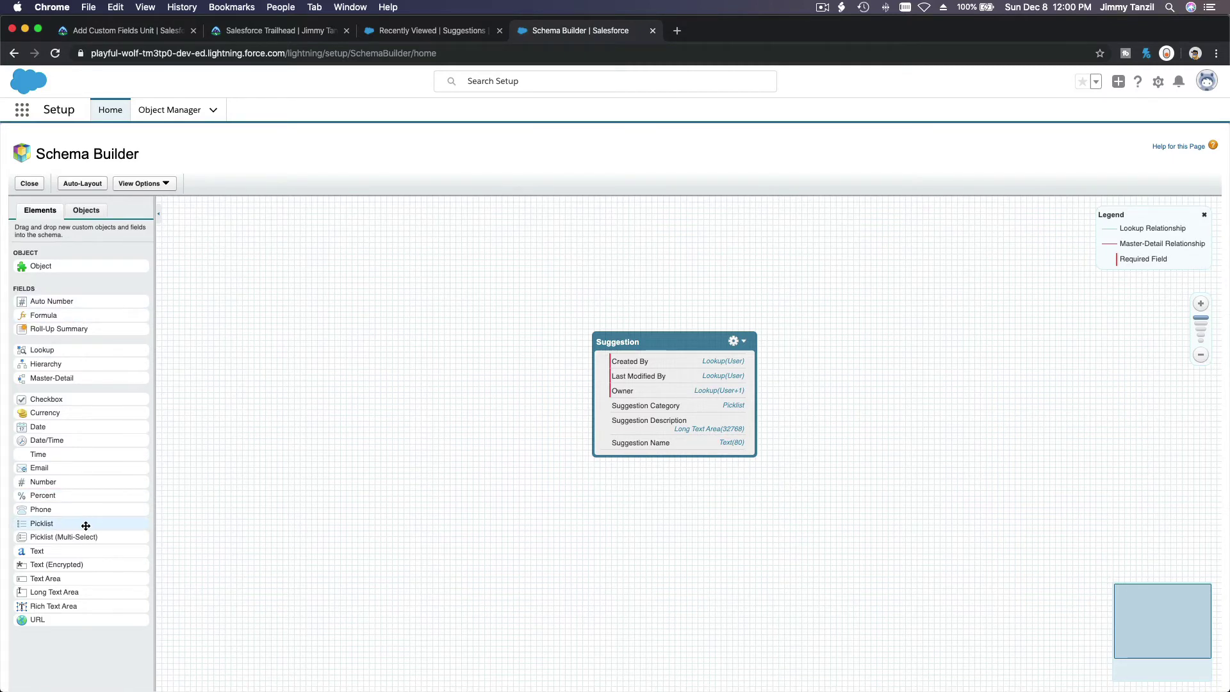
drag(86, 526, 611, 397)
text(Sta)
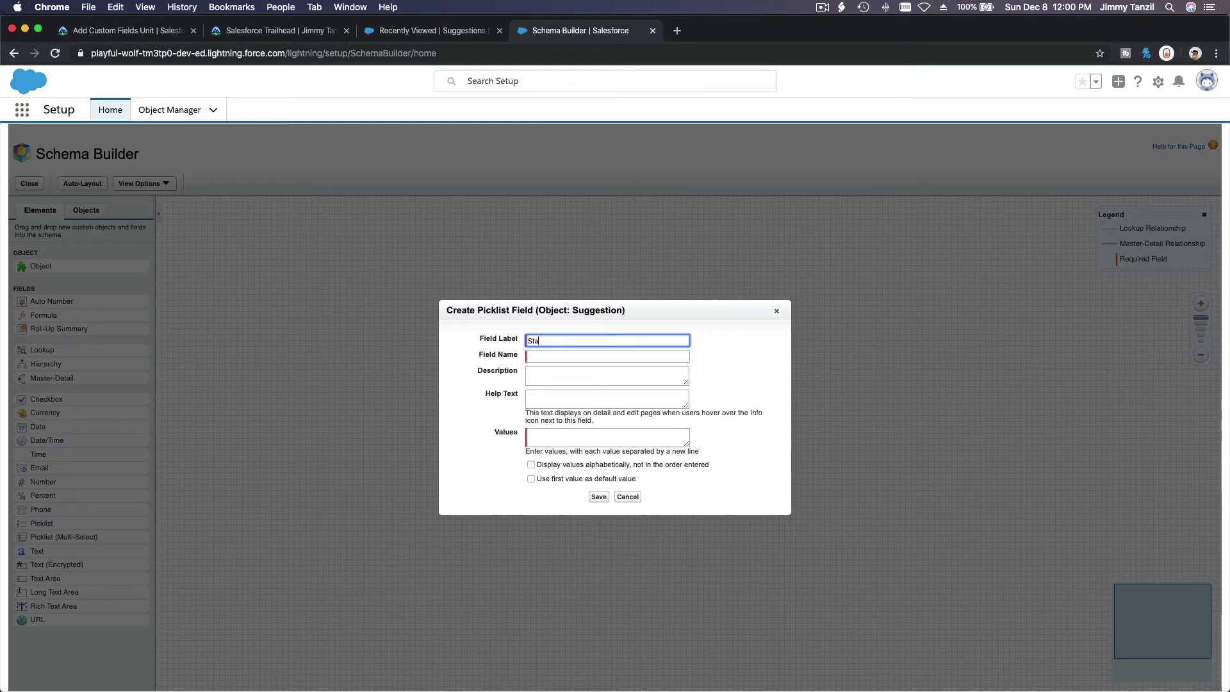
text(tus)
key(Tab)
key(Tab)
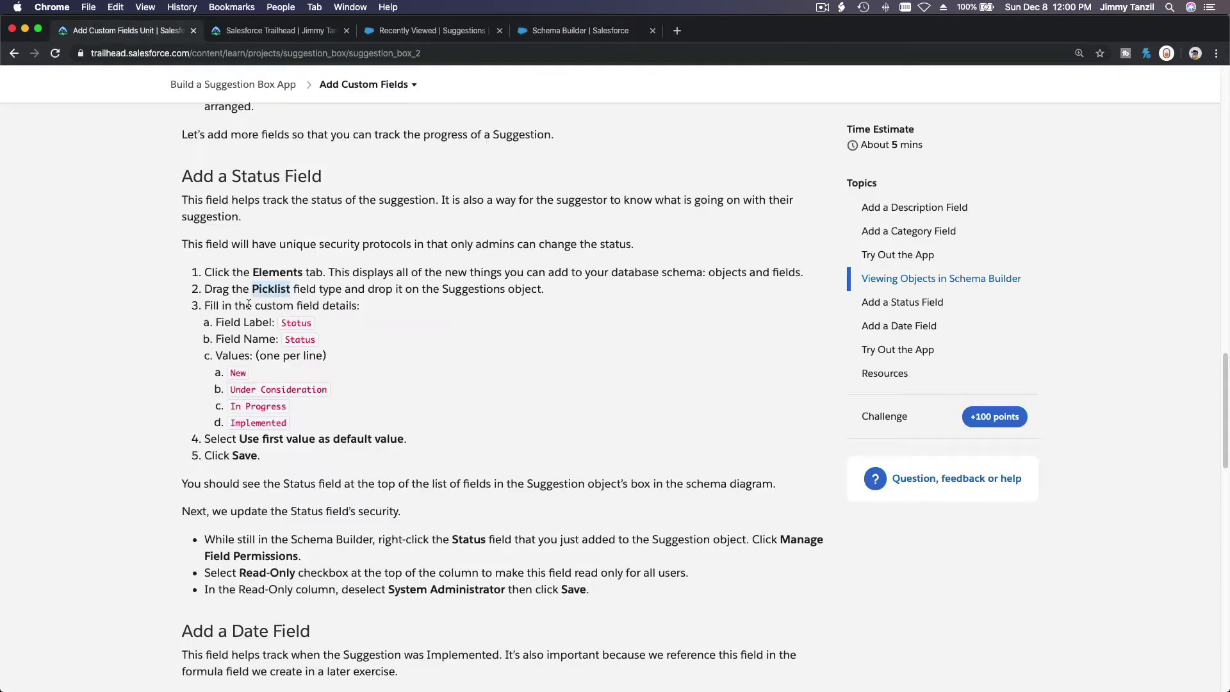
Enter picklist values New, Under Consideration, In Progress and Implemented, then save the field
drag(295, 434, 233, 370)
click(294, 414)
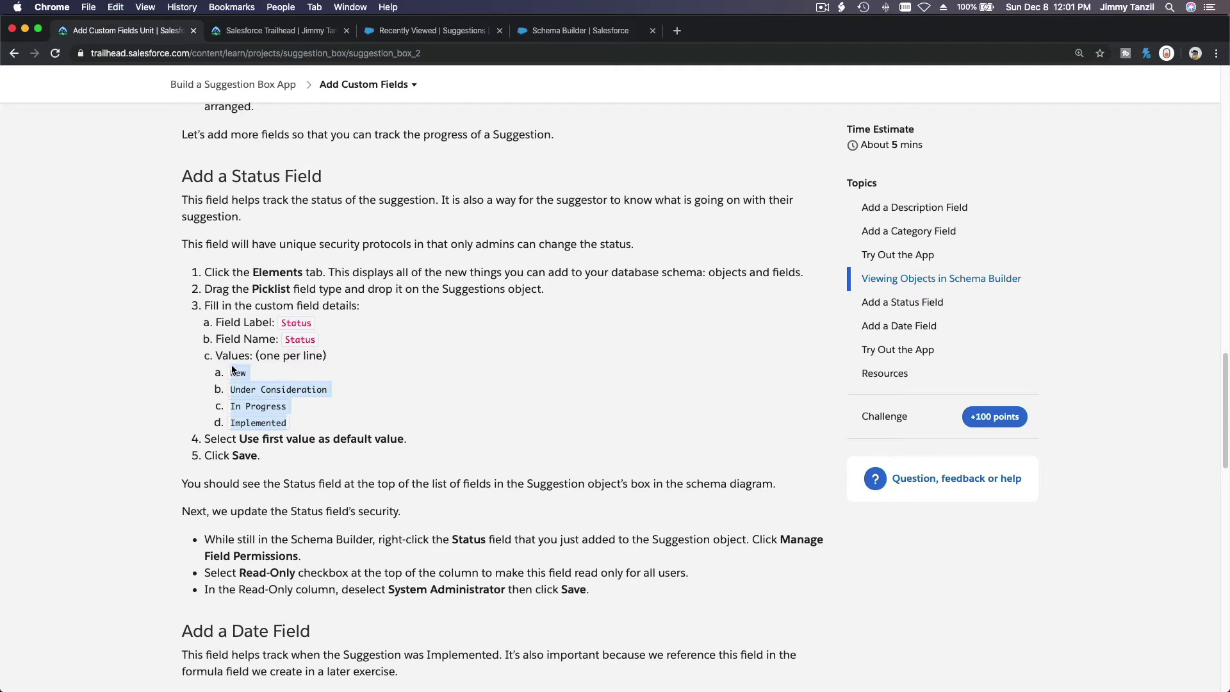
click(566, 33)
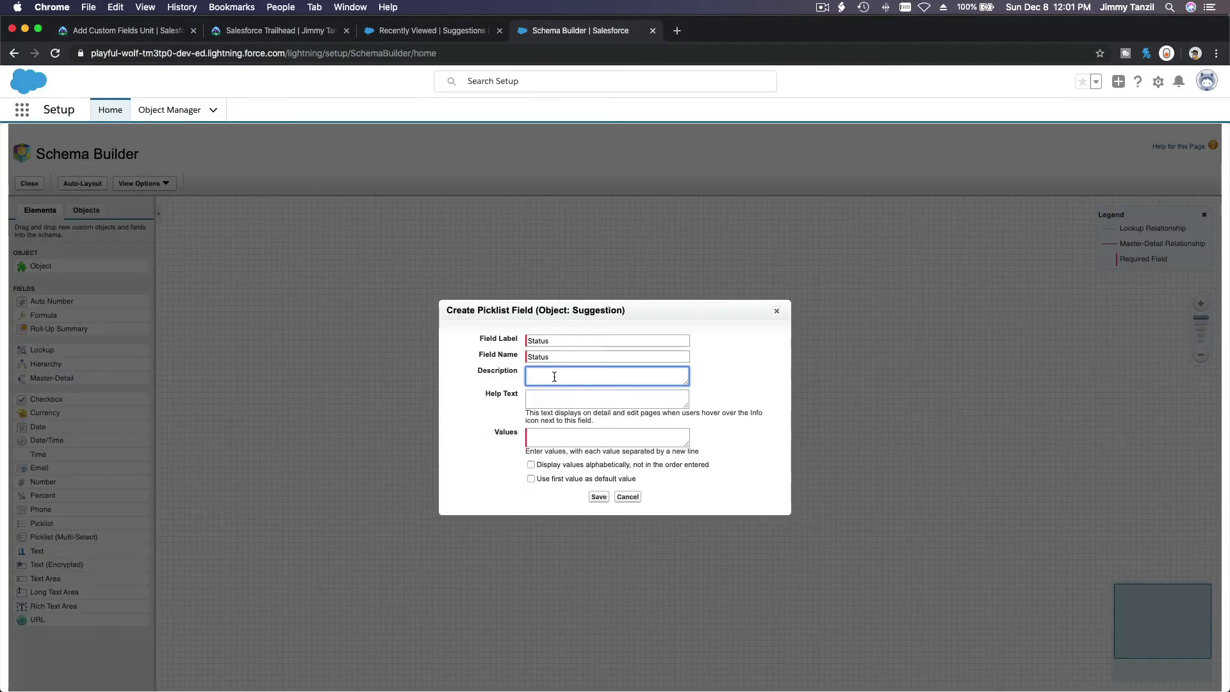
key(super+v)
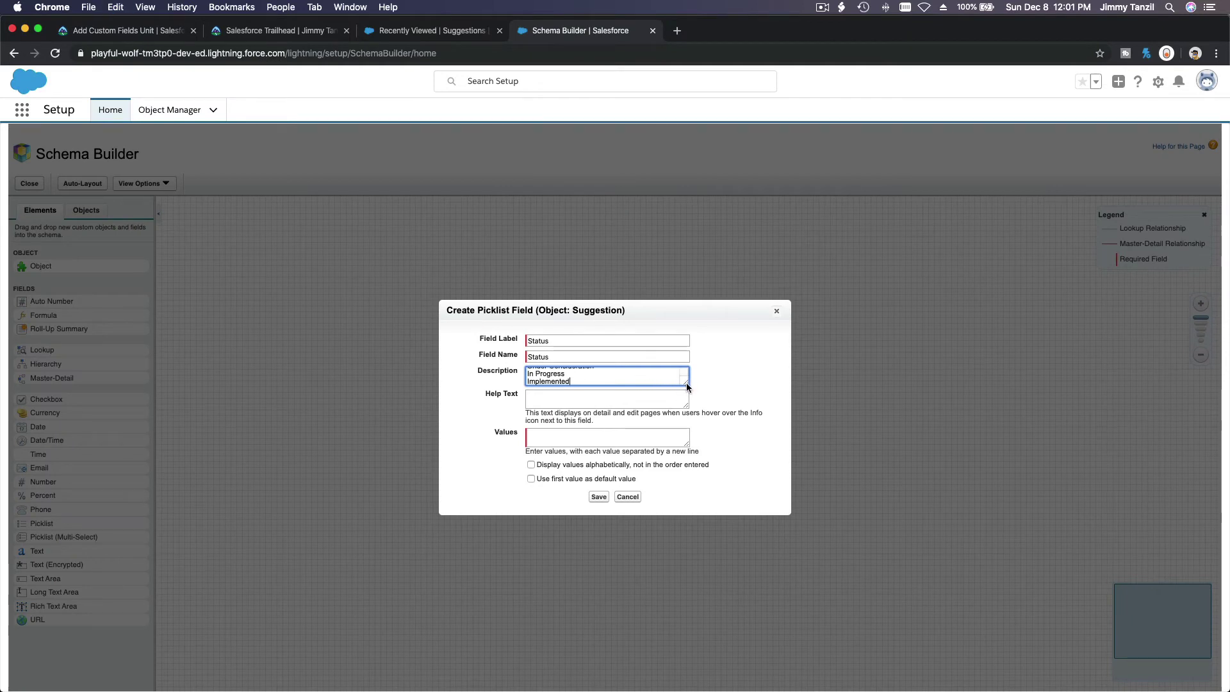
key(super+a)
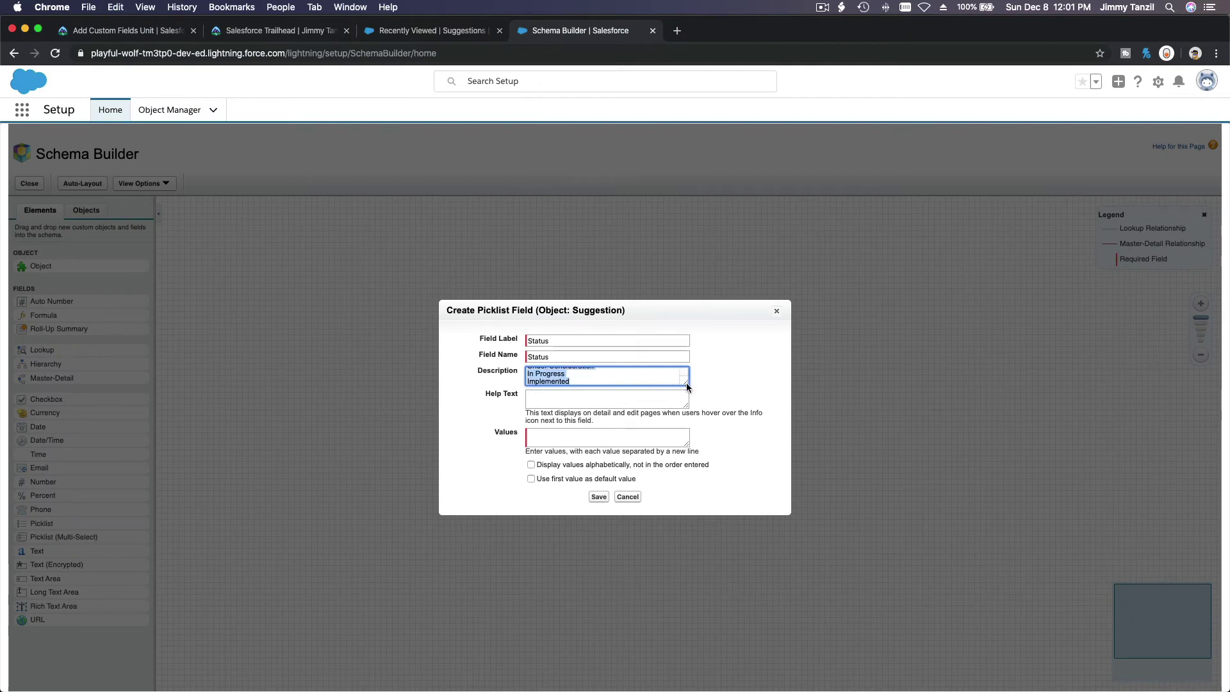
key(BackSpace)
click(611, 436)
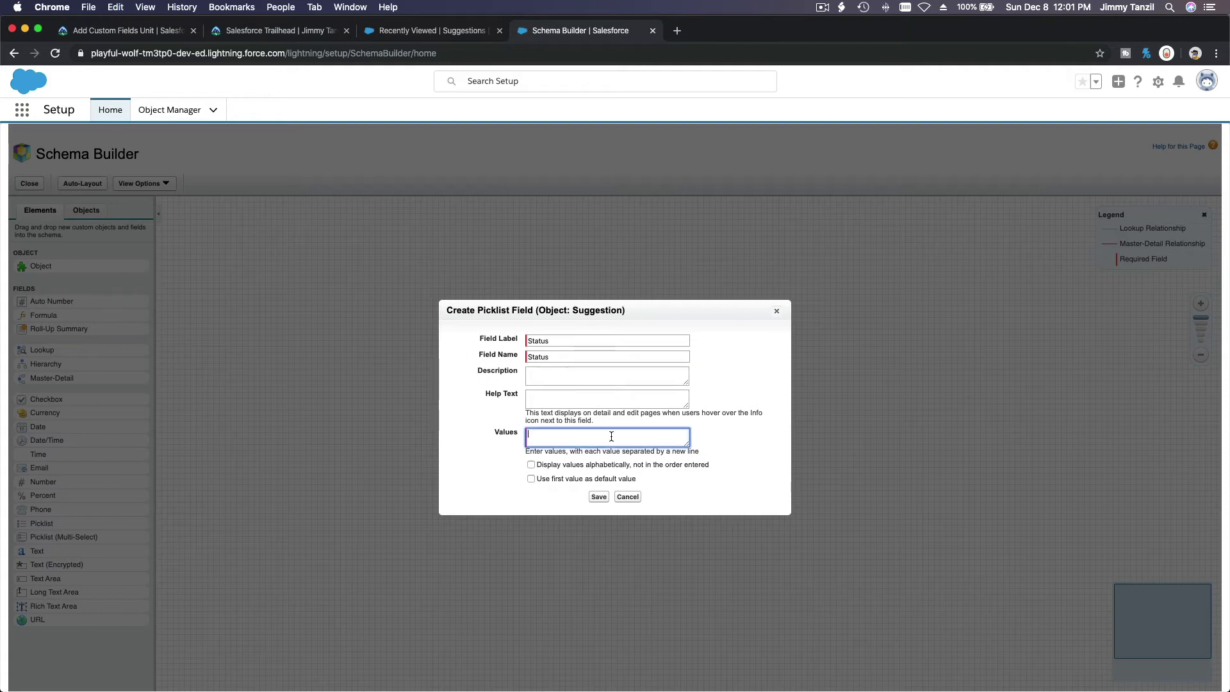
key(super+v)
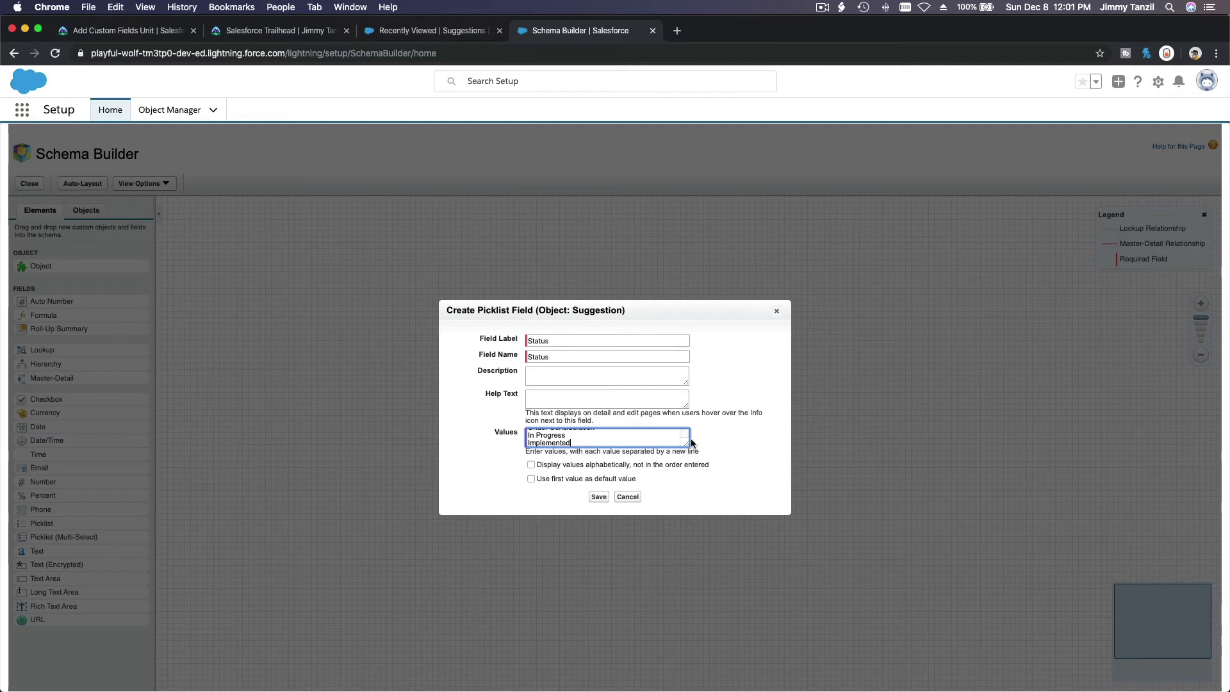
drag(689, 448, 706, 482)
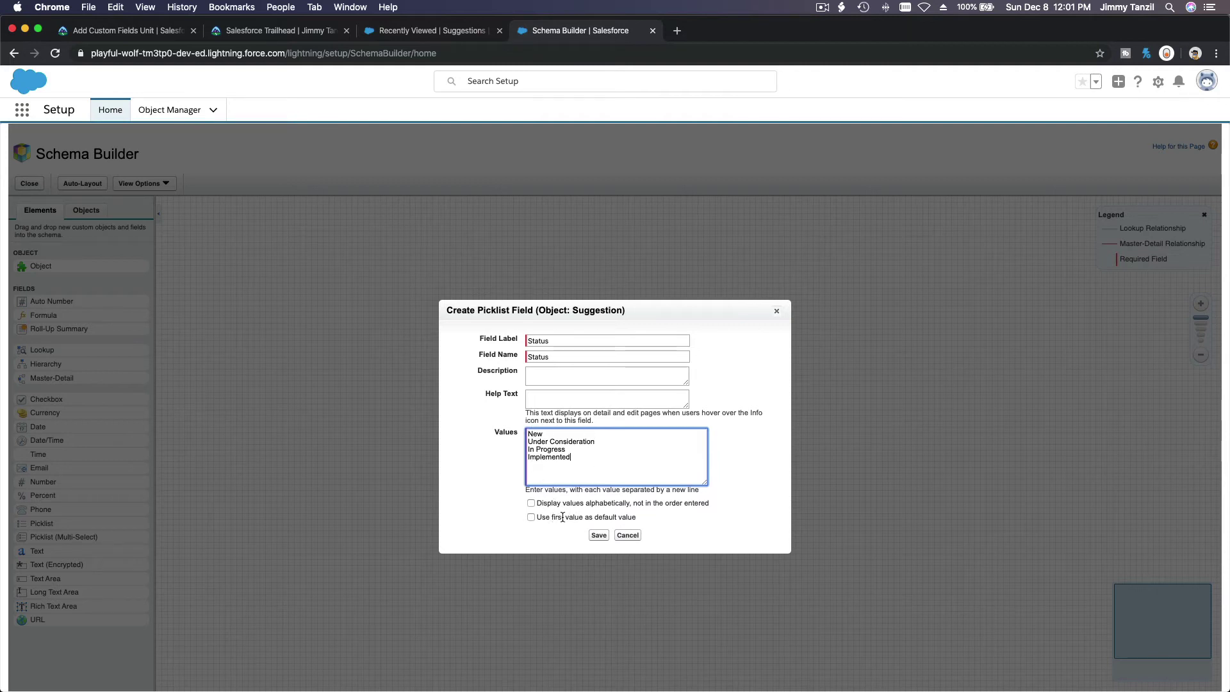
click(599, 535)
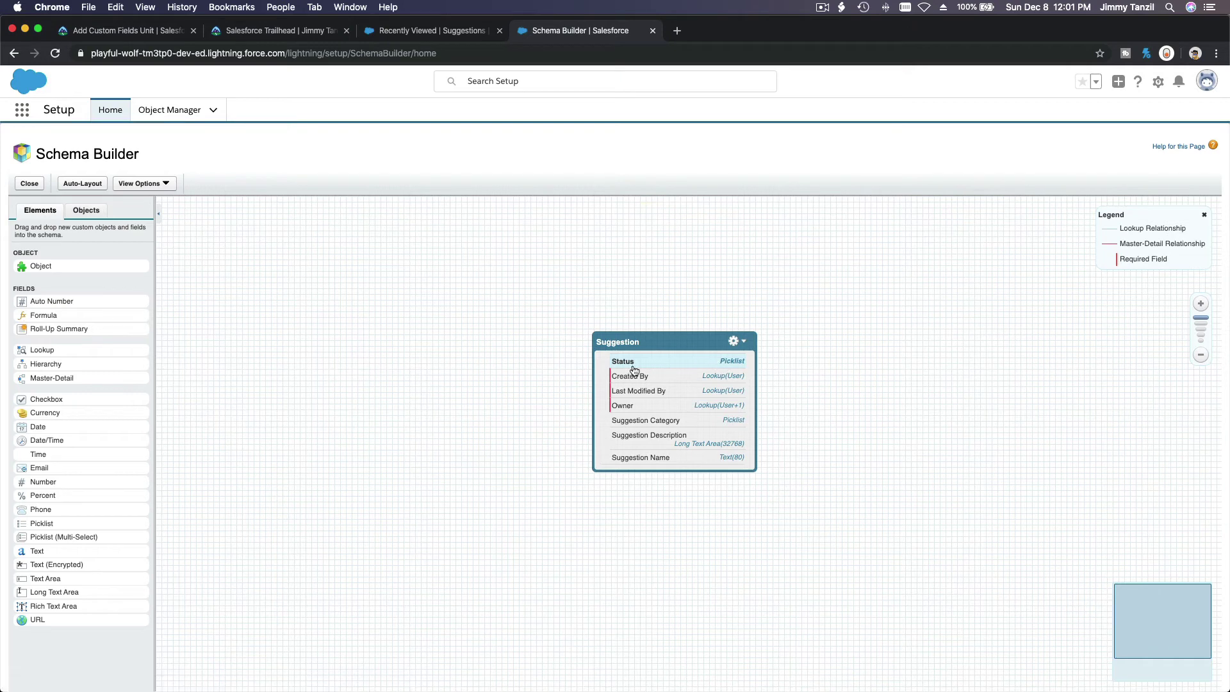
click(116, 33)
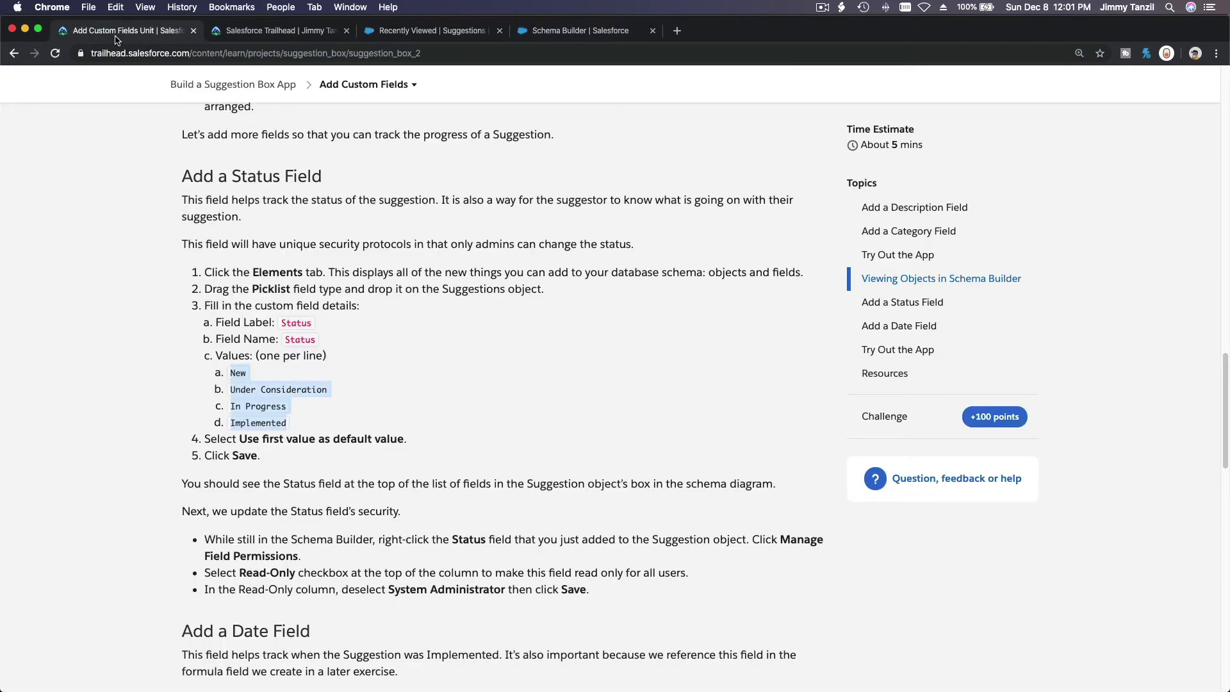
click(505, 380)
scroll(505, 379, down, 2)
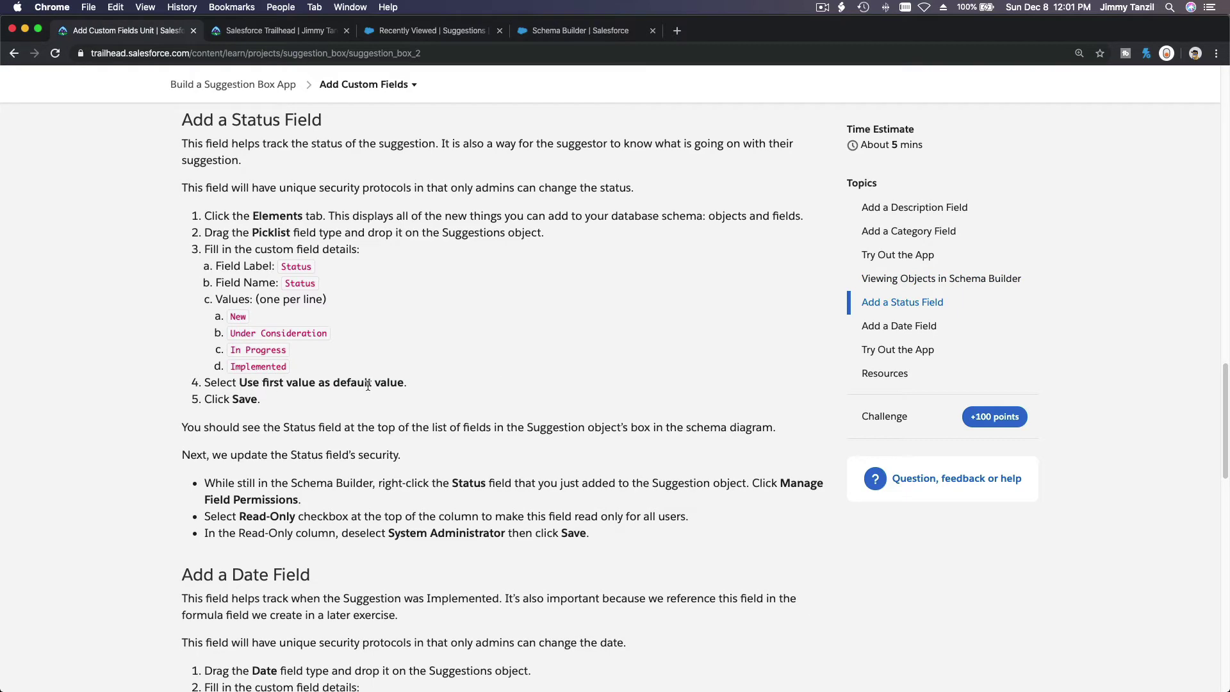
click(548, 33)
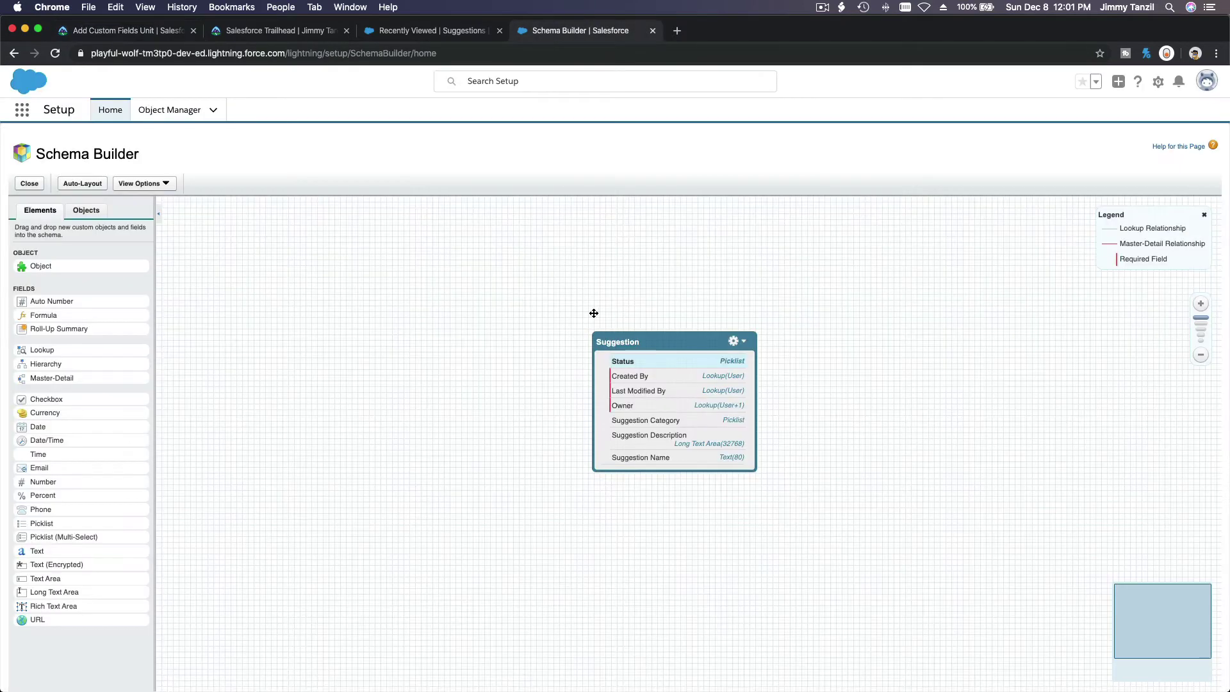
click(633, 363)
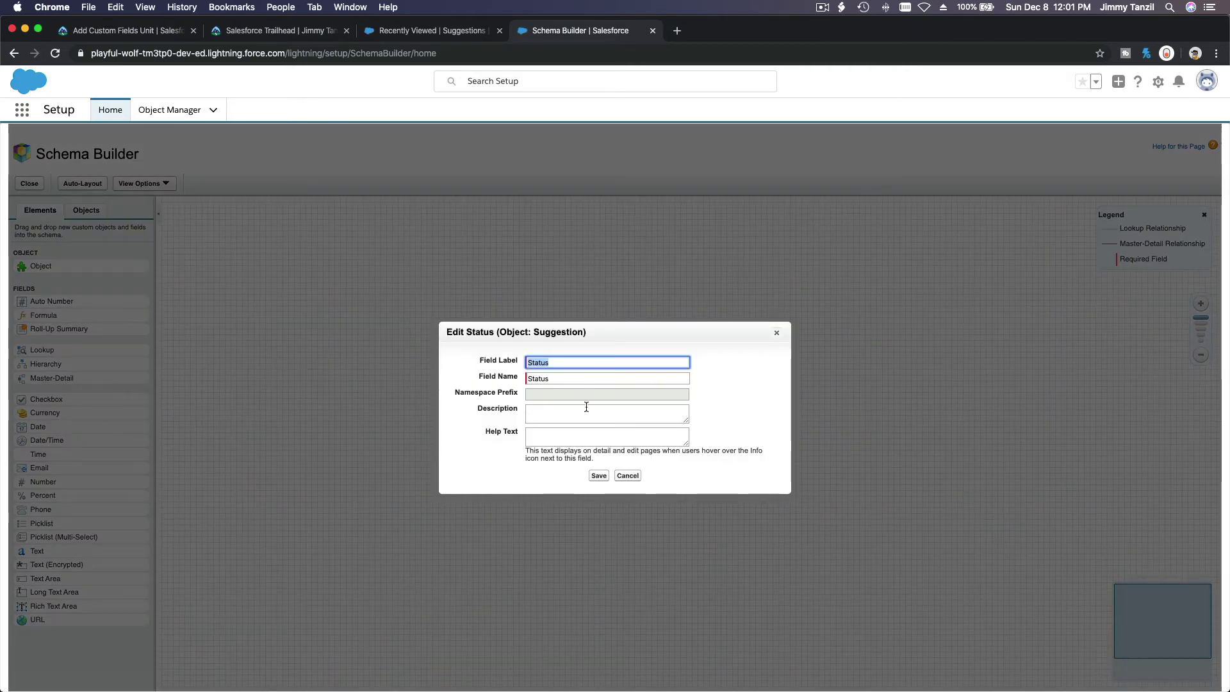
click(623, 475)
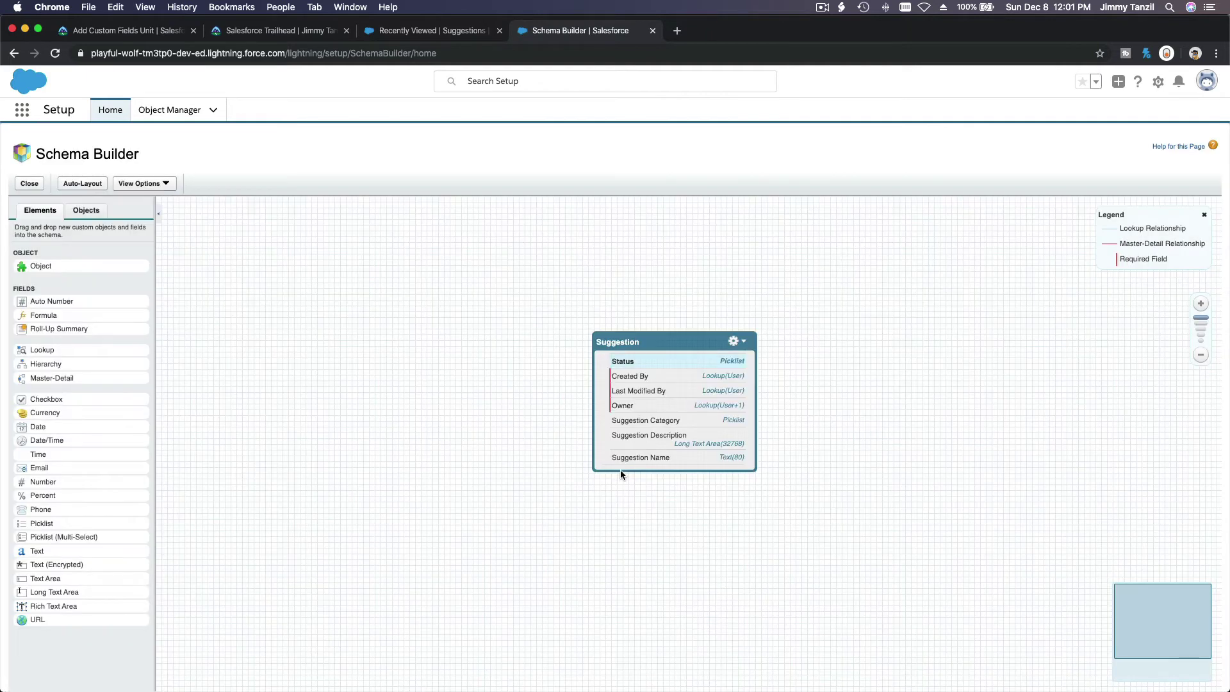
right_click(642, 364)
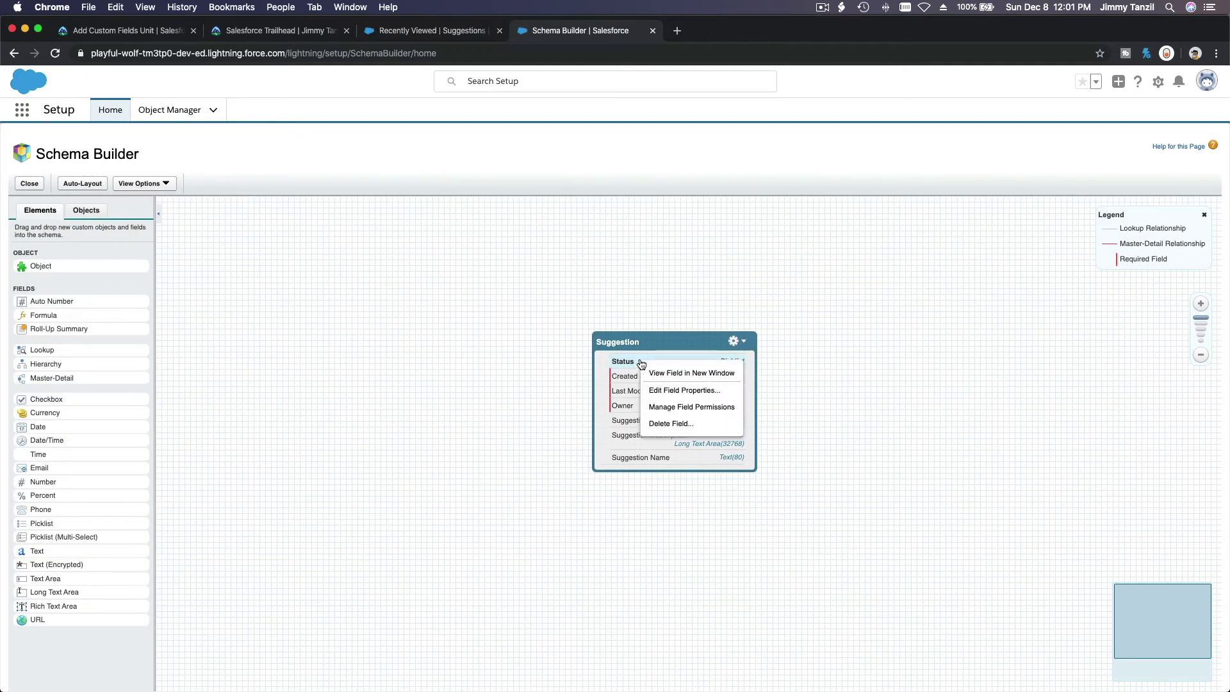
click(659, 390)
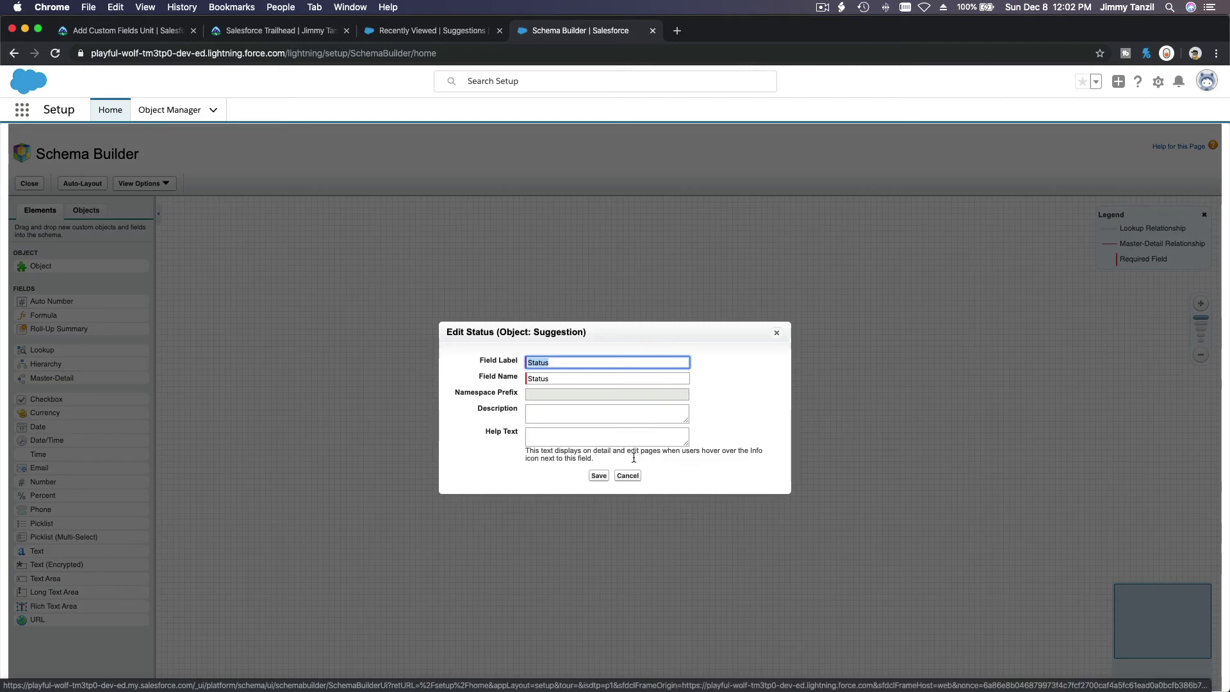
click(630, 475)
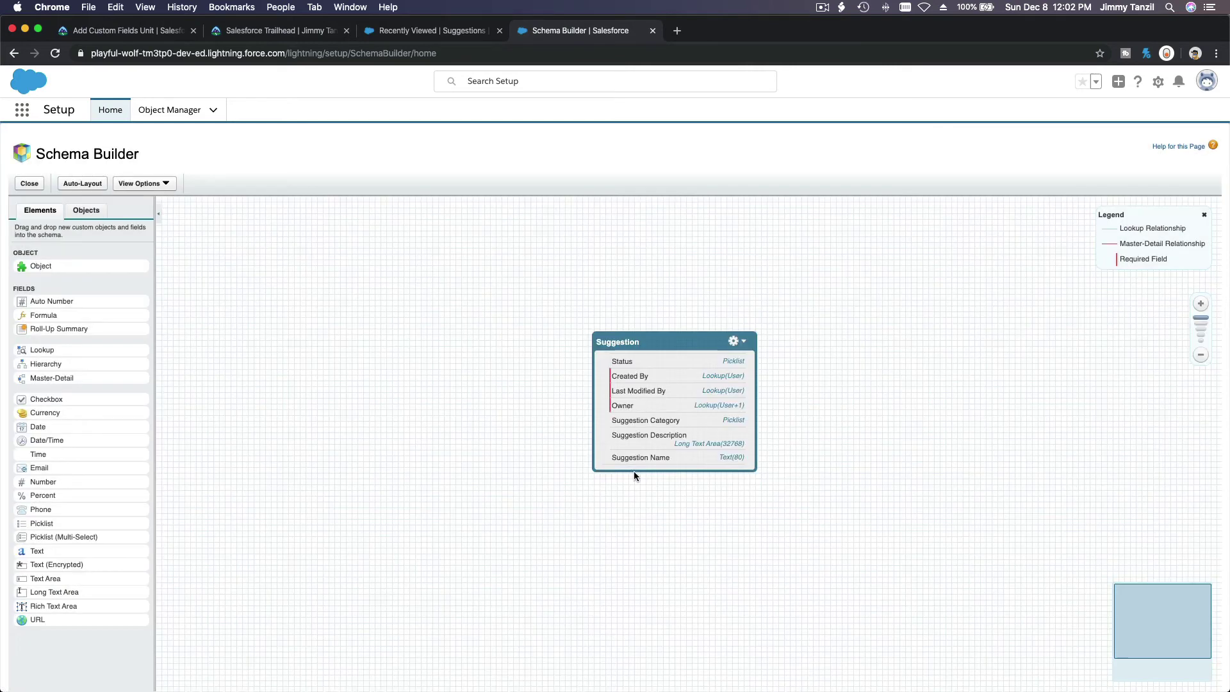
right_click(642, 363)
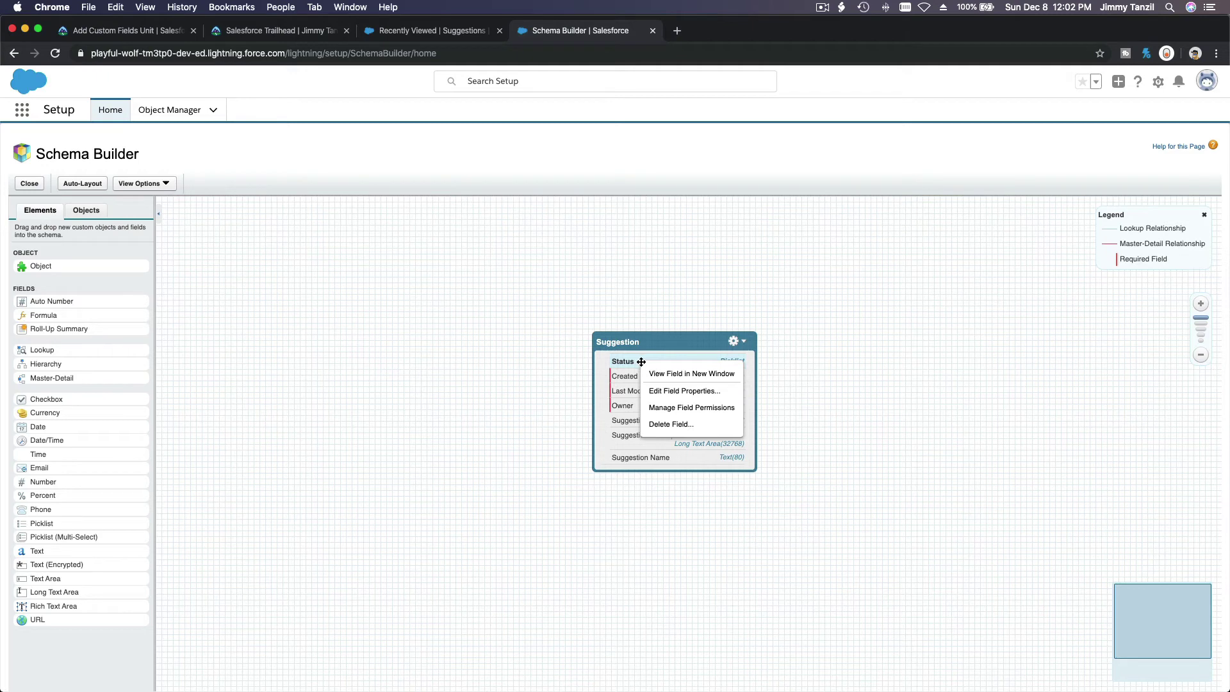
click(679, 411)
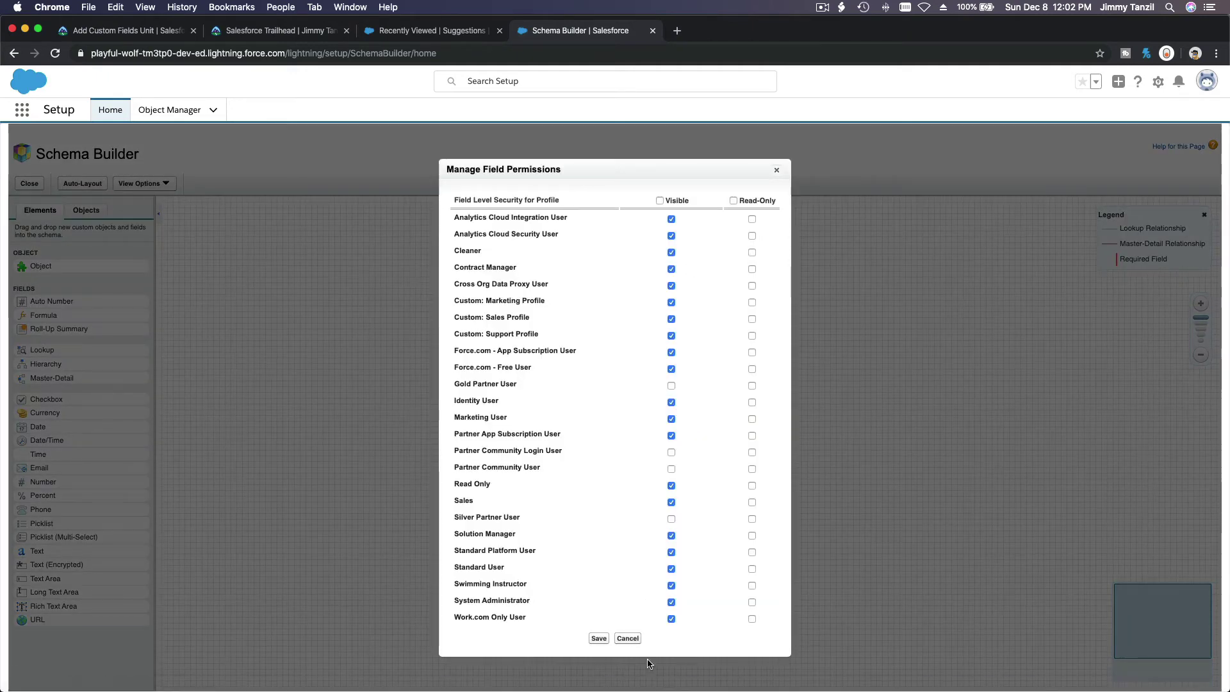
click(626, 638)
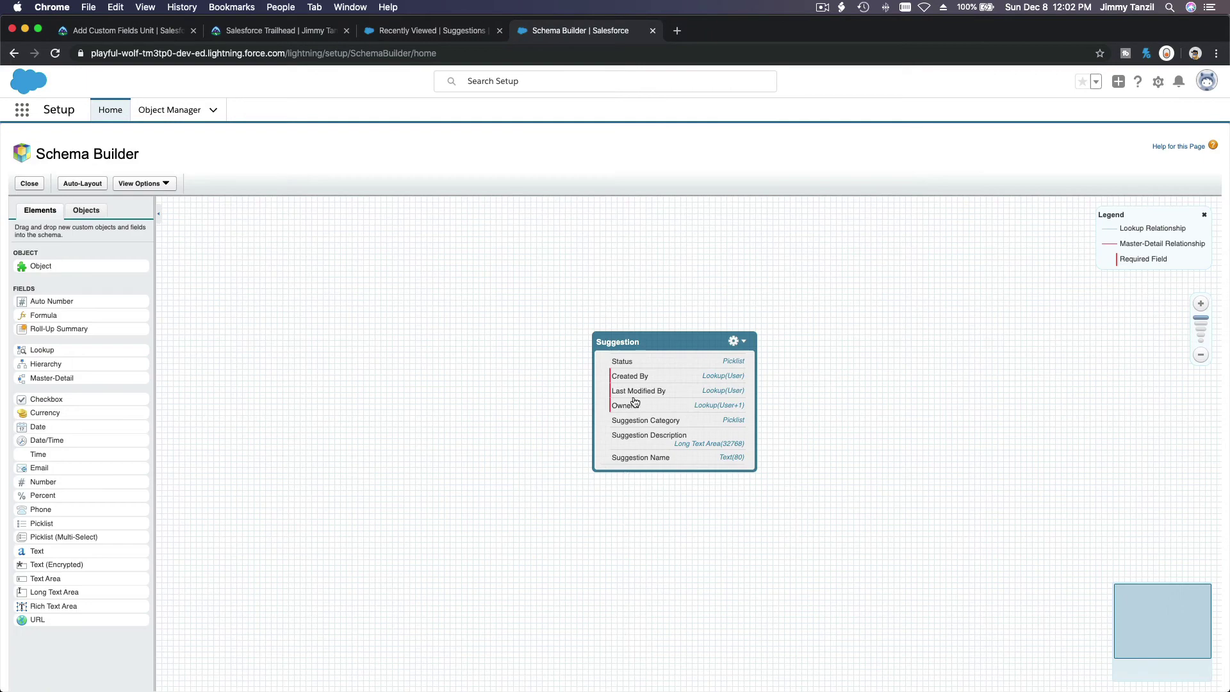
Delete the existing Status field from Suggestion and drop a fresh Picklist field onto the object
right_click(662, 368)
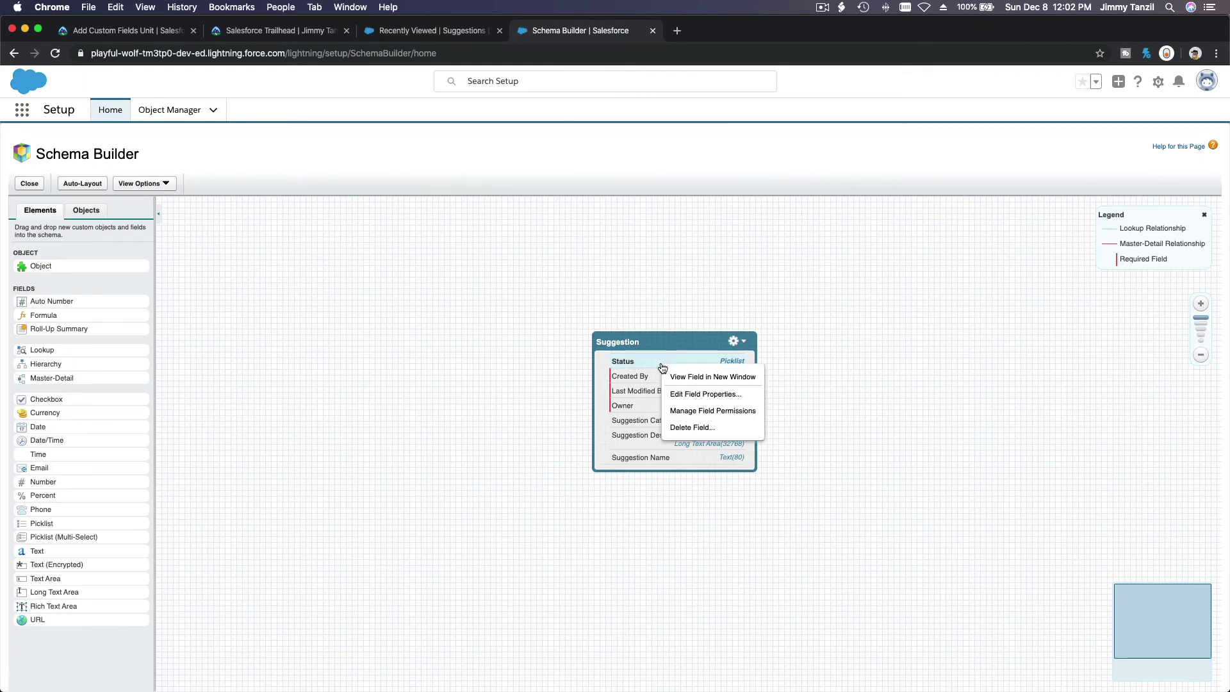
click(676, 427)
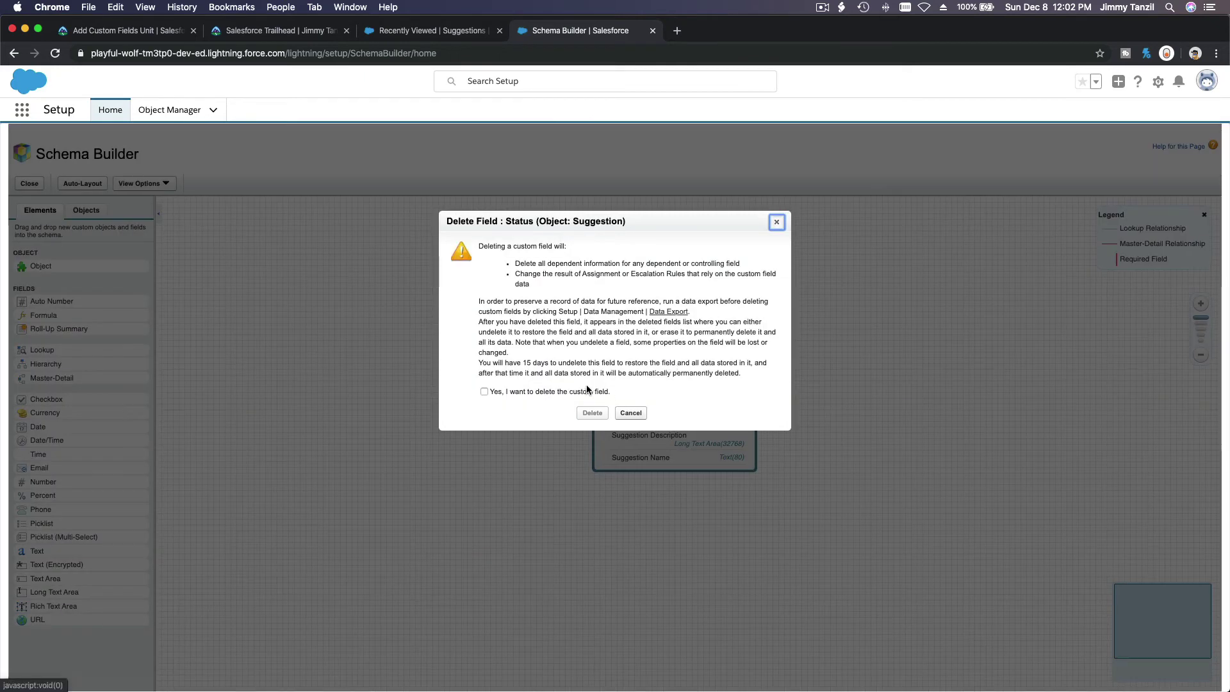
click(584, 392)
click(593, 414)
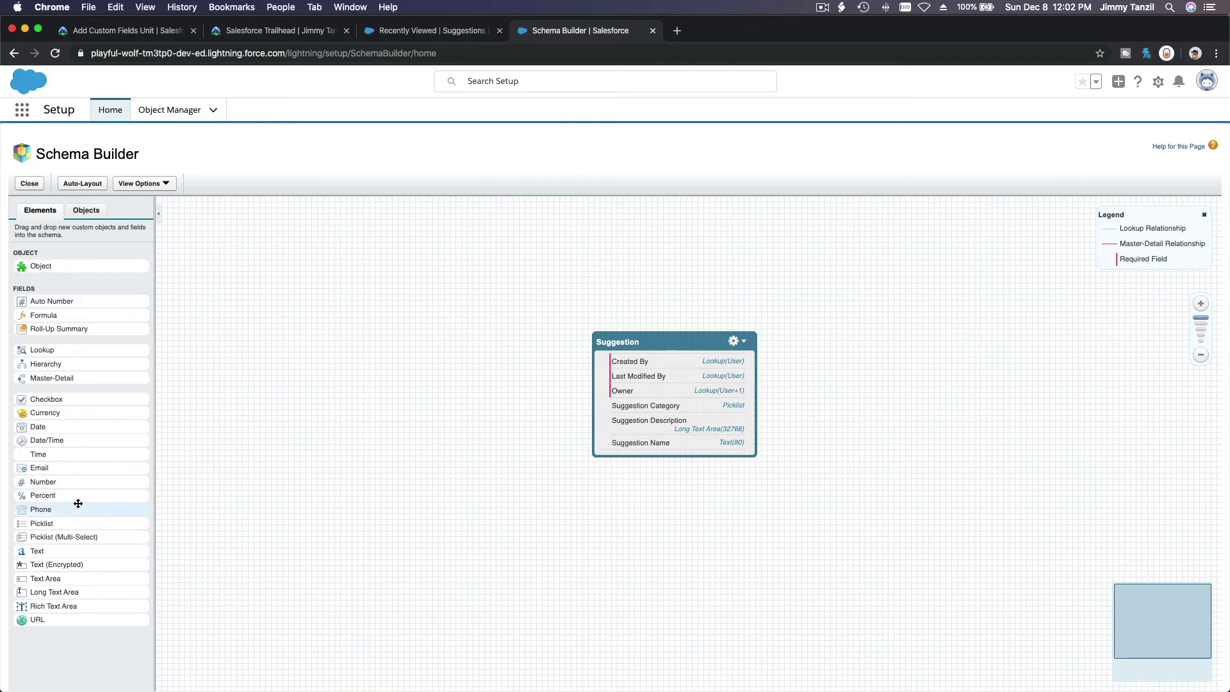
drag(80, 520, 628, 393)
Label the picklist Status, paste the four status values, make New the default, and save
text(Status)
key(Tab)
key(Tab)
key(Tab)
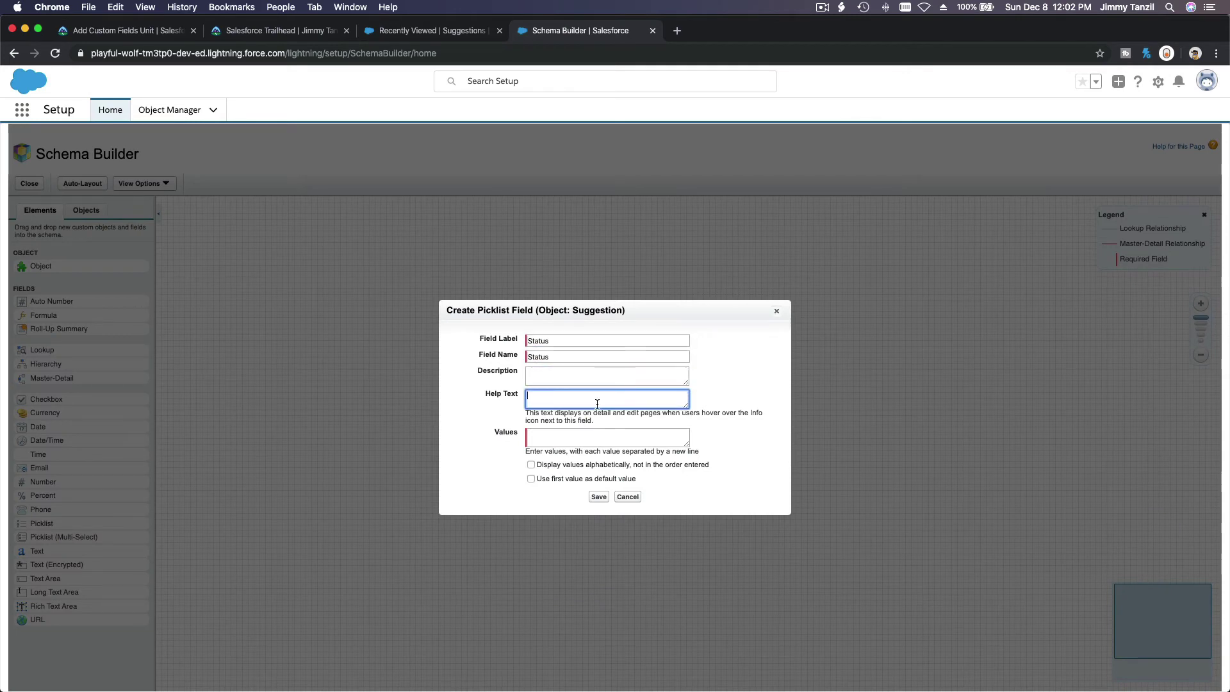
click(592, 445)
key(super+v)
drag(686, 444, 705, 482)
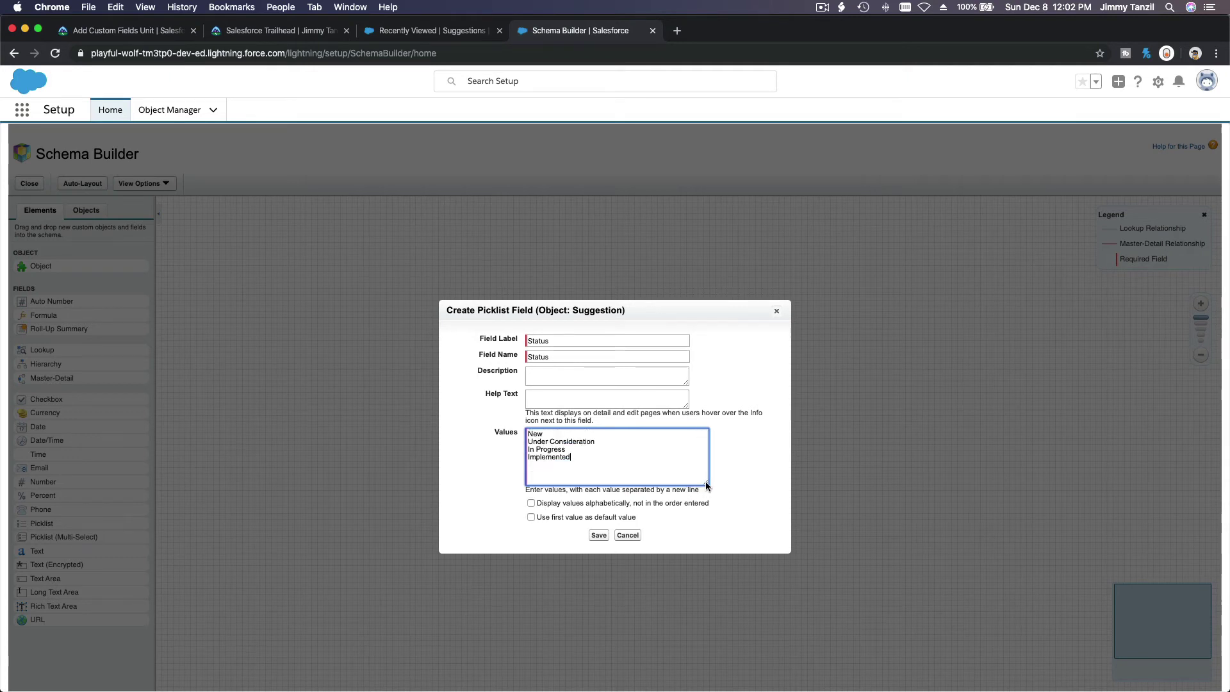
click(595, 520)
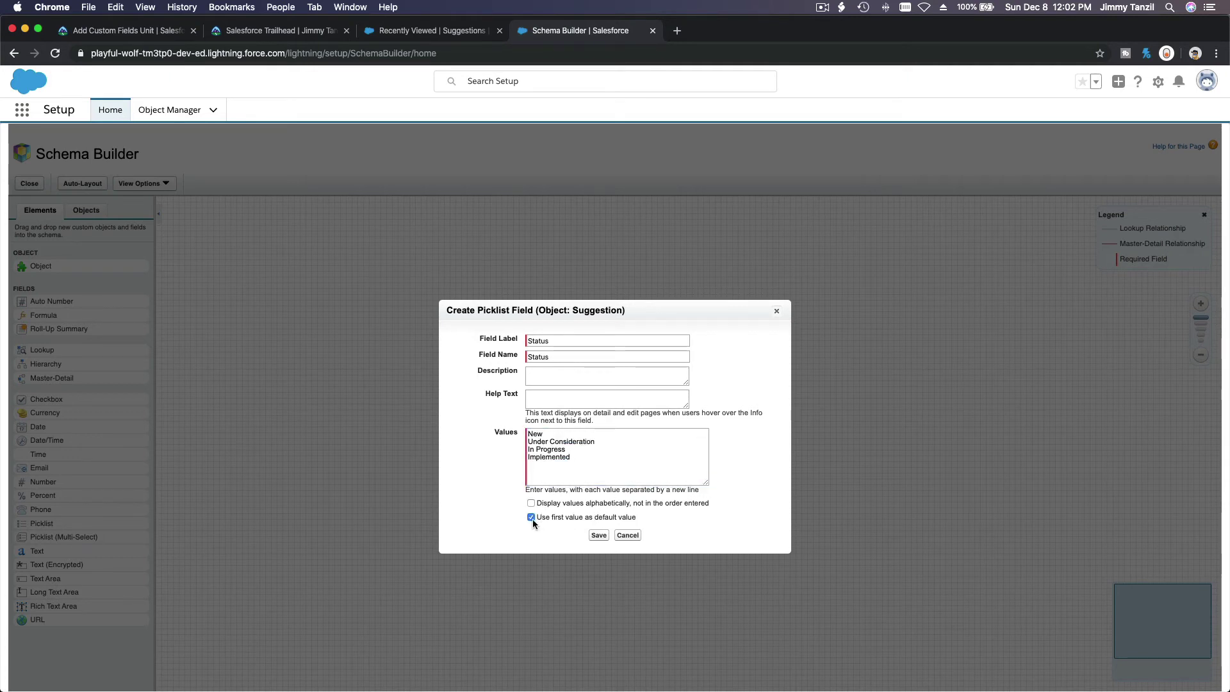
click(599, 534)
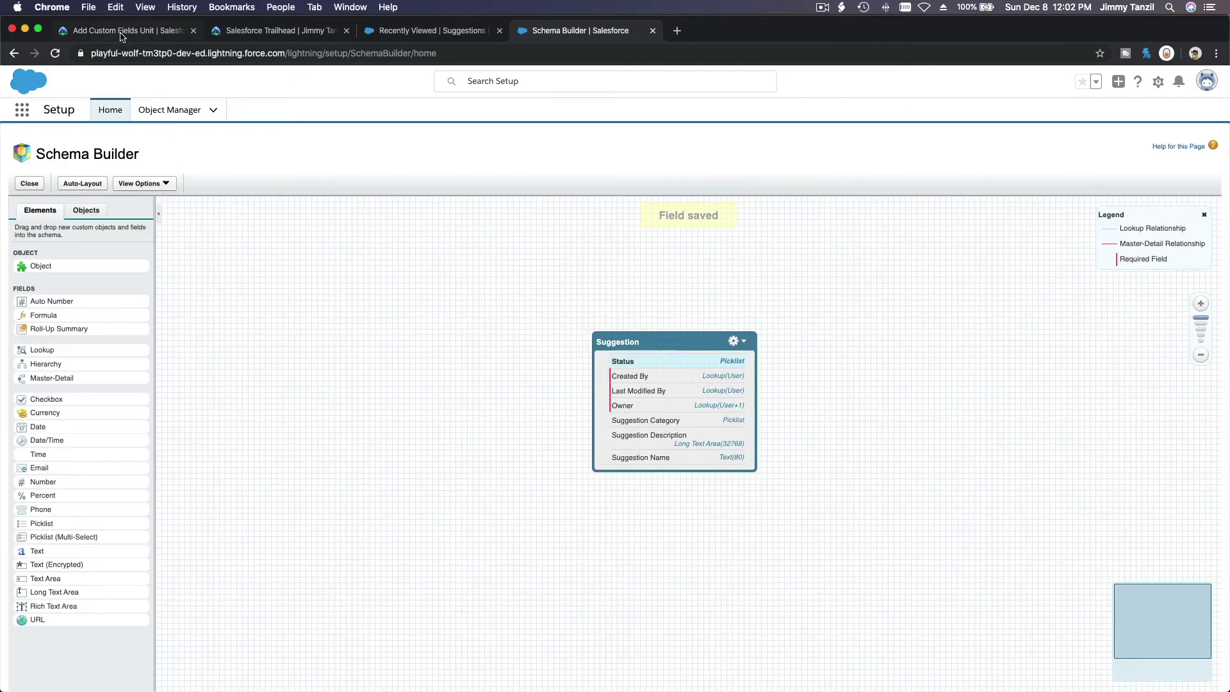
Read Trailhead's Status security steps: read-only for every profile except System Administrator
click(122, 33)
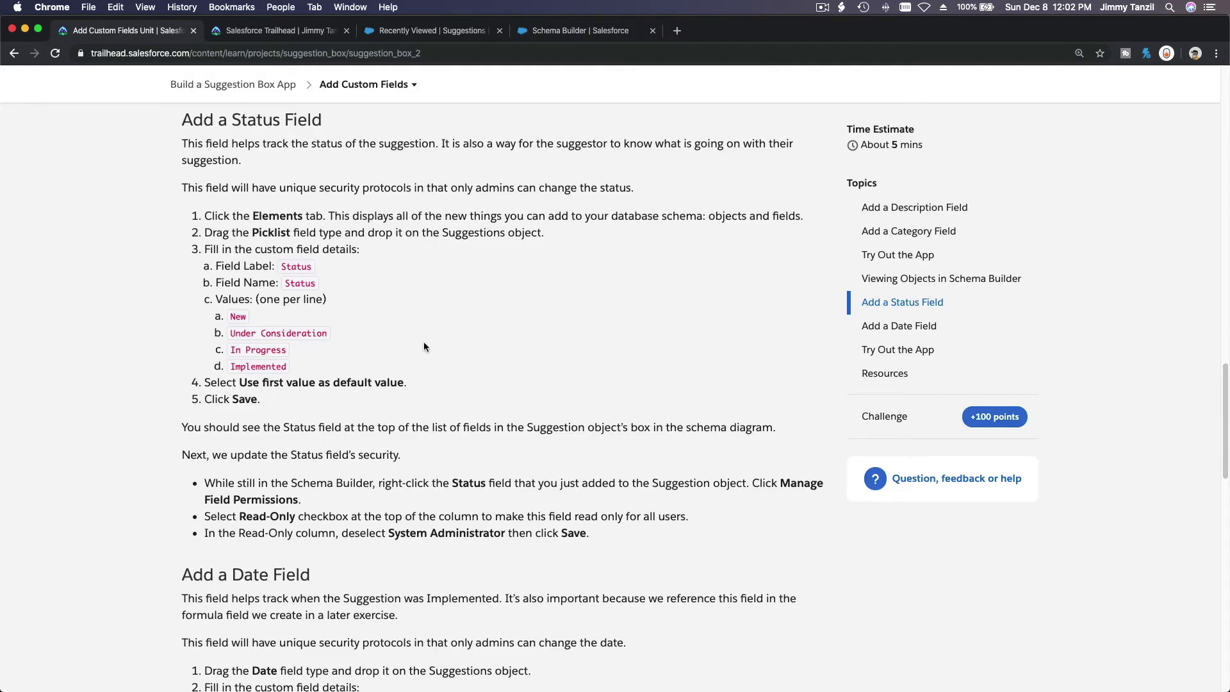
scroll(424, 343, down, 2)
scroll(424, 347, down, 1)
scroll(424, 347, down, 3)
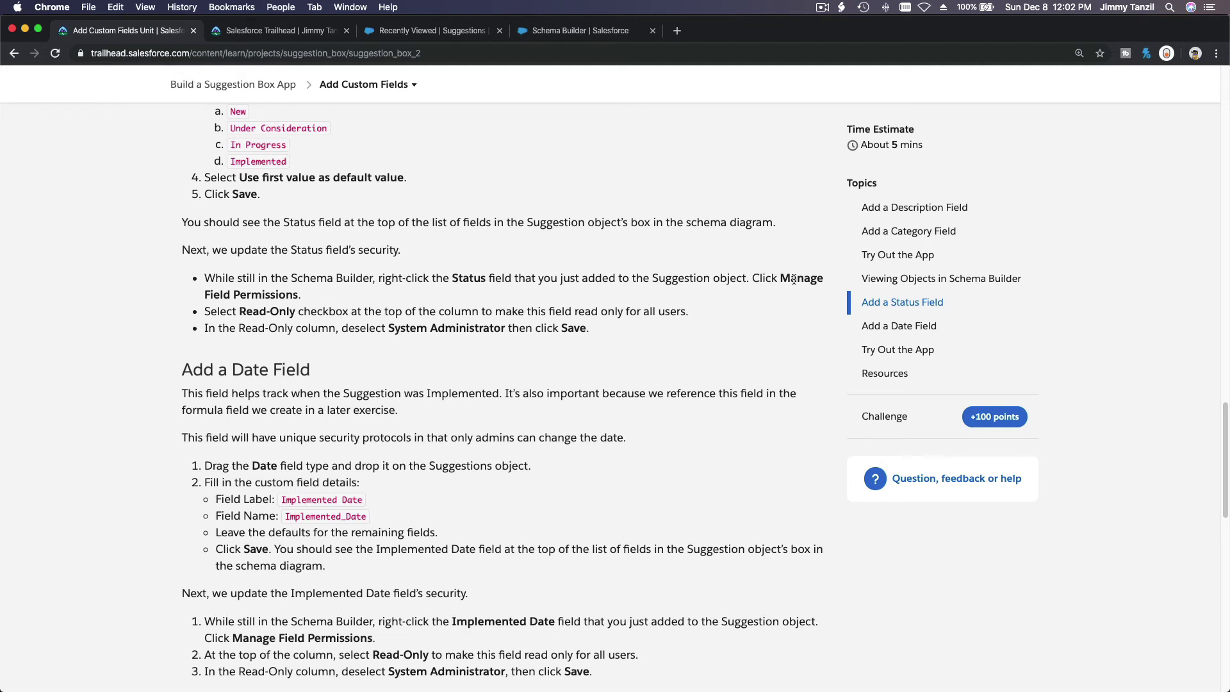
triple_click(257, 313)
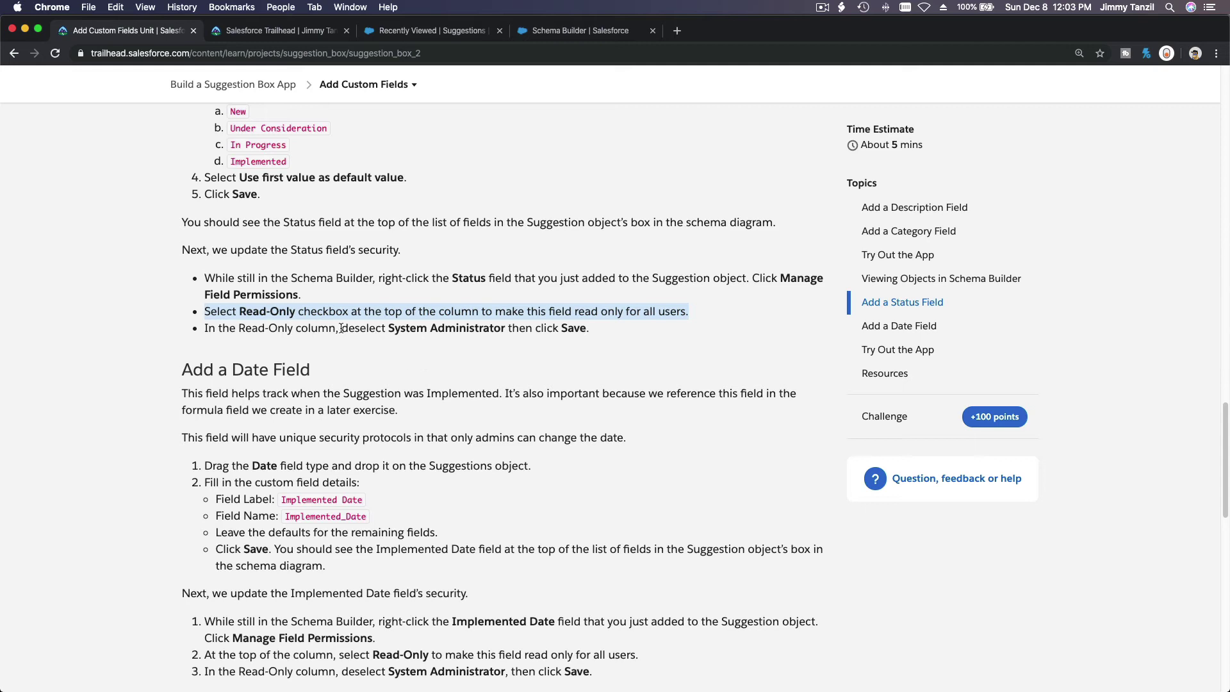
triple_click(456, 330)
double_click(455, 329)
click(455, 329)
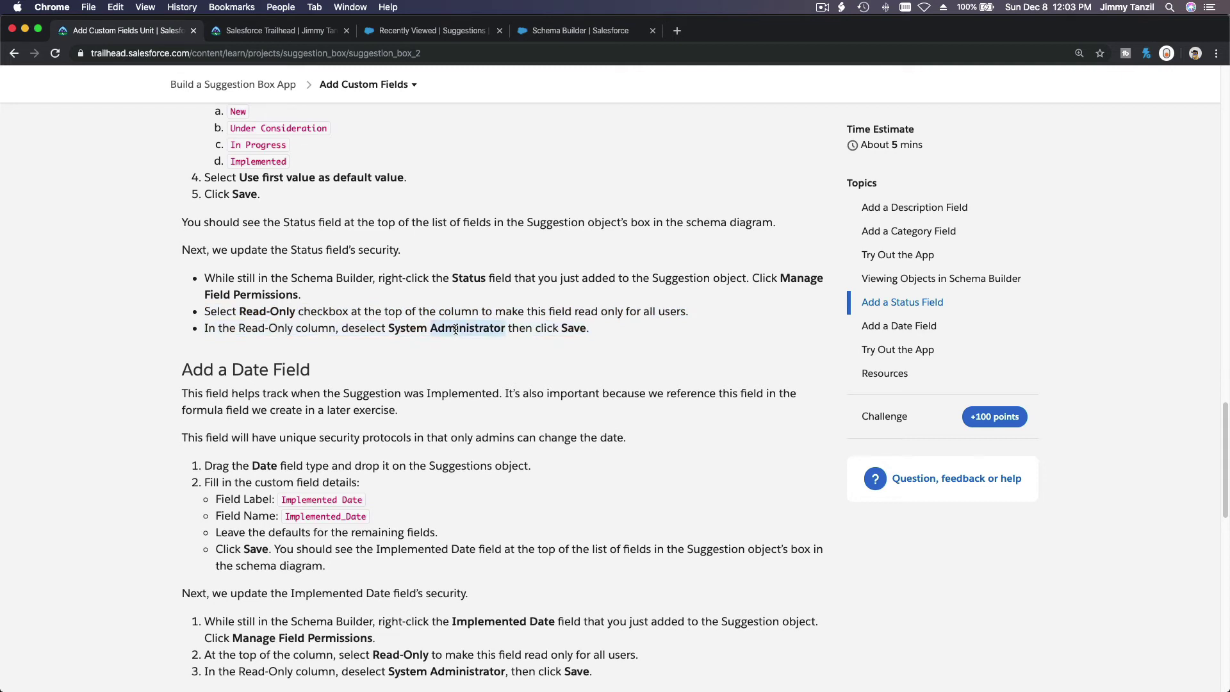
triple_click(456, 329)
click(449, 312)
triple_click(449, 313)
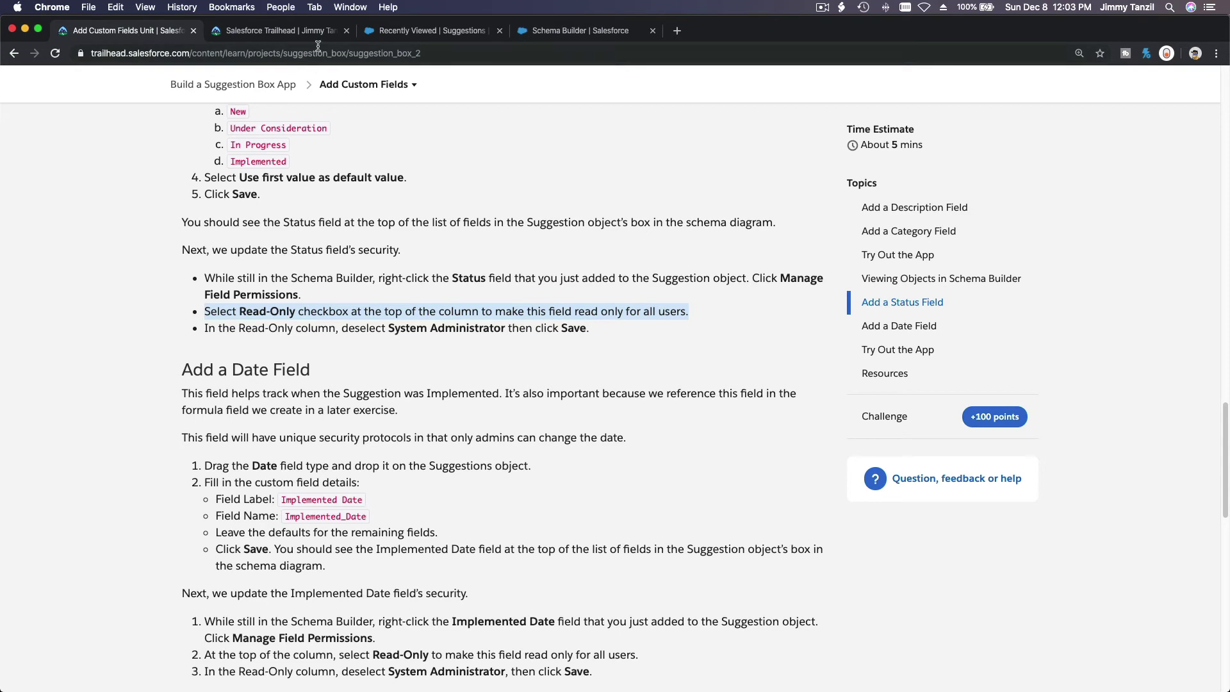
click(571, 31)
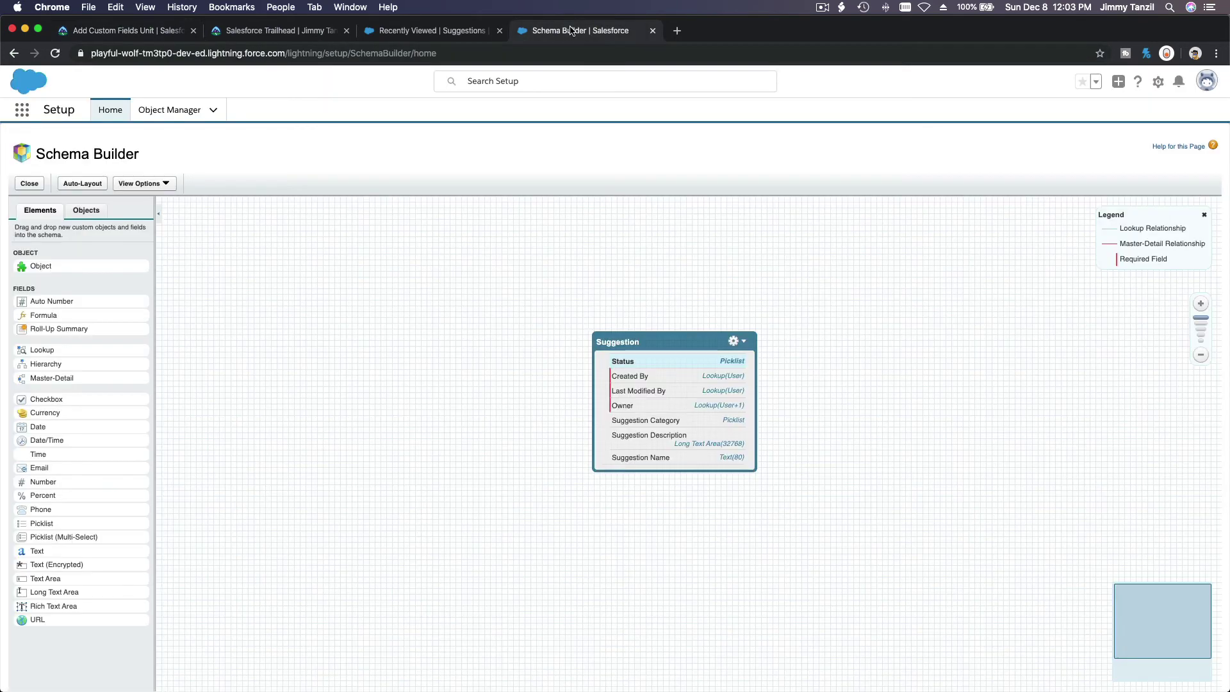
Make Status visible to all profiles and read-only for all except System Administrator, then save
right_click(654, 365)
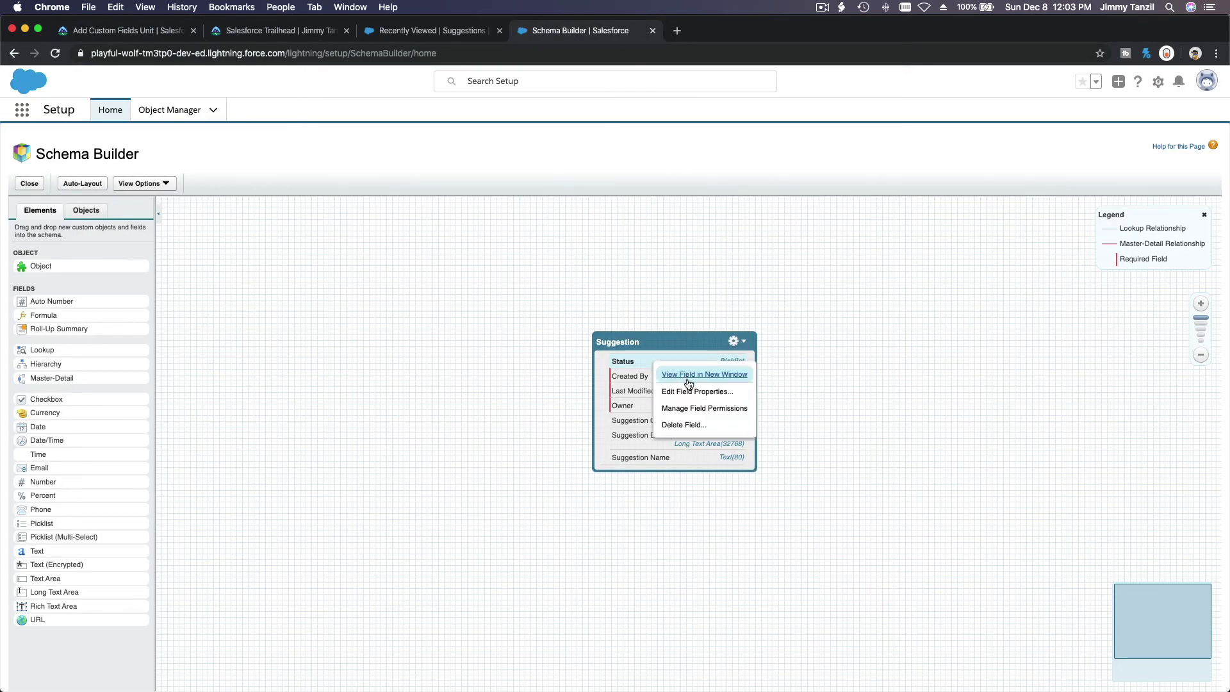
click(700, 410)
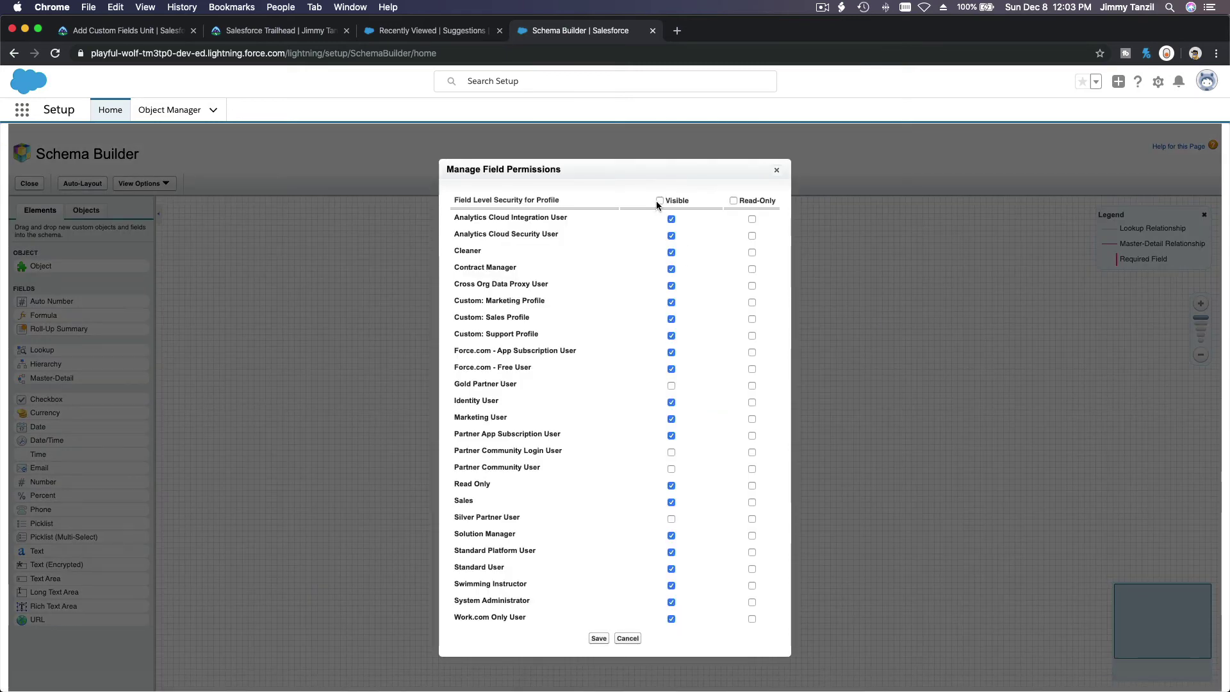
click(659, 201)
click(733, 200)
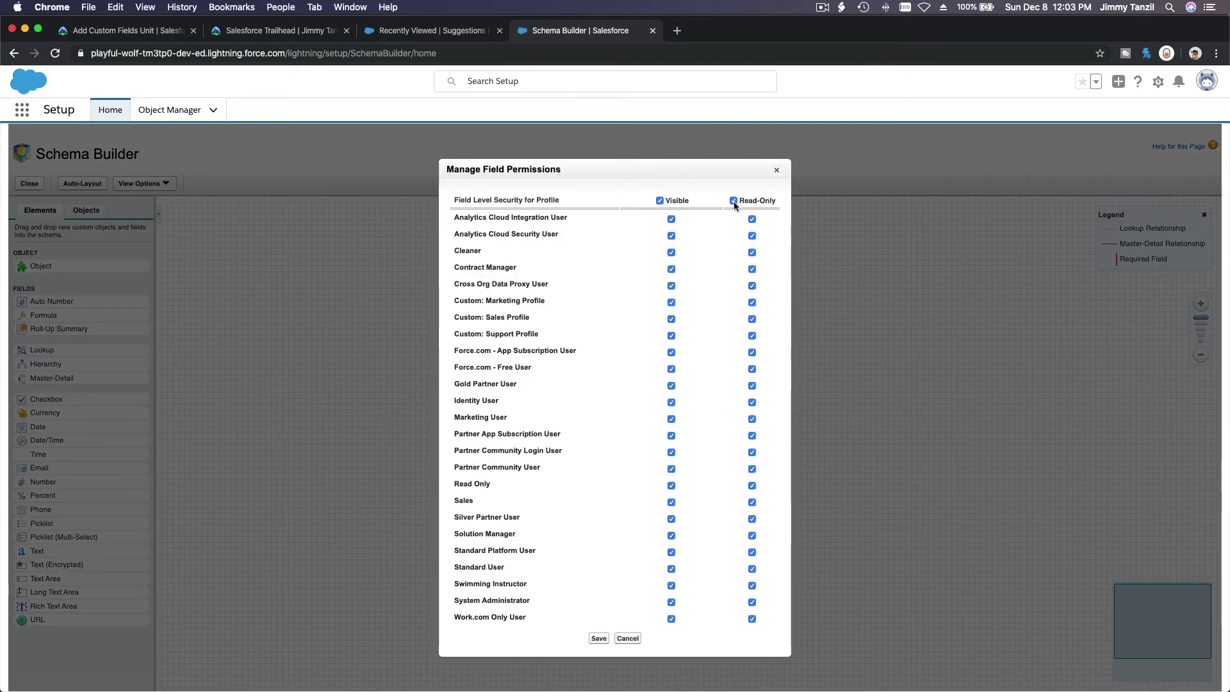
click(752, 602)
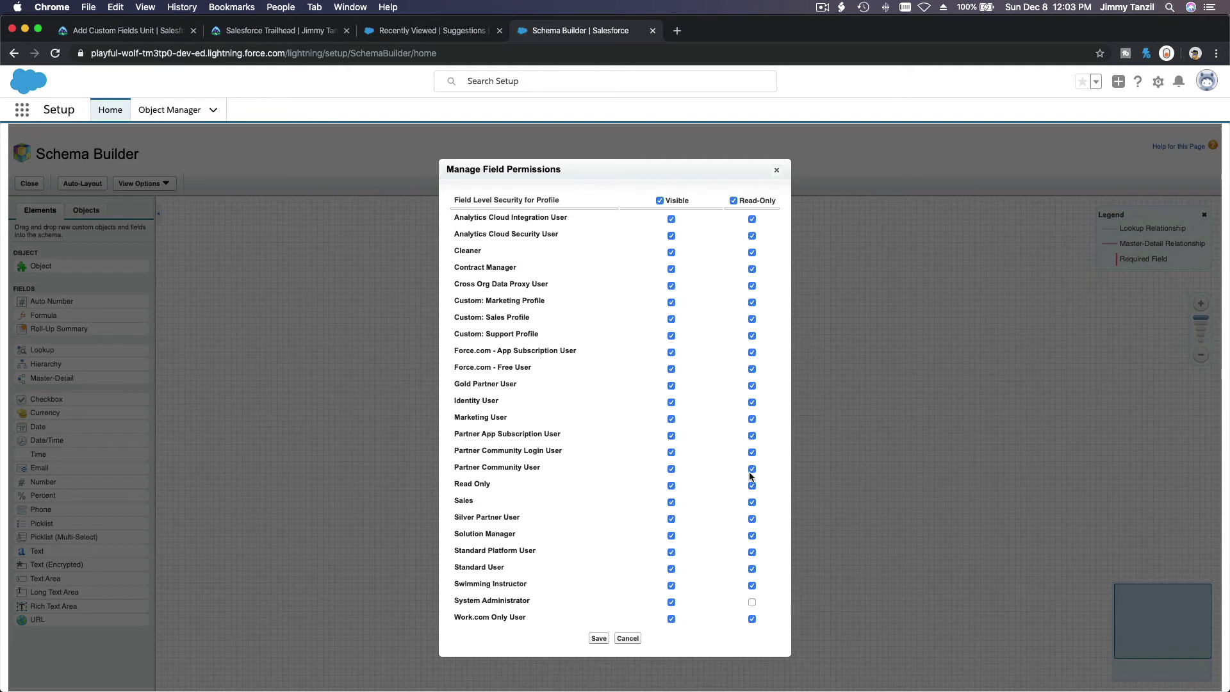
click(597, 639)
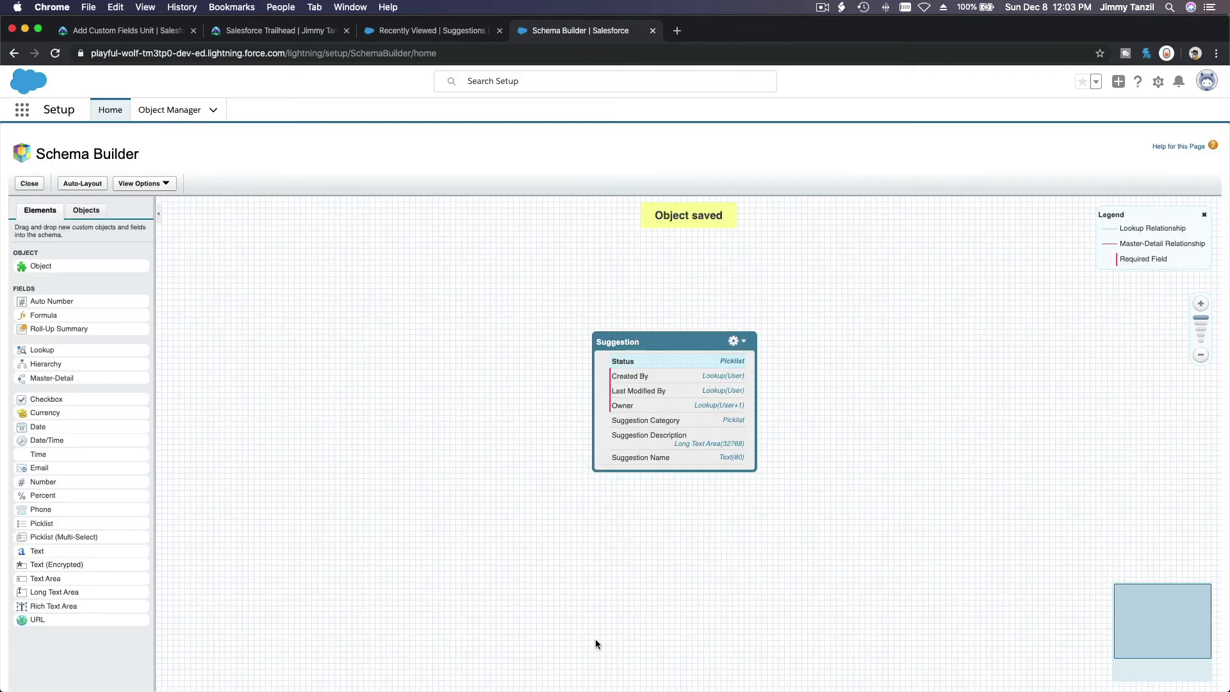
Copy the 'Implemented Date' field label from Trailhead's Add a Date Field steps
click(128, 31)
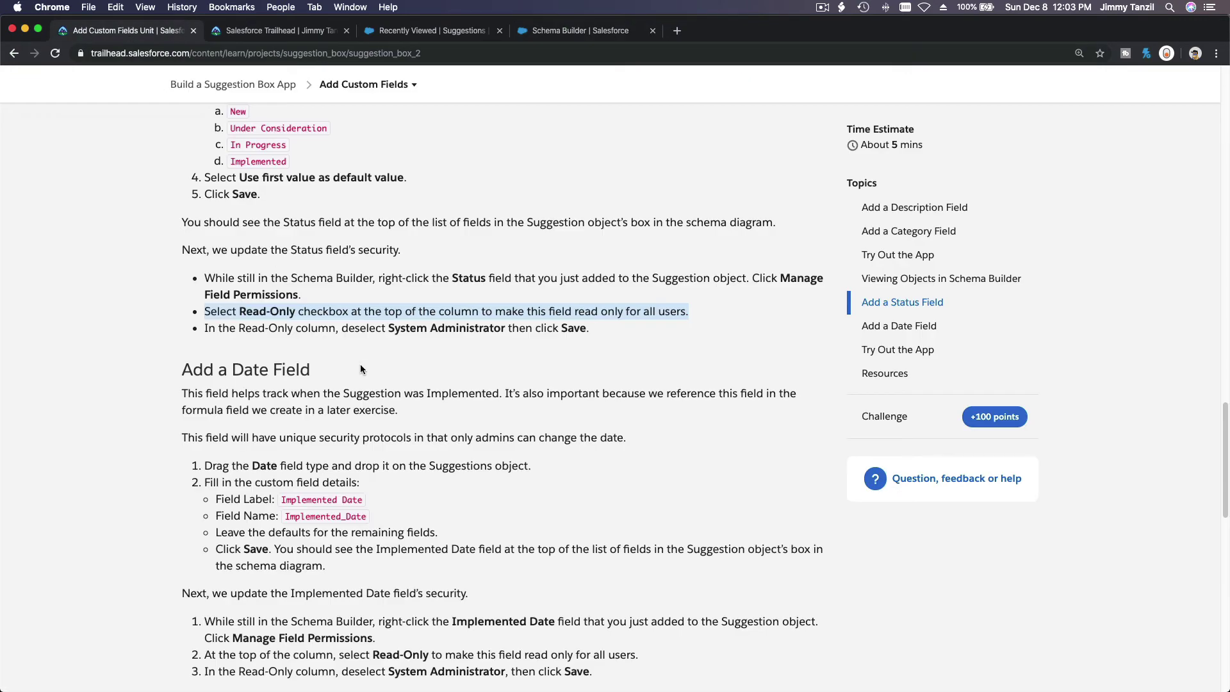
click(516, 386)
scroll(516, 386, down, 5)
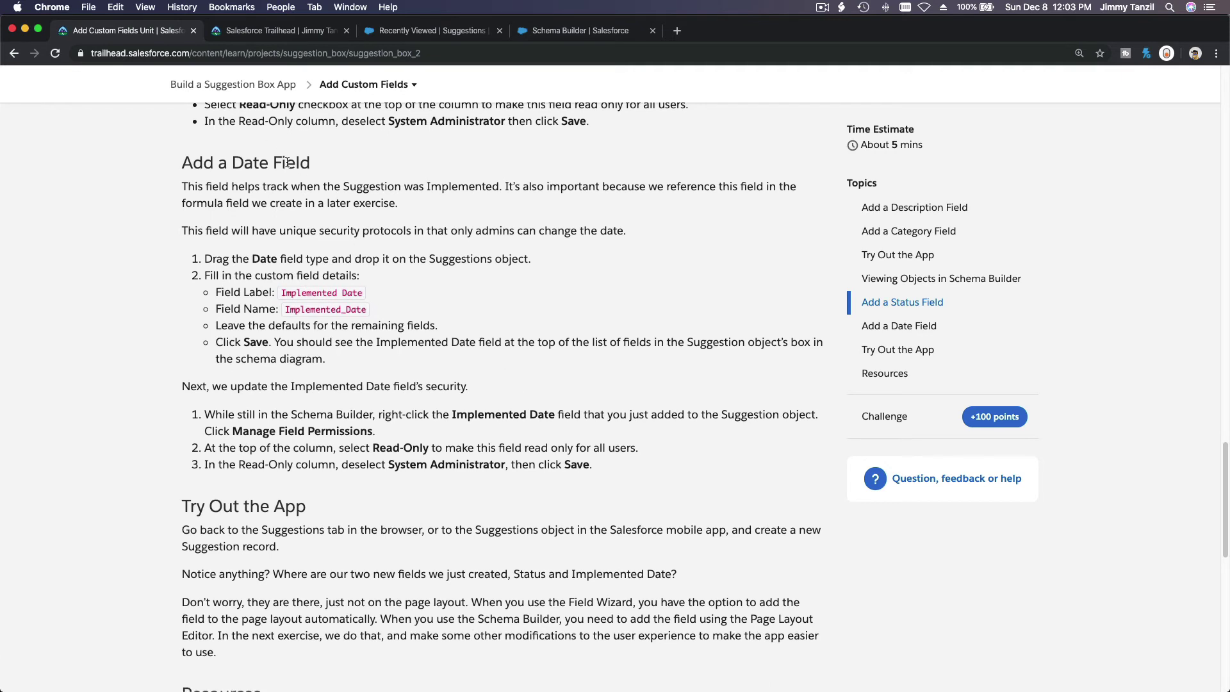
drag(285, 295, 312, 294)
click(298, 302)
triple_click(304, 293)
double_click(304, 289)
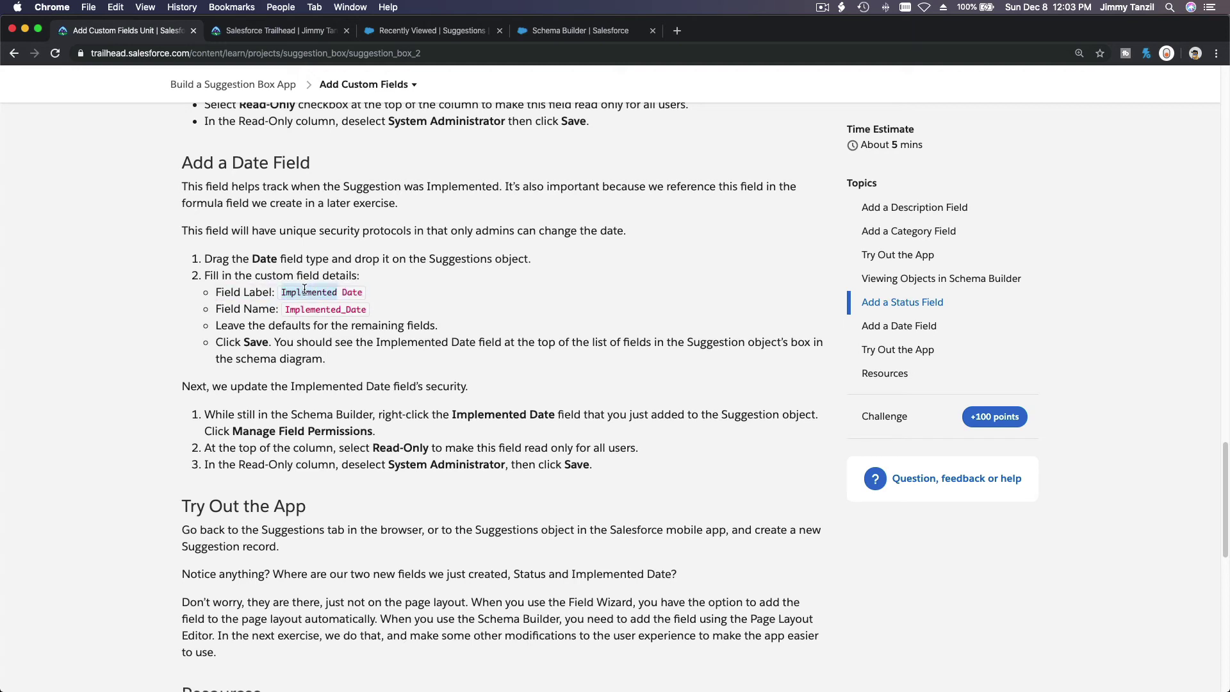
shift+click(361, 292)
key(super+c)
click(553, 31)
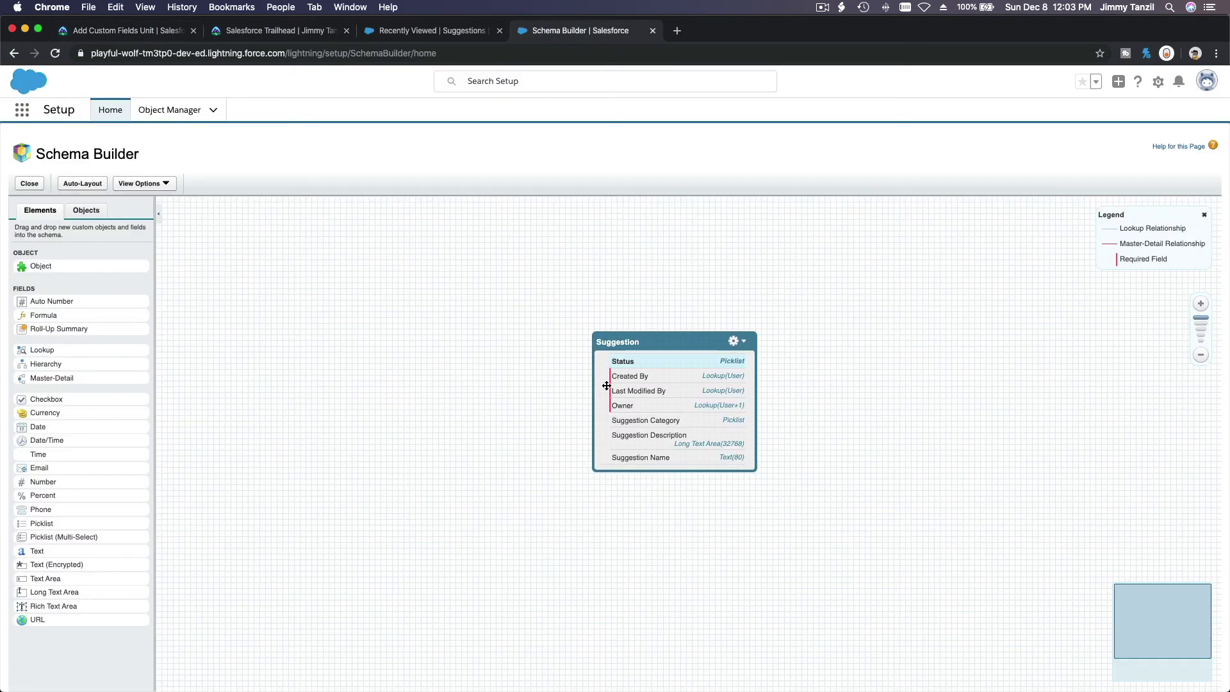
click(119, 34)
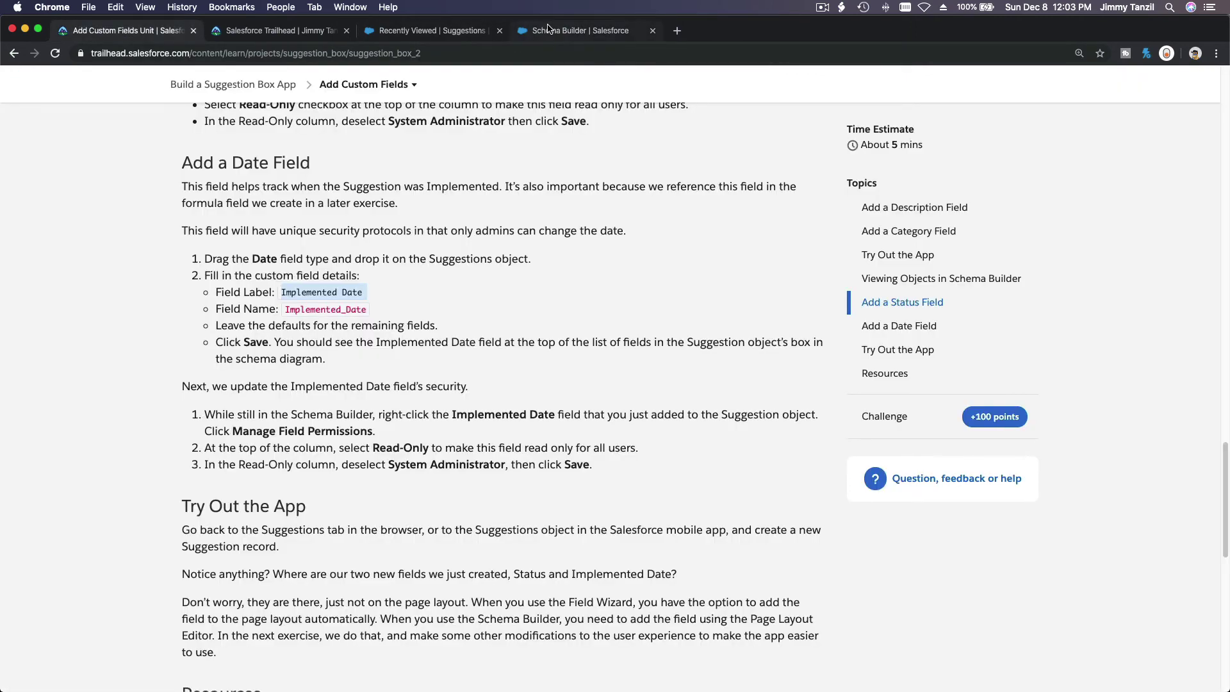
click(549, 31)
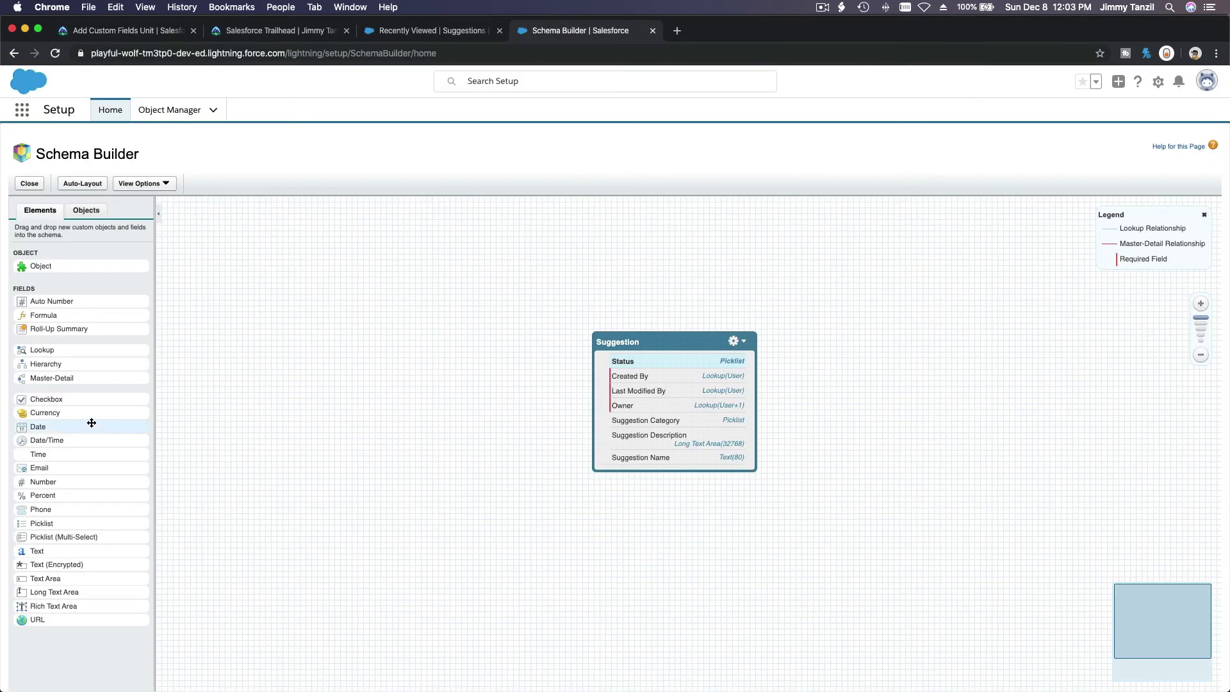
Drop a Date field onto Suggestion, paste 'Implemented Date' as its label with auto-filled name, and save
drag(87, 428, 655, 416)
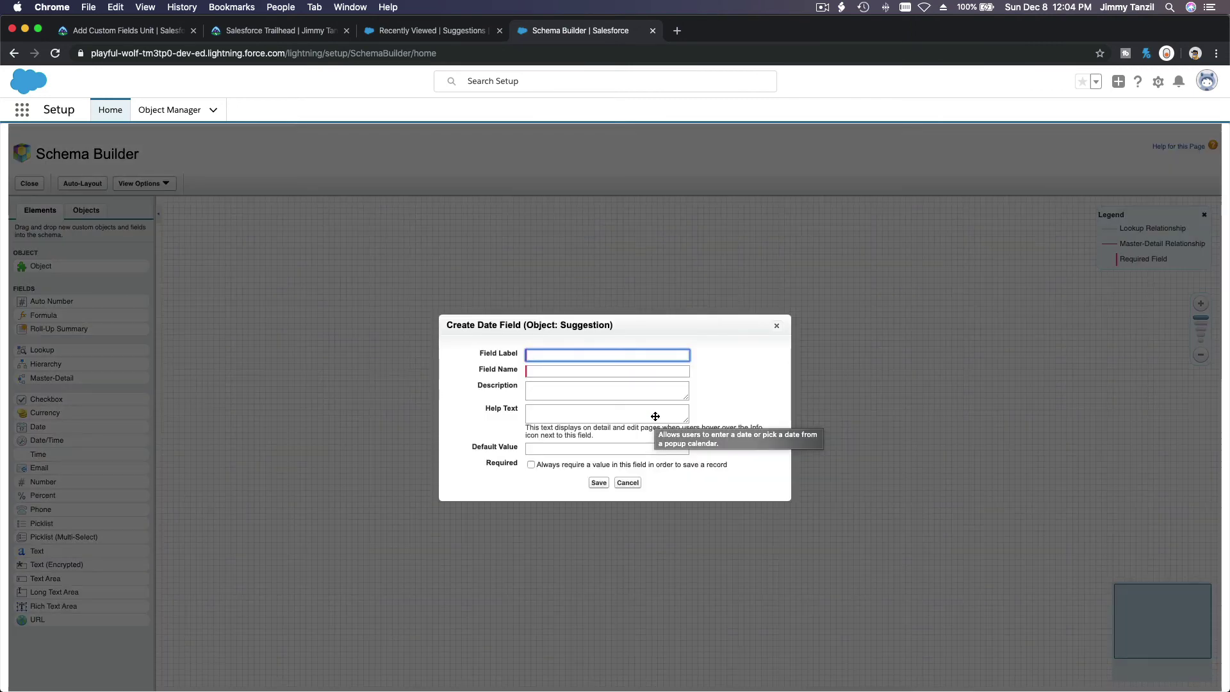
key(super+v)
key(Tab)
key(Tab)
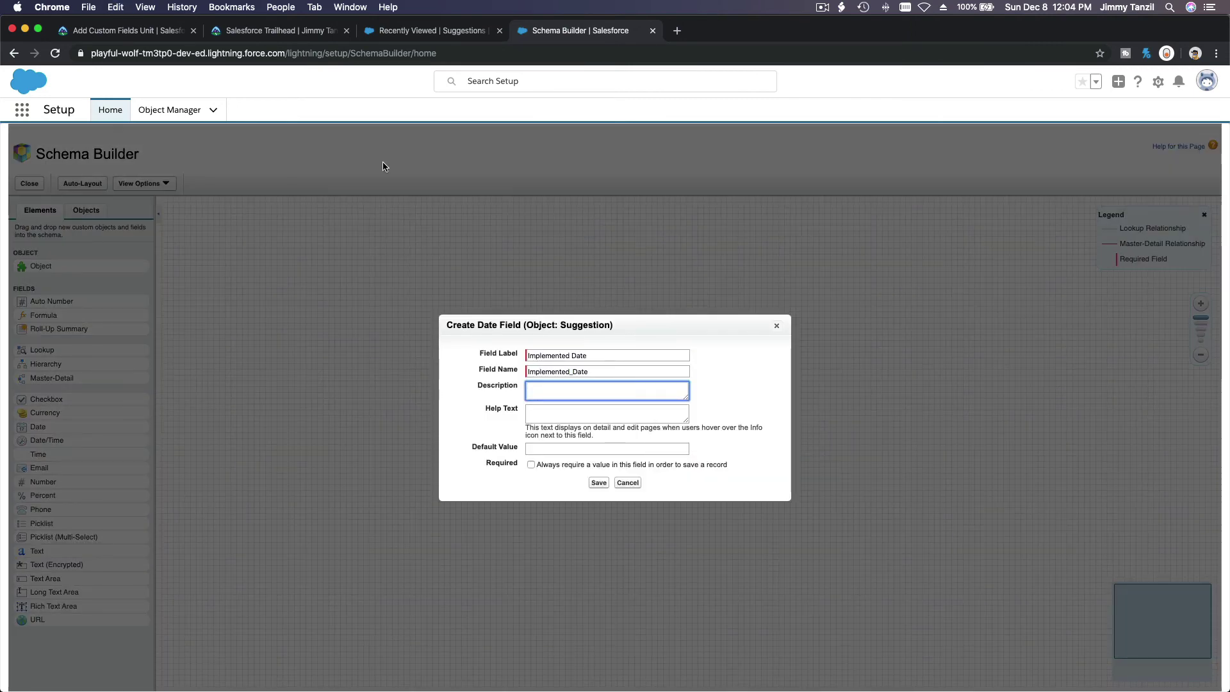
click(159, 37)
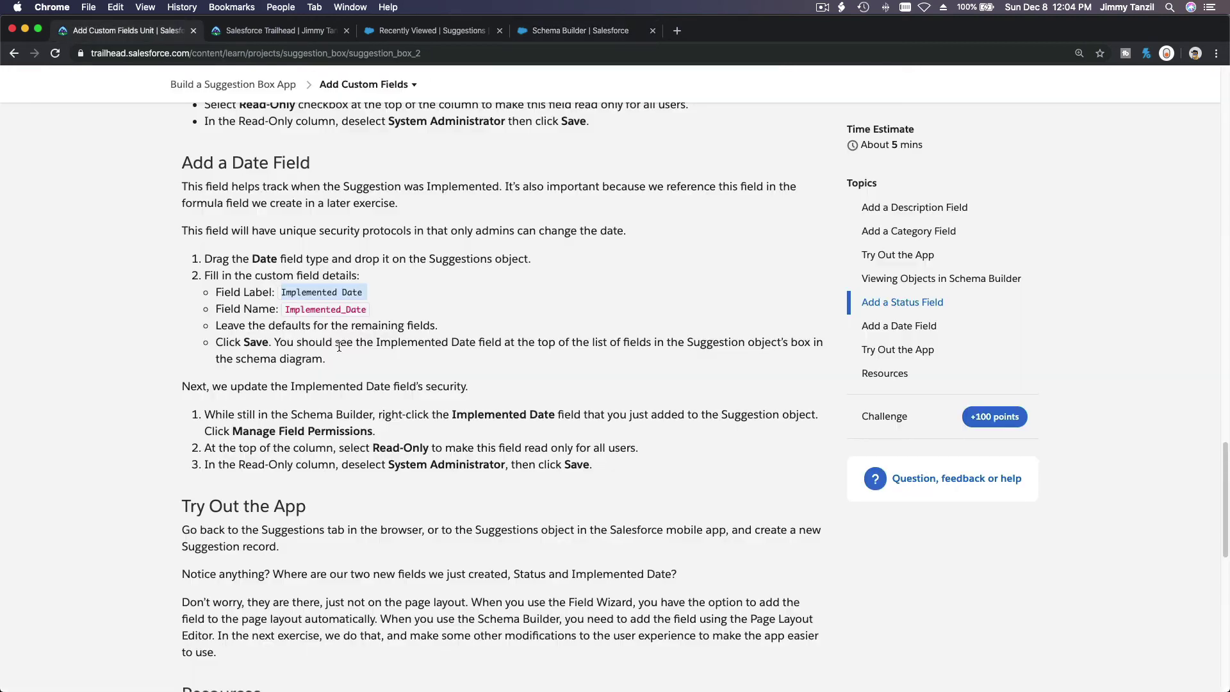
scroll(338, 347, down, 1)
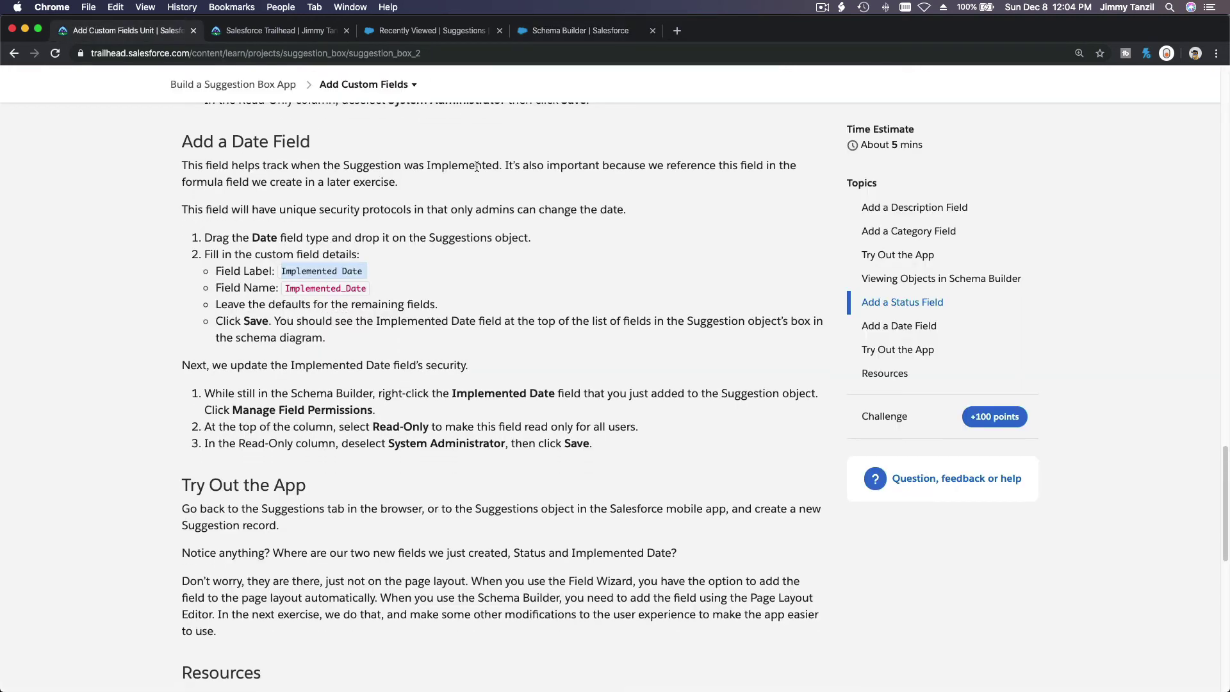
click(577, 32)
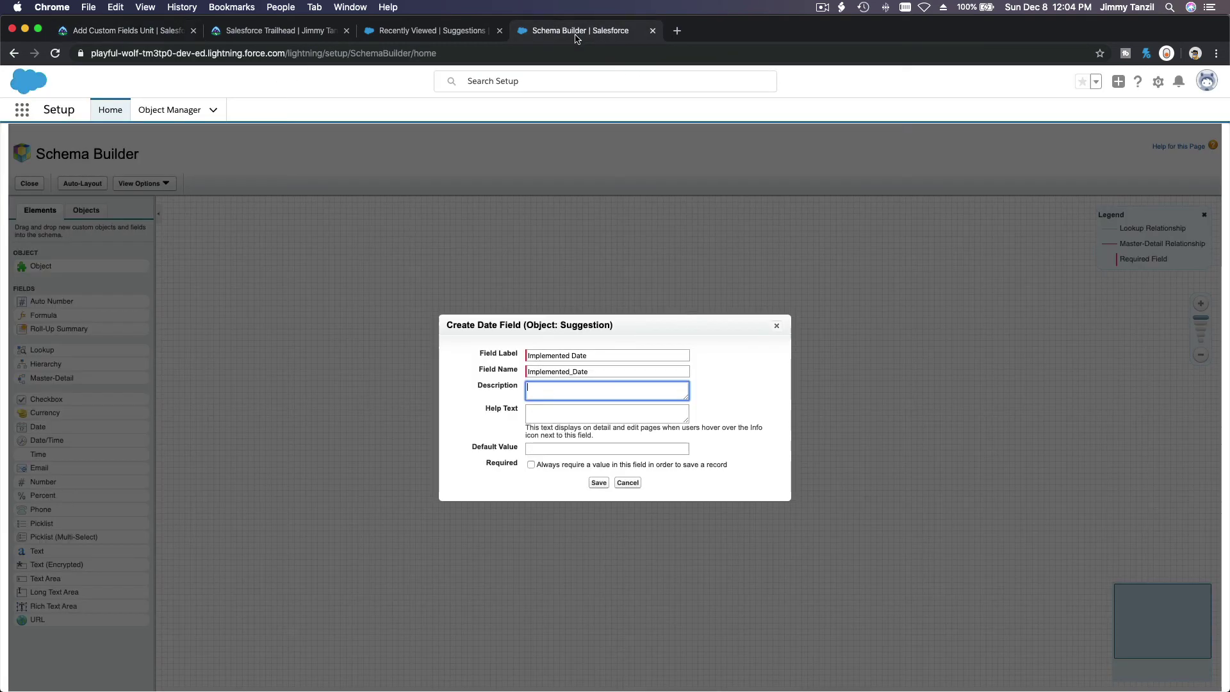
click(598, 483)
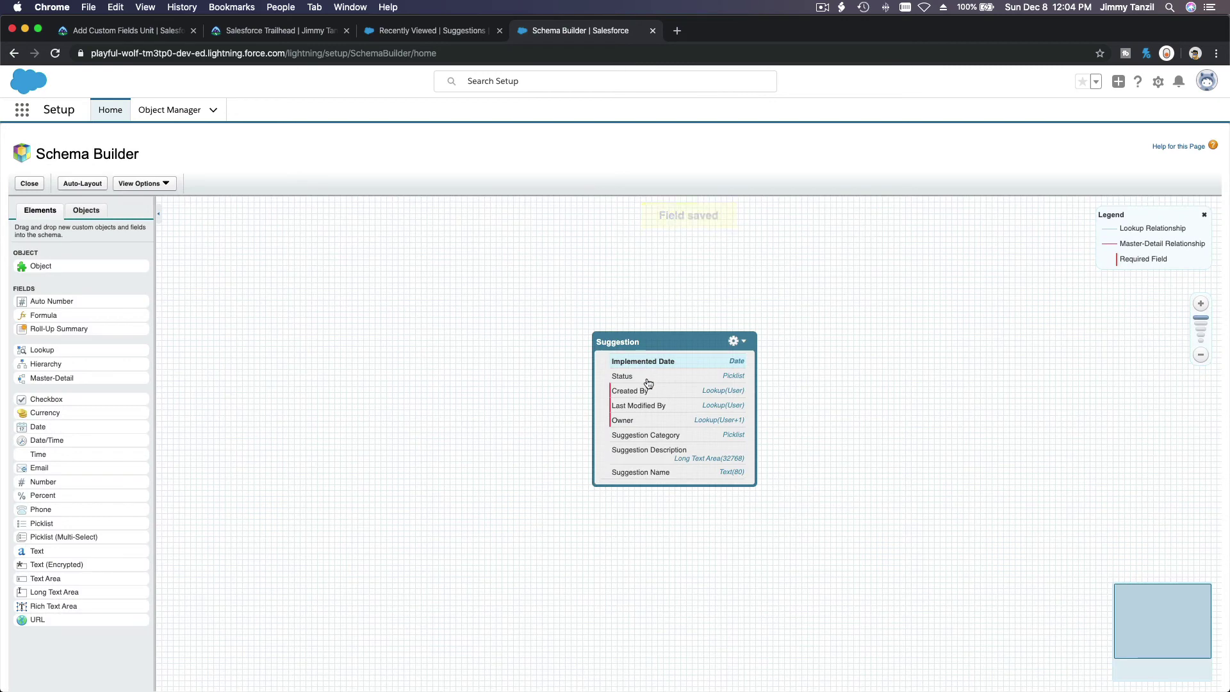
Review the Trailhead instructions for securing the Implemented Date field
click(122, 31)
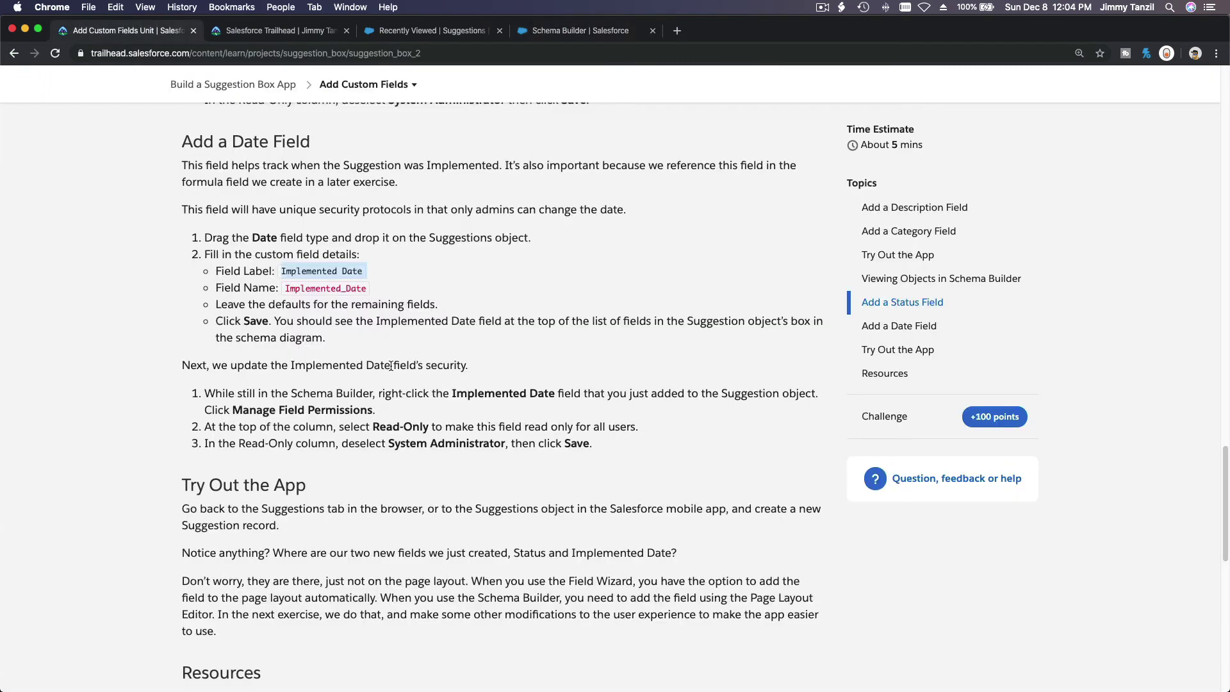
scroll(390, 365, down, 2)
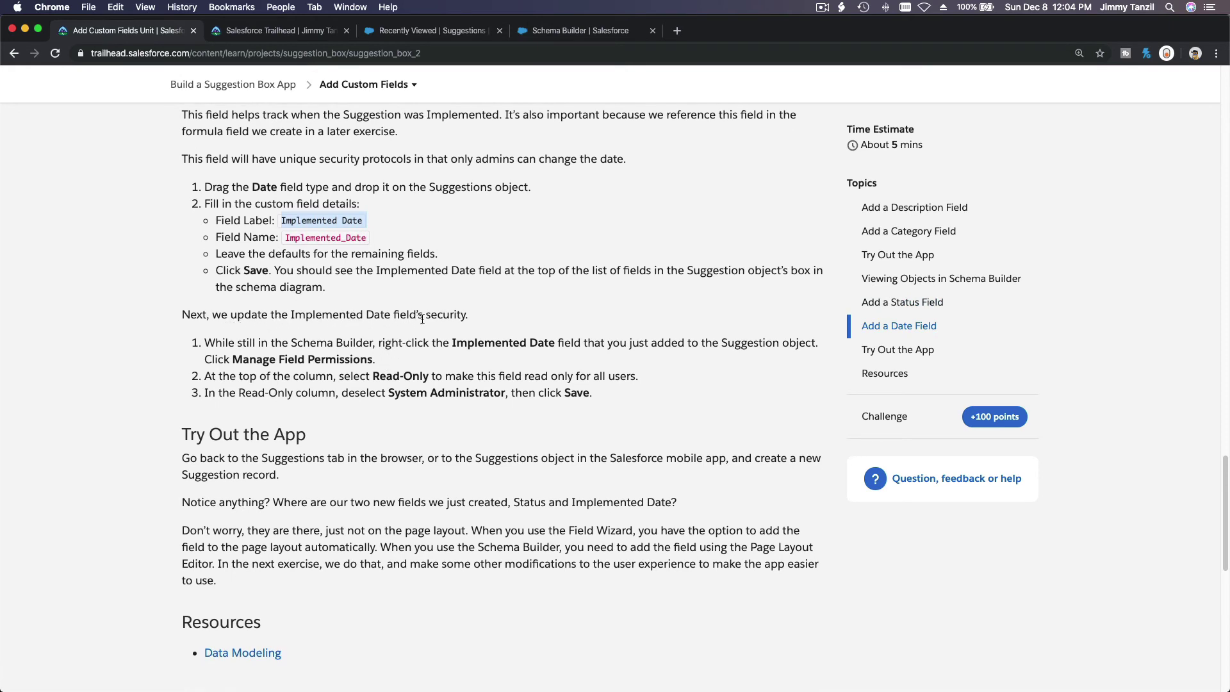
scroll(417, 319, down, 1)
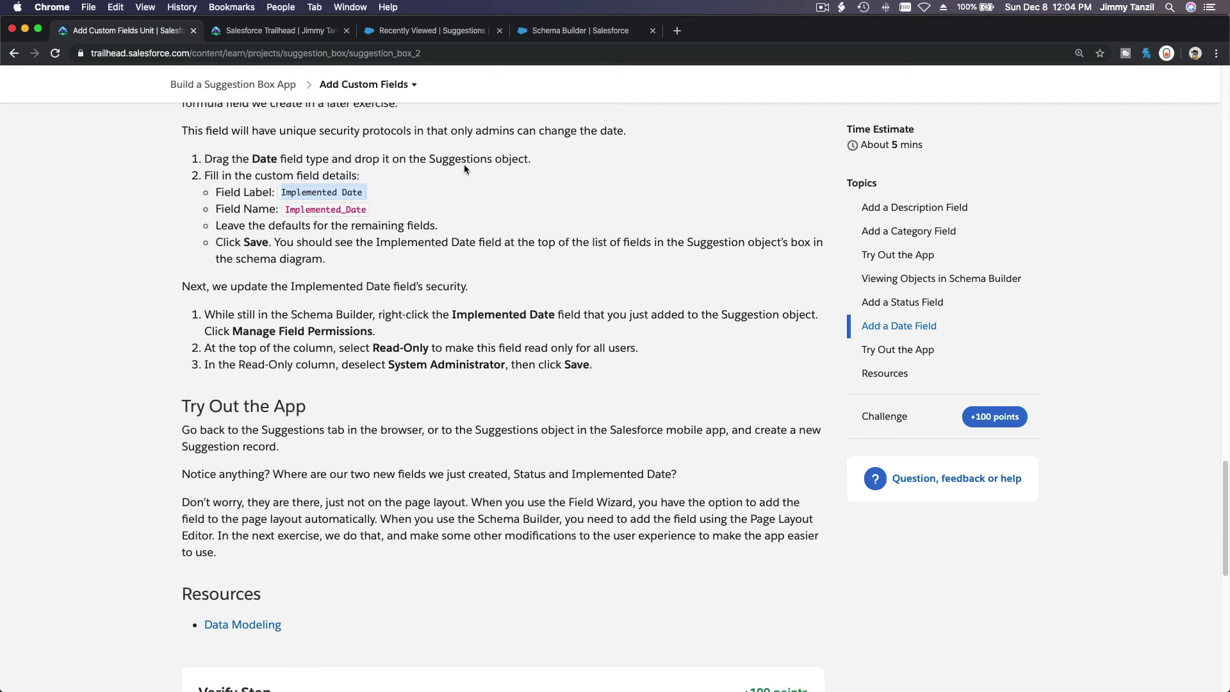
Make Implemented Date visible and read-only for all profiles except System Administrator, then save
click(538, 30)
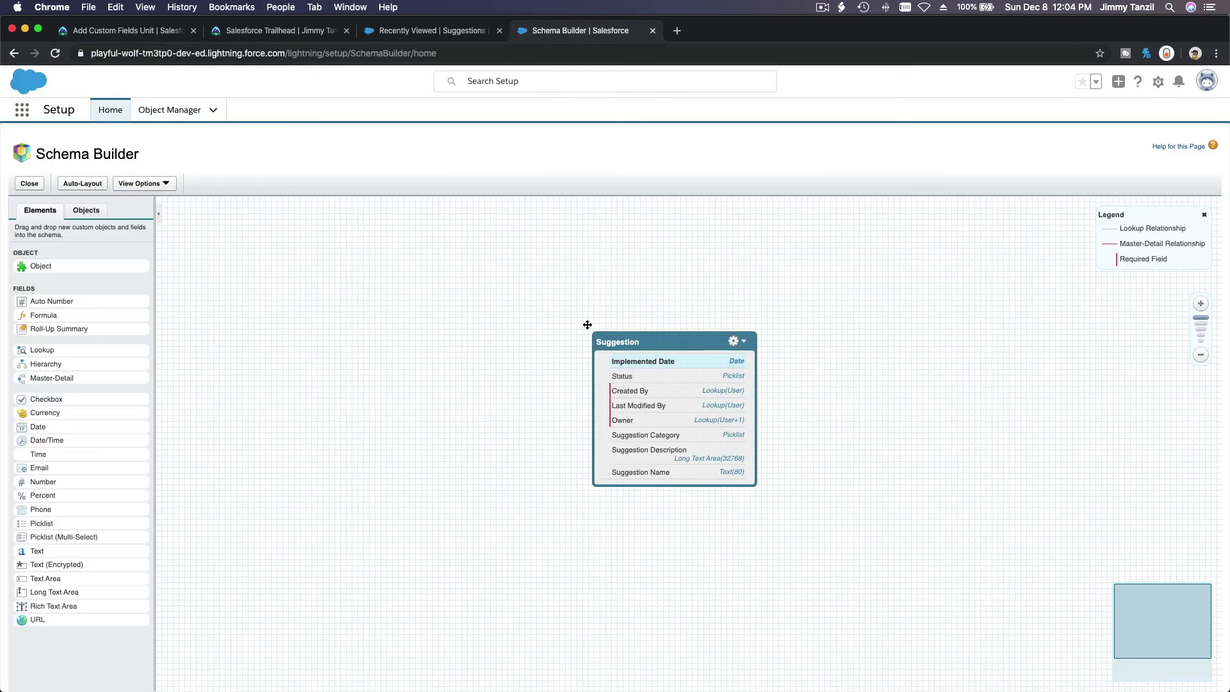
right_click(640, 367)
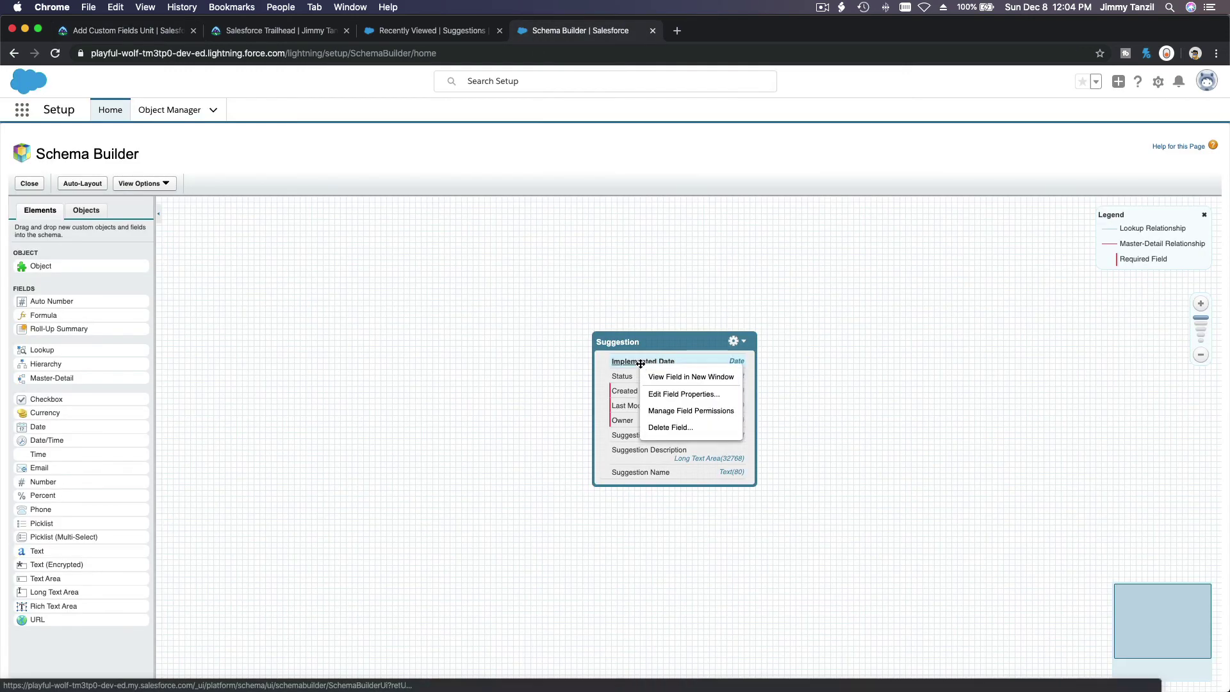
click(675, 417)
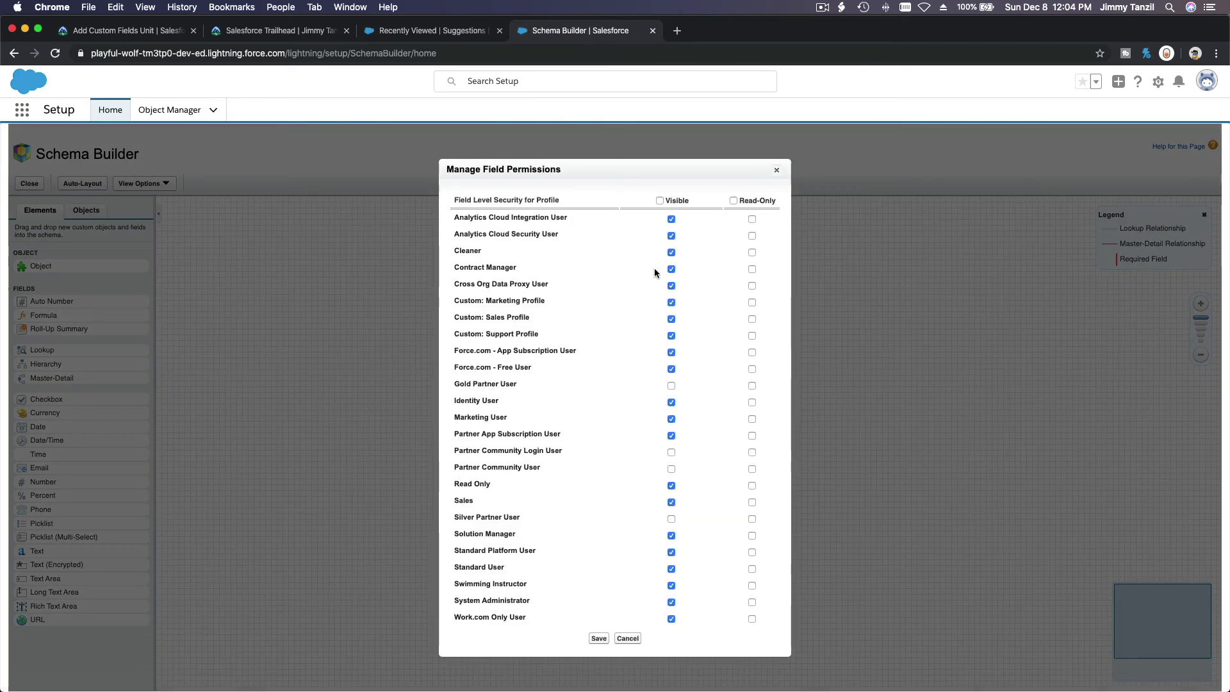
click(660, 200)
click(733, 201)
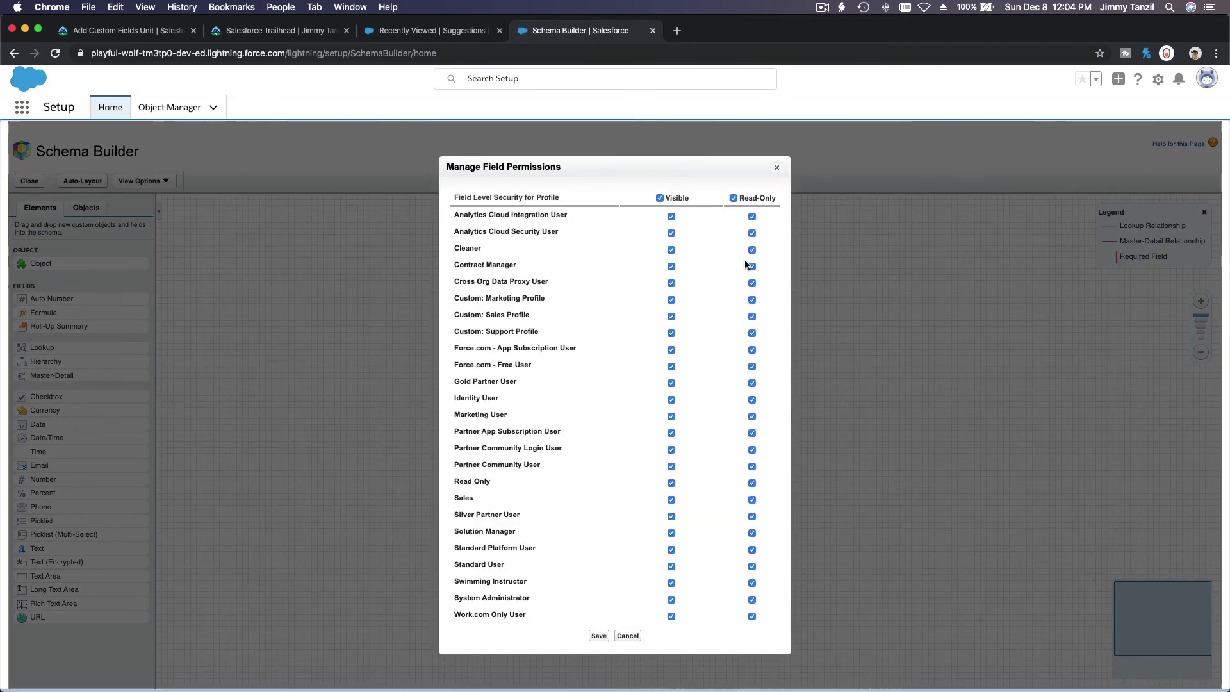
click(752, 602)
click(599, 638)
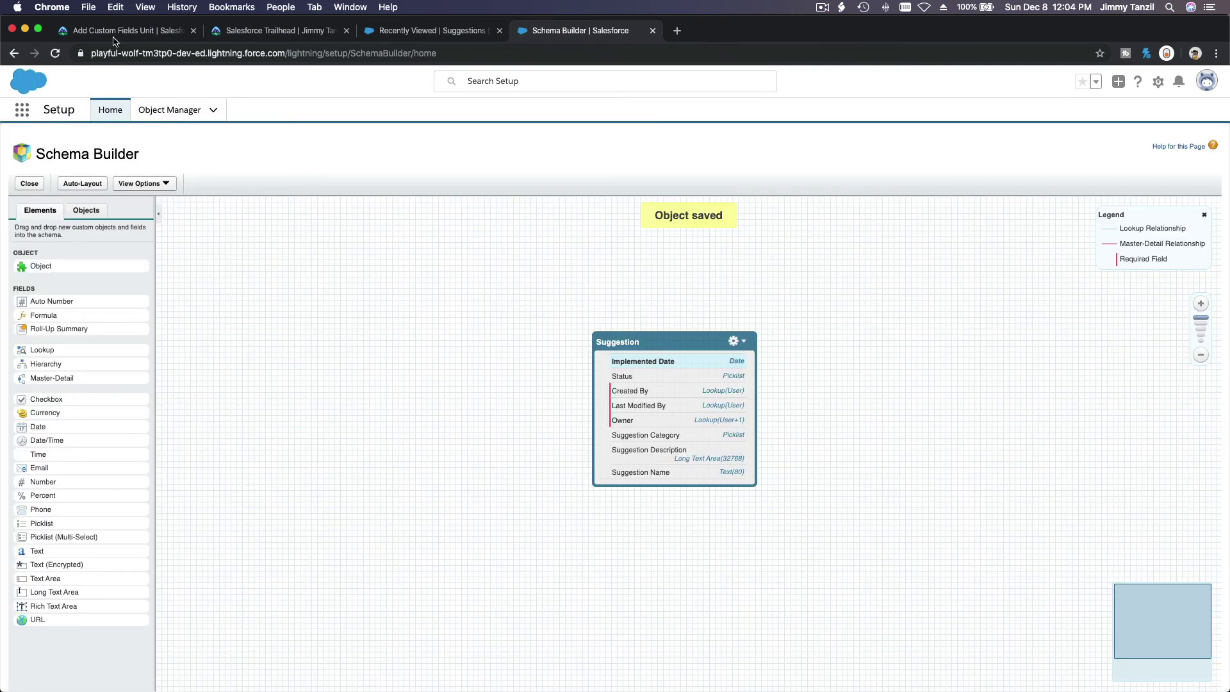
click(113, 30)
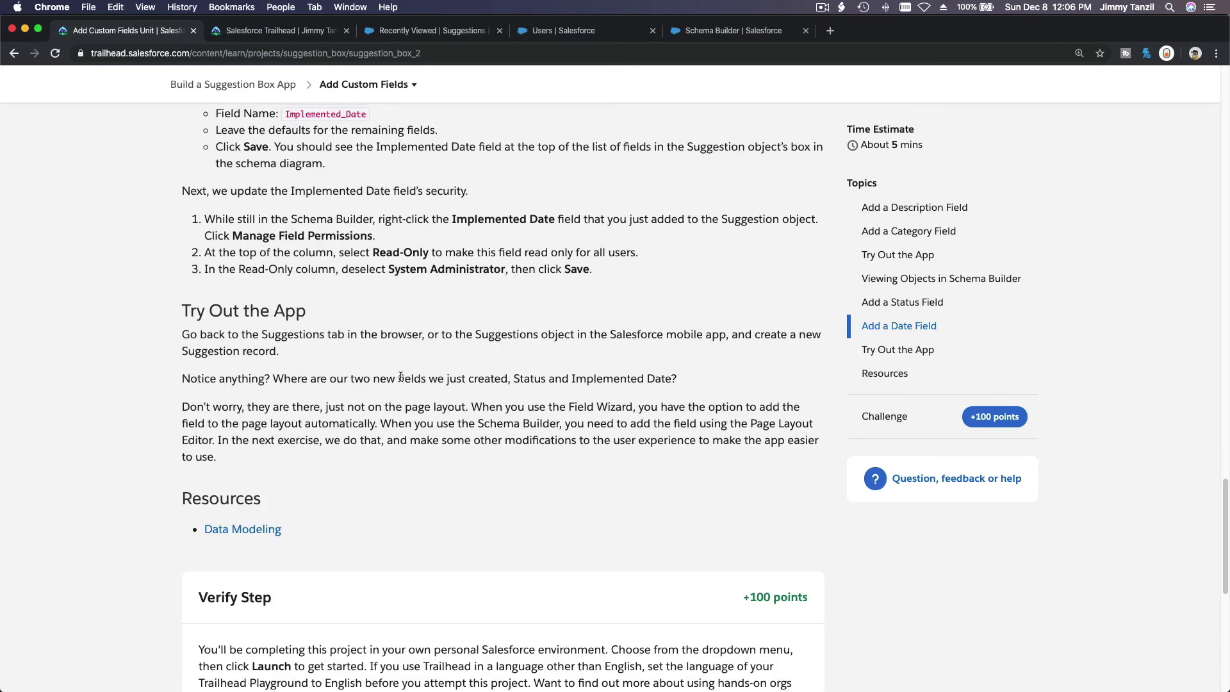
Verify the Add Custom Fields challenge step to earn 100 points
scroll(399, 378, down, 5)
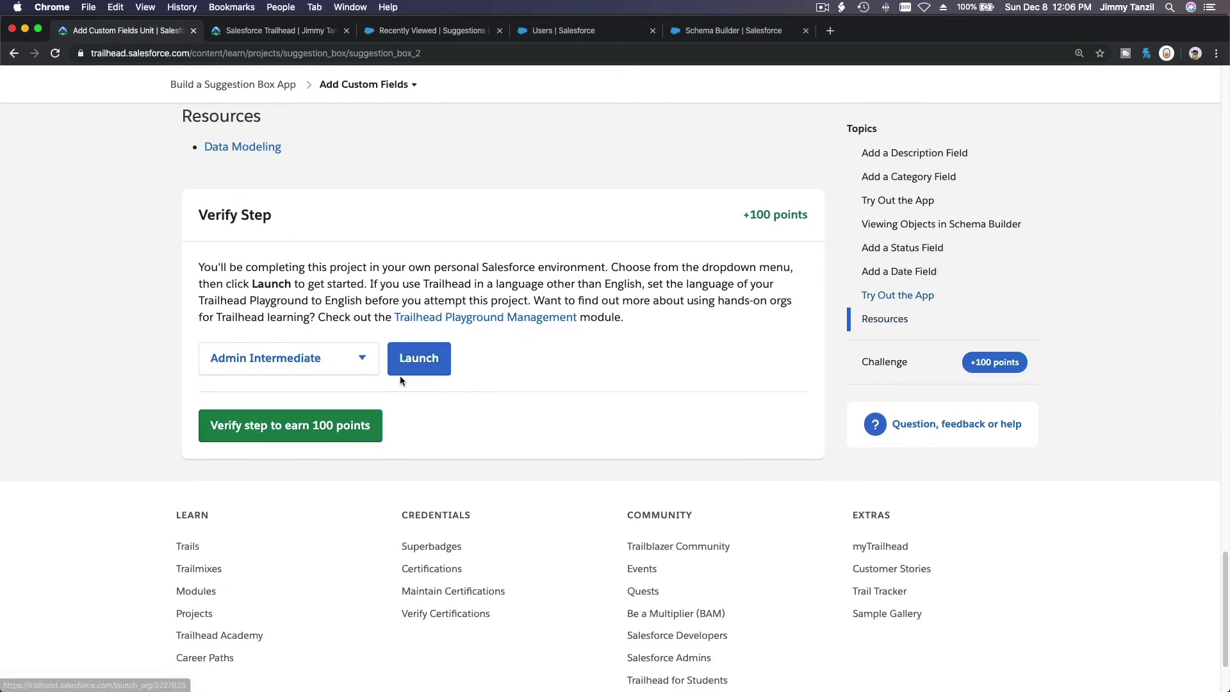
scroll(400, 379, down, 1)
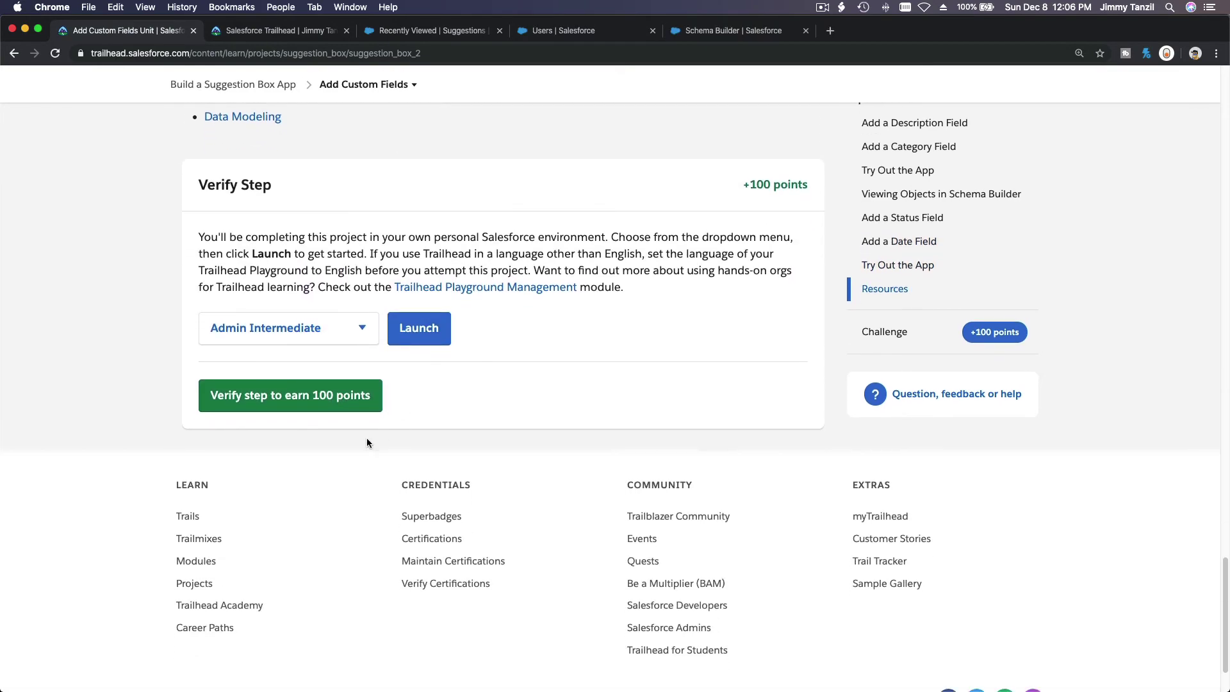
click(311, 399)
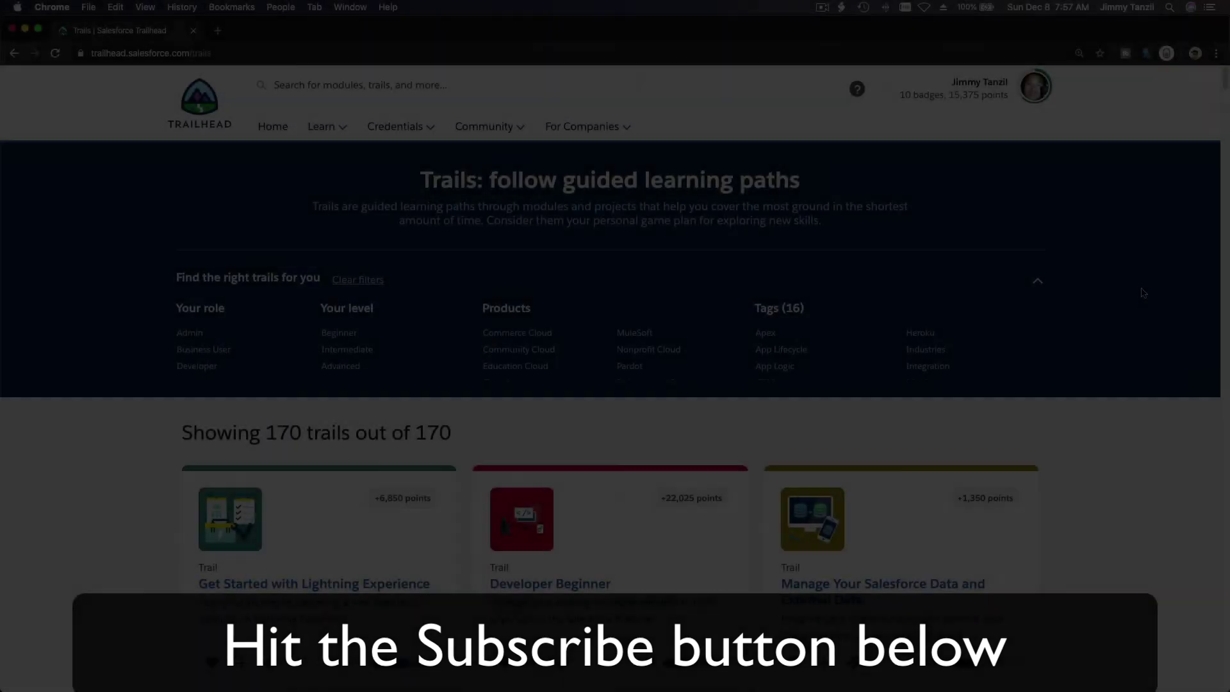
Scroll down the AppExchange home page to the Blaze Your Trail With AppExchange section
scroll(1141, 287, down, 20)
scroll(1142, 292, down, 20)
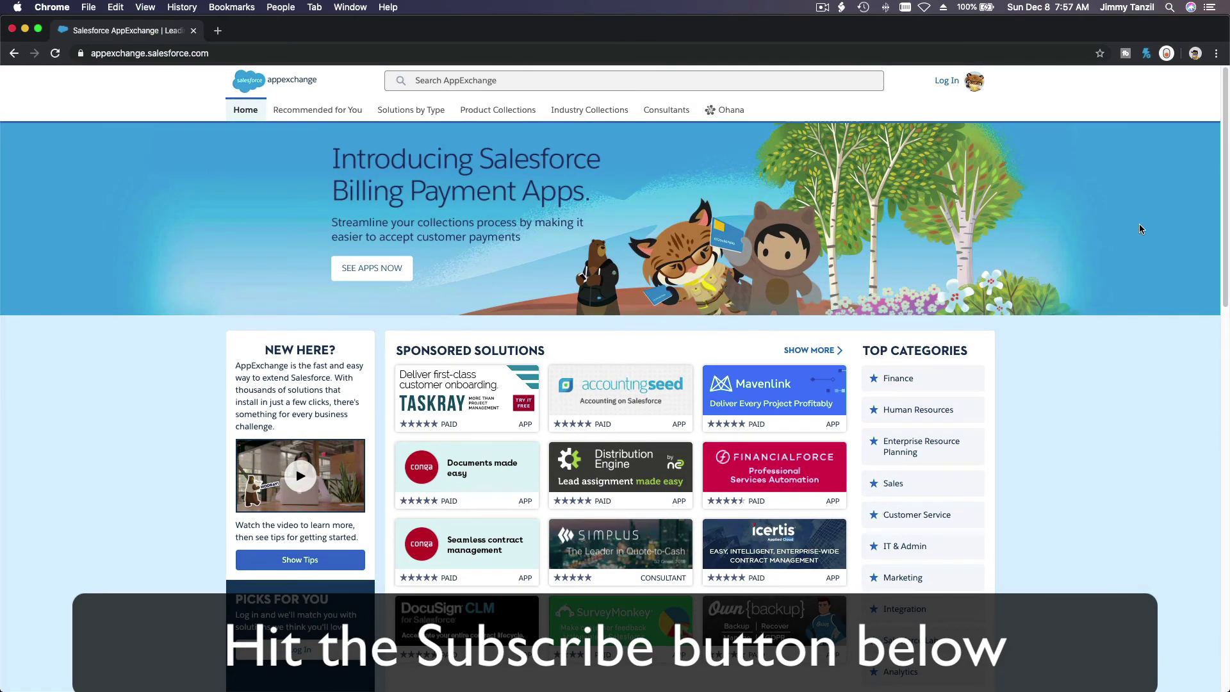
scroll(1139, 228, down, 10)
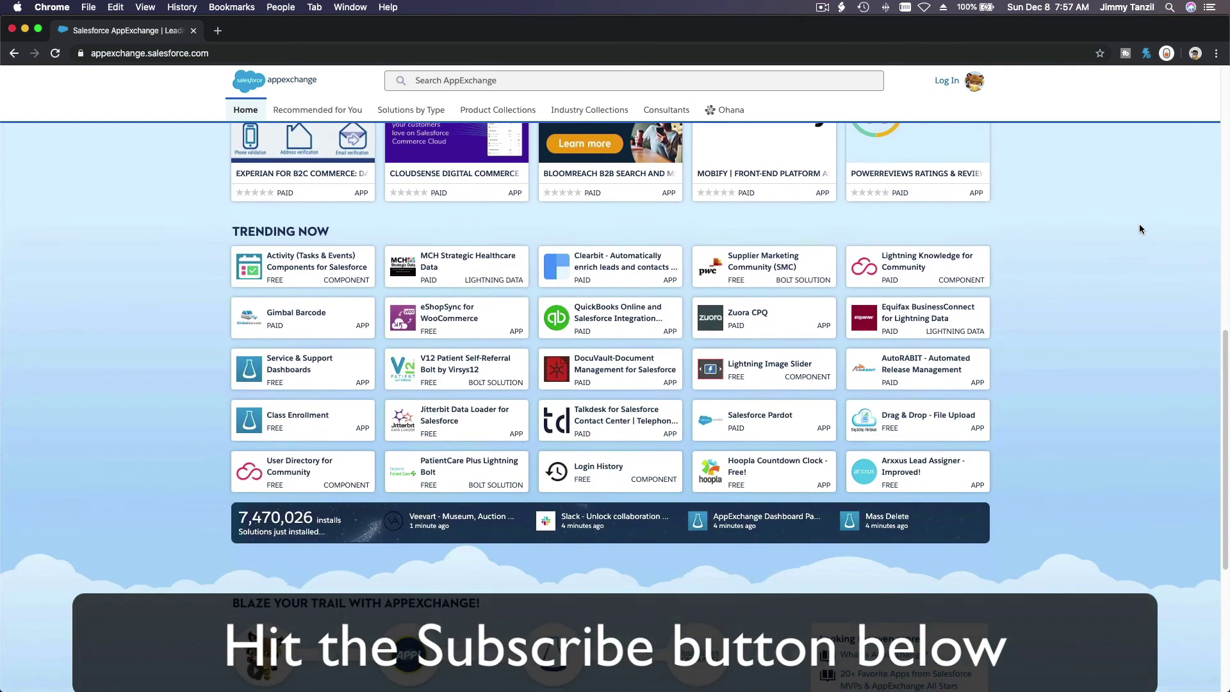
scroll(1139, 228, down, 5)
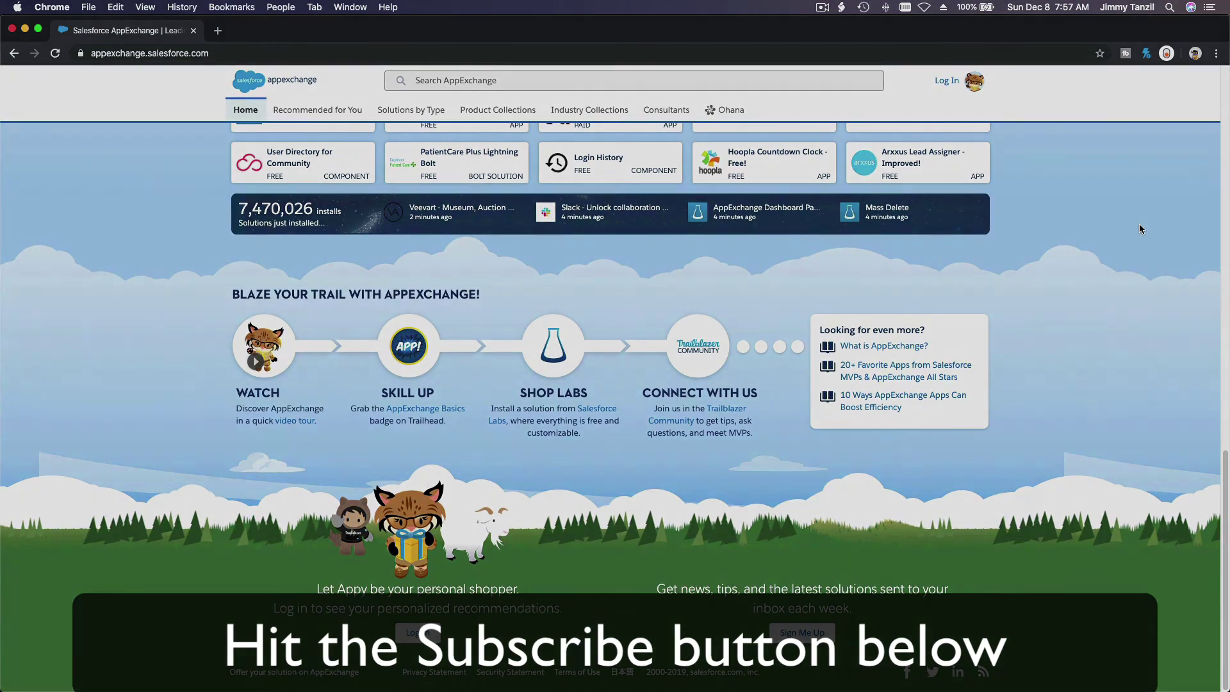